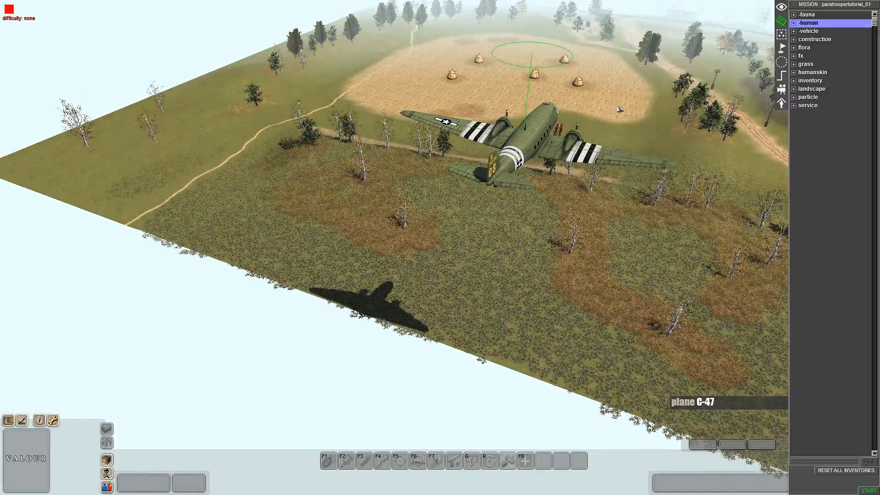
Start a test run of the mission and observe the C-47 at the map's edge in game and editor views.
middle_drag(518, 184, 331, 165)
mouse_move(324, 2)
middle_drag(349, 278, 444, 331)
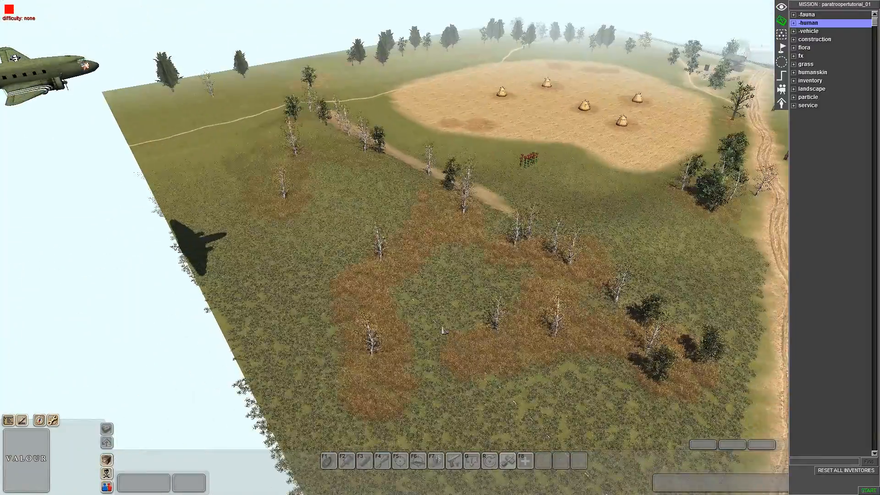
mouse_move(1, 261)
key(F1)
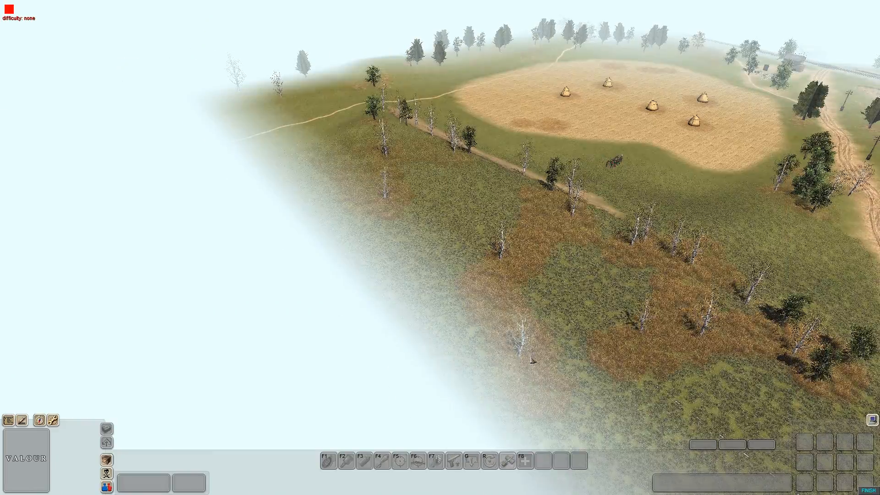
key(F3)
middle_drag(436, 277, 470, 282)
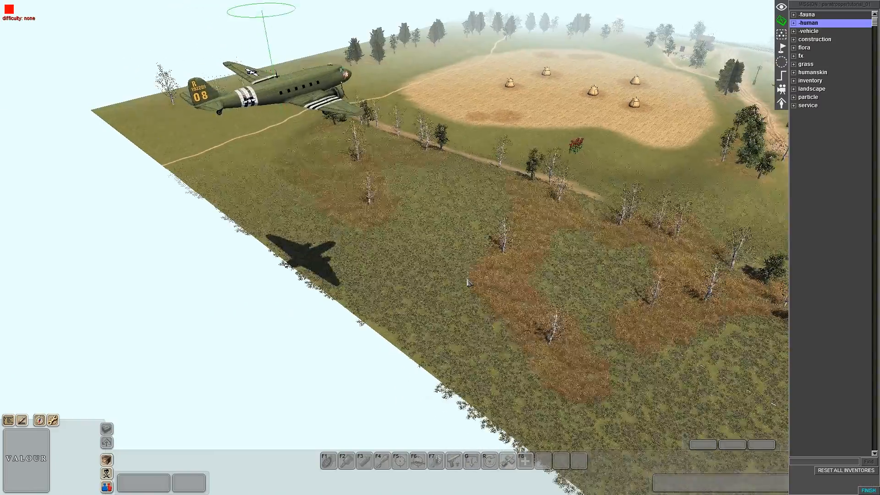
key(F1)
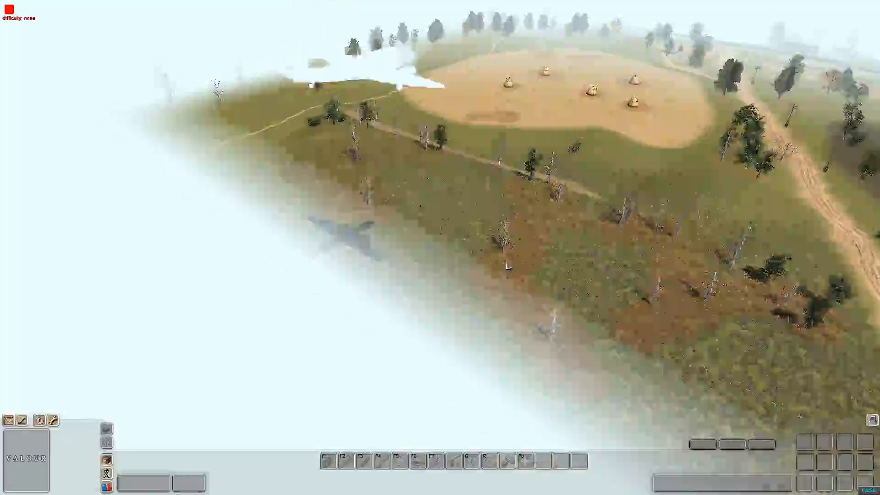
mouse_move(879, 1)
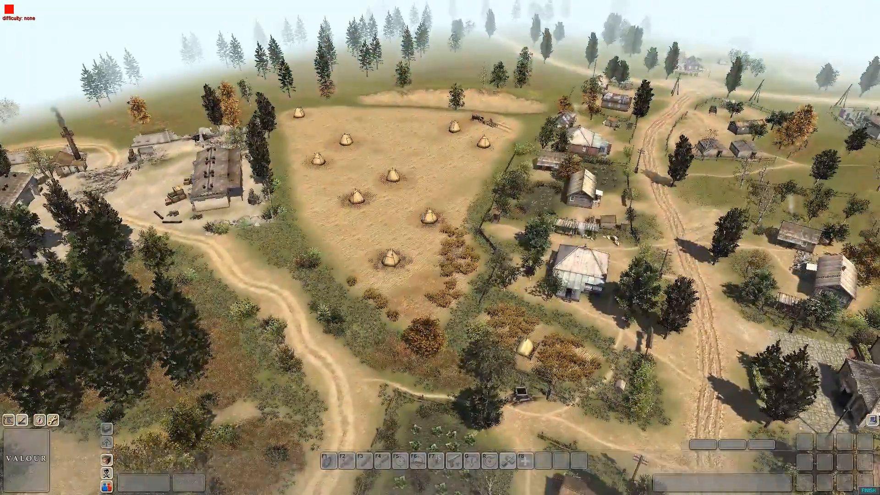
Follow the C-47's flight over the village and watch the paratroopers drop onto the hay field.
middle_drag(440, 247, 333, 139)
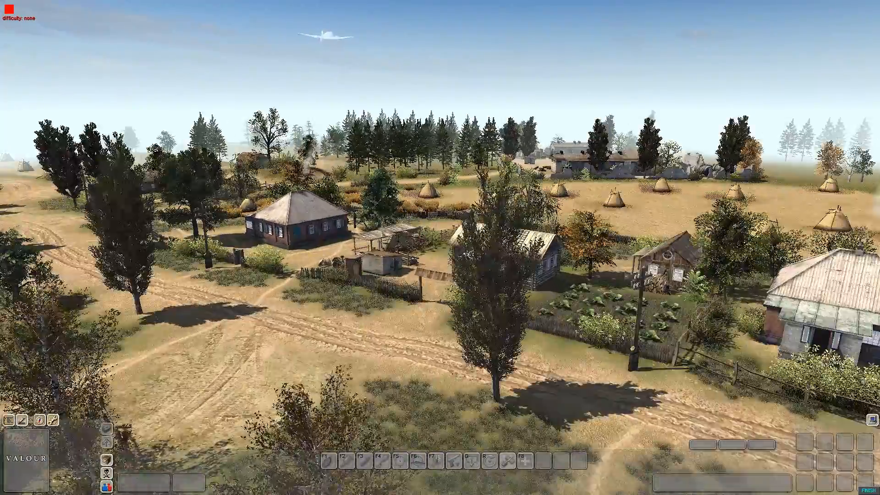
middle_drag(440, 247, 564, 248)
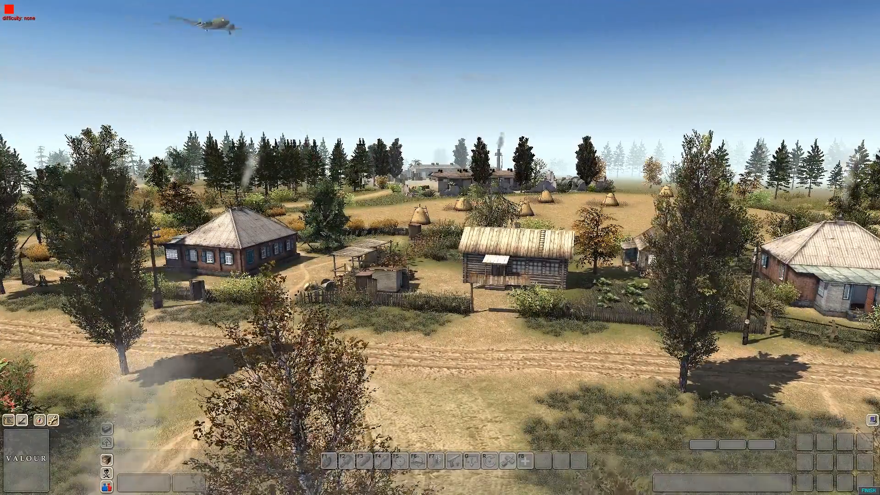
middle_drag(440, 247, 557, 248)
middle_drag(440, 247, 660, 266)
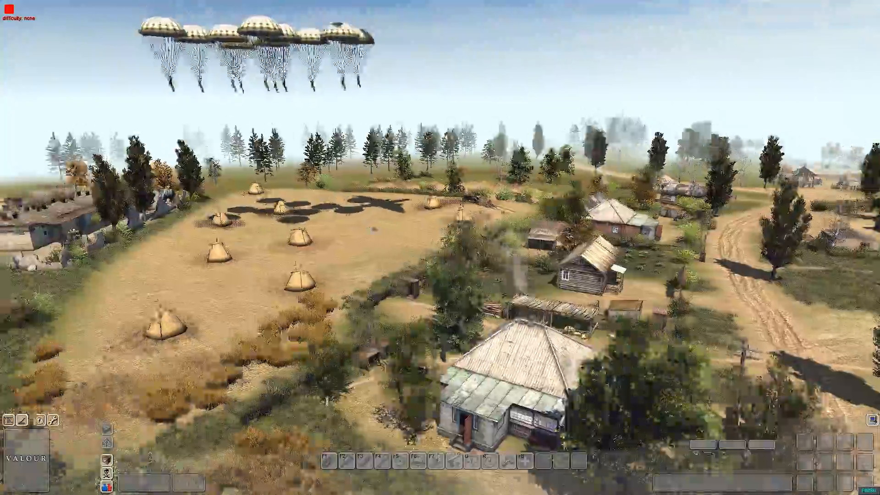
middle_drag(440, 248, 619, 321)
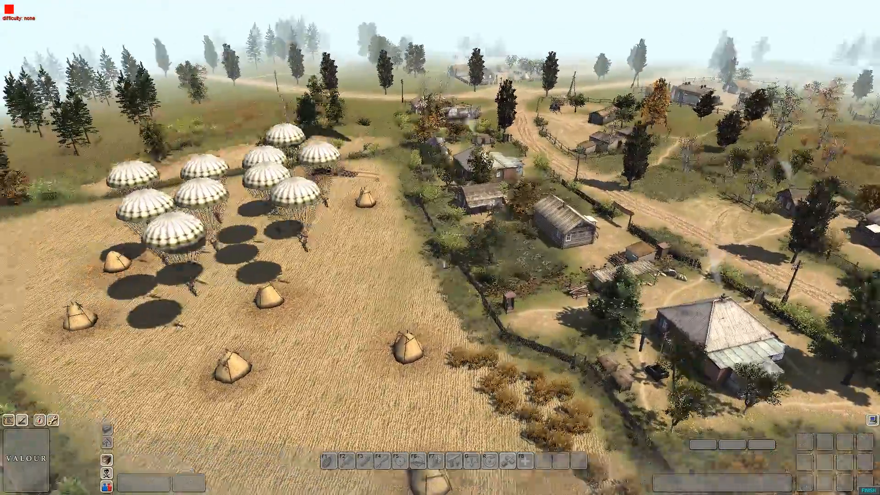
middle_drag(444, 265, 358, 276)
scroll(326, 247, up, 3)
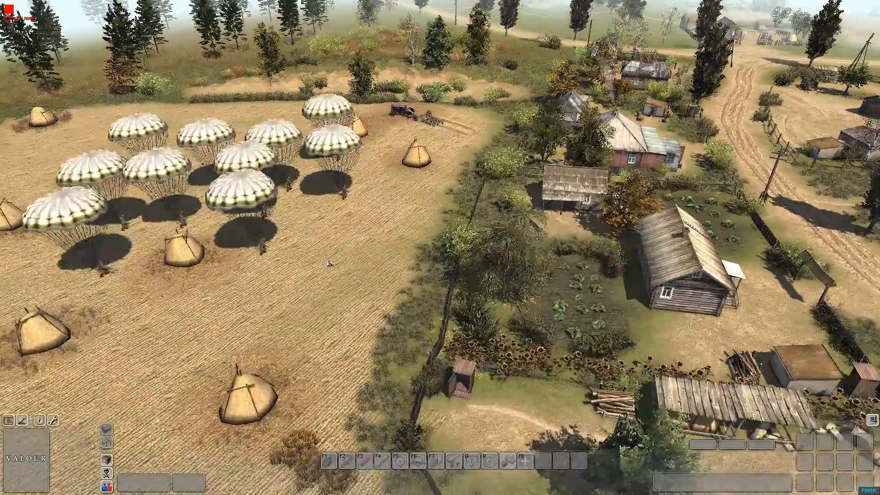
key(Left)
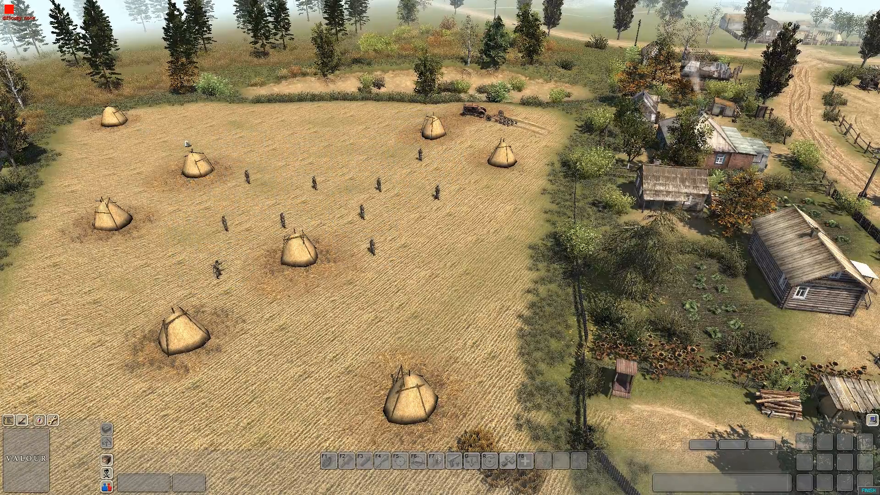
Move the landed paratroopers across the hay field with weapons drawn, and end the mission test to return to the editor.
drag(167, 133, 524, 364)
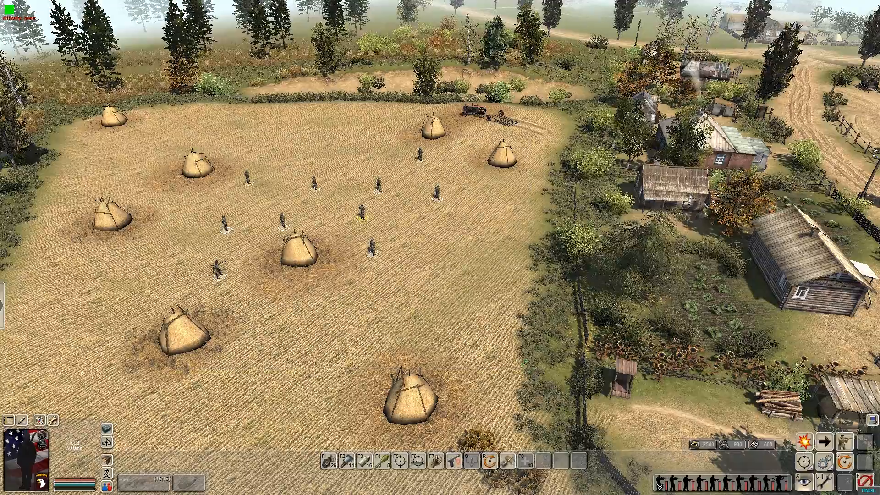
right_click(480, 235)
click(478, 234)
drag(450, 273, 127, 95)
click(824, 462)
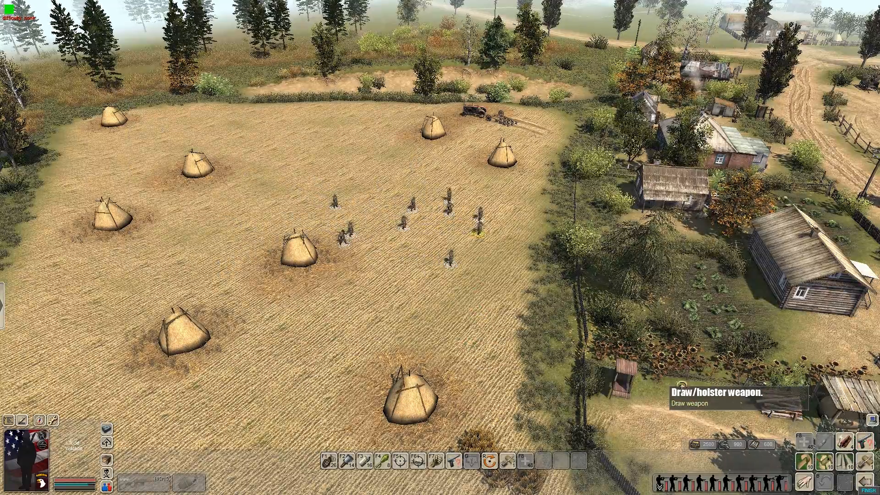
click(398, 285)
scroll(429, 226, up, 3)
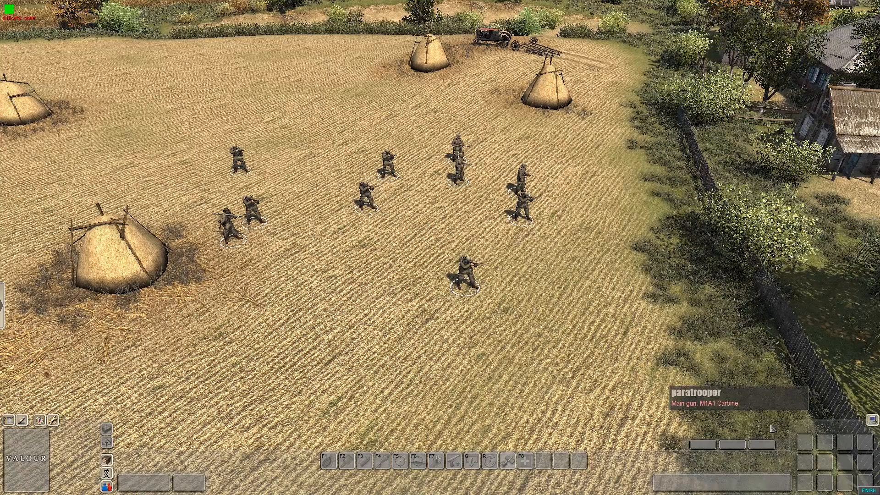
click(868, 490)
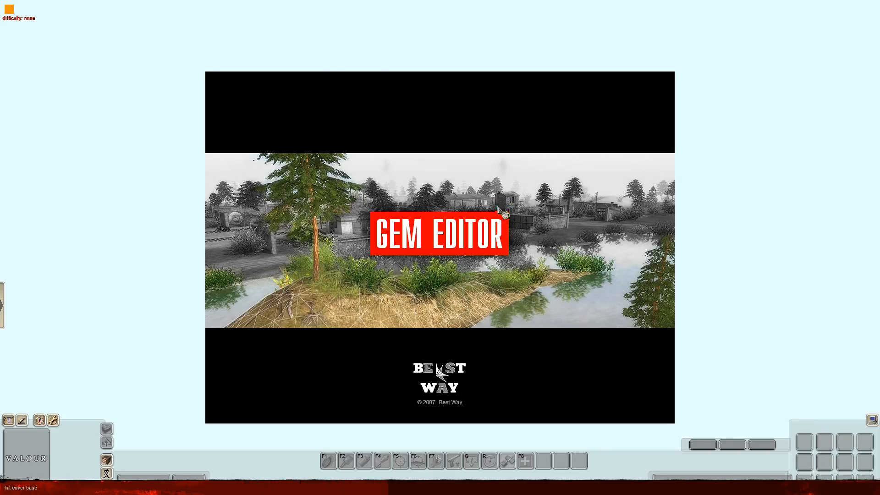
key(F3)
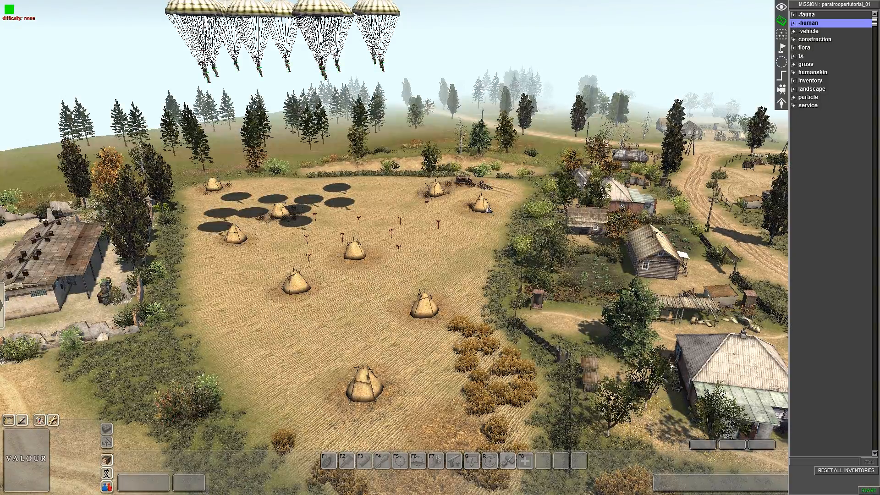
Copy the group of ten soldiers near the field and paste them on the grass beside the orchard.
key(Down)
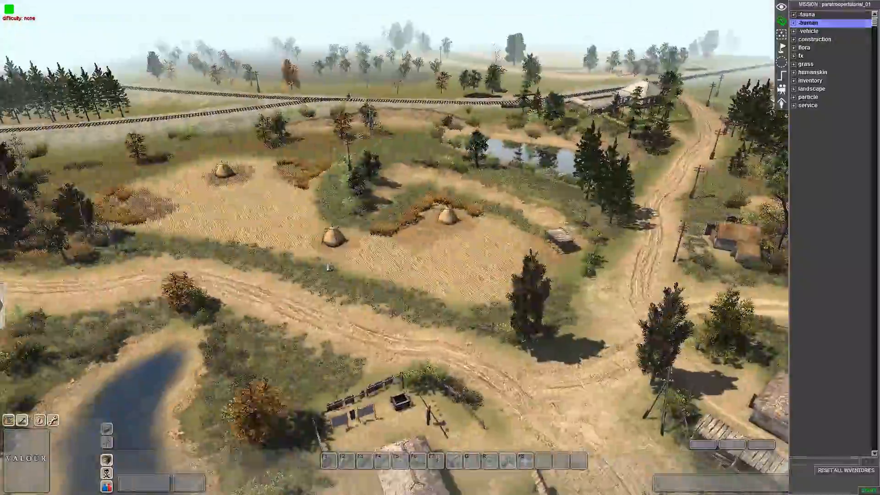
key(Up)
key(Down)
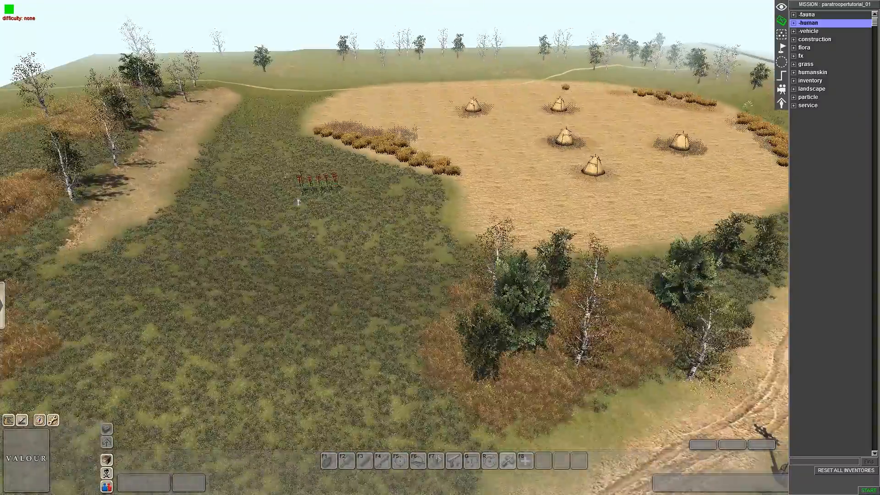
drag(294, 202, 351, 165)
key(Down)
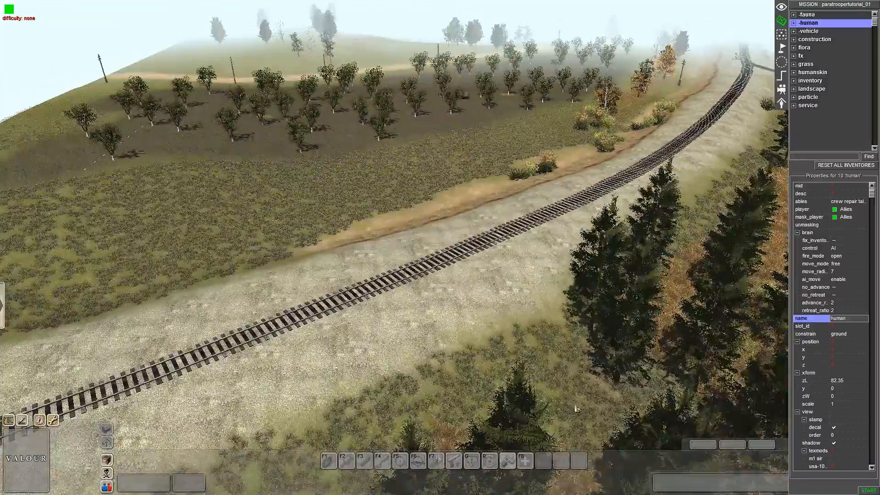
key(Up)
key(ctrl+v)
click(470, 244)
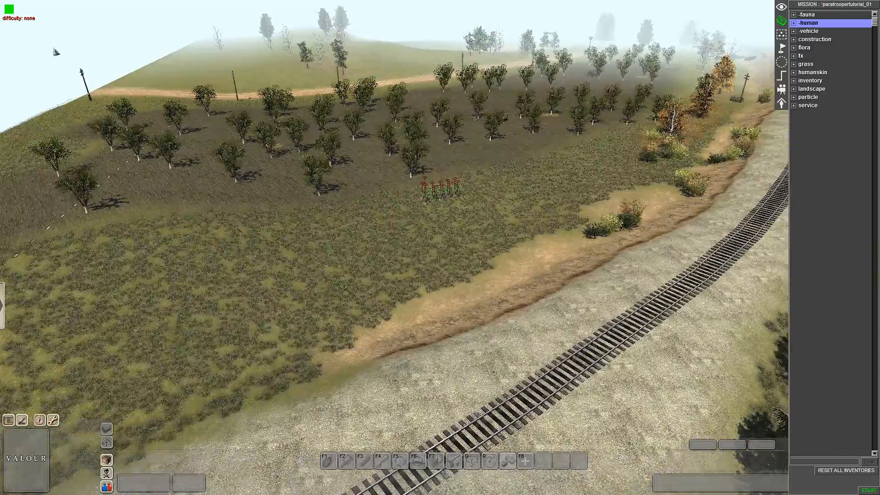
Place a c-47e airborne vehicle on the grass near the pasted soldiers and rotate it to about 90.5 degrees.
click(794, 32)
click(801, 39)
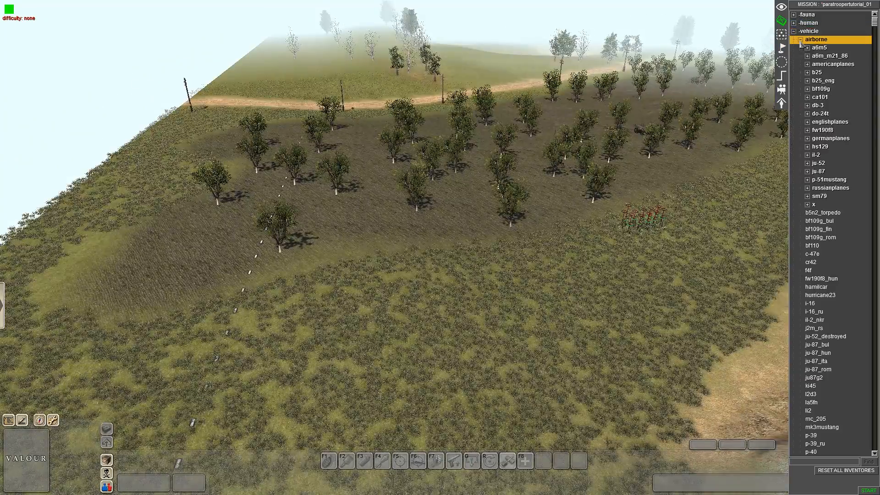
click(814, 254)
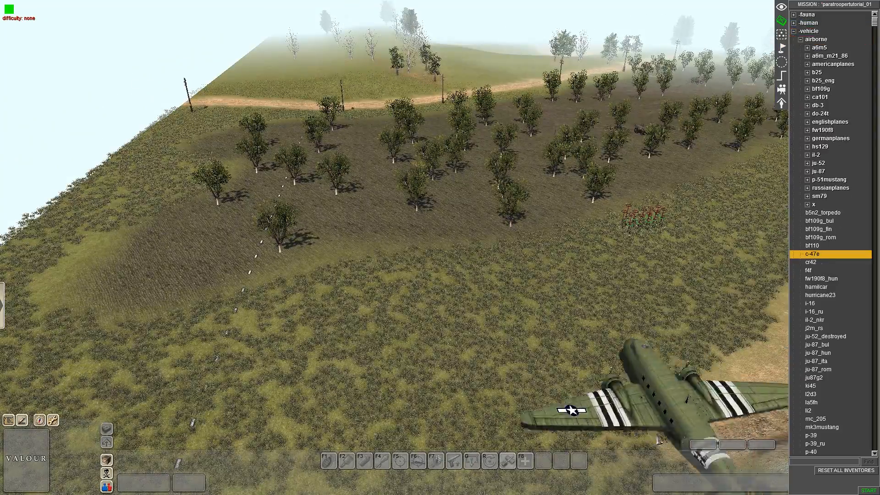
click(410, 250)
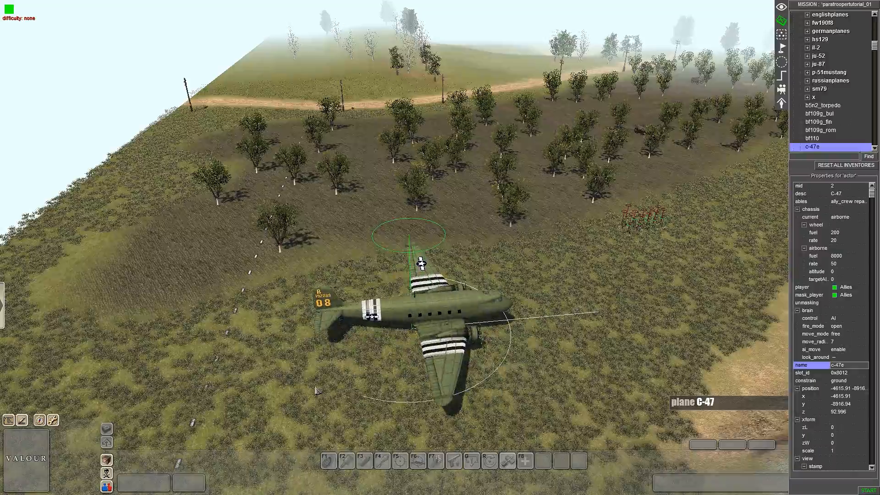
scroll(313, 386, down, 5)
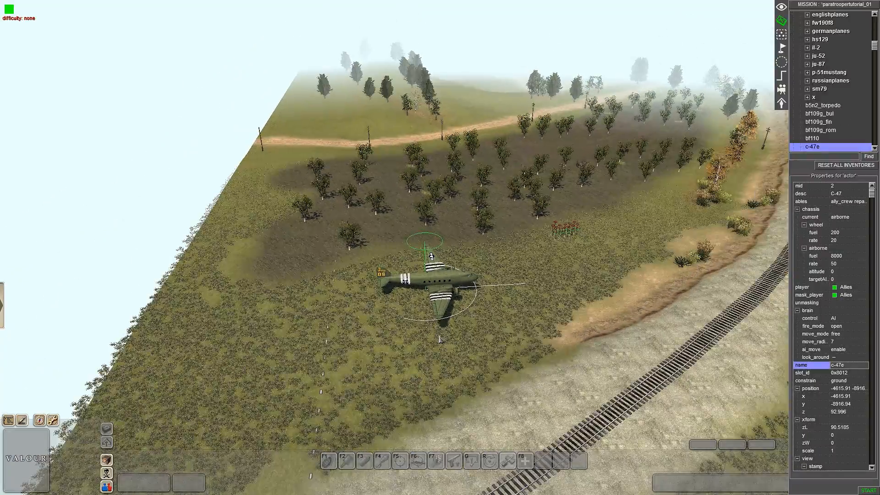
scroll(440, 333, up, 4)
scroll(441, 333, up, 2)
click(527, 321)
click(454, 294)
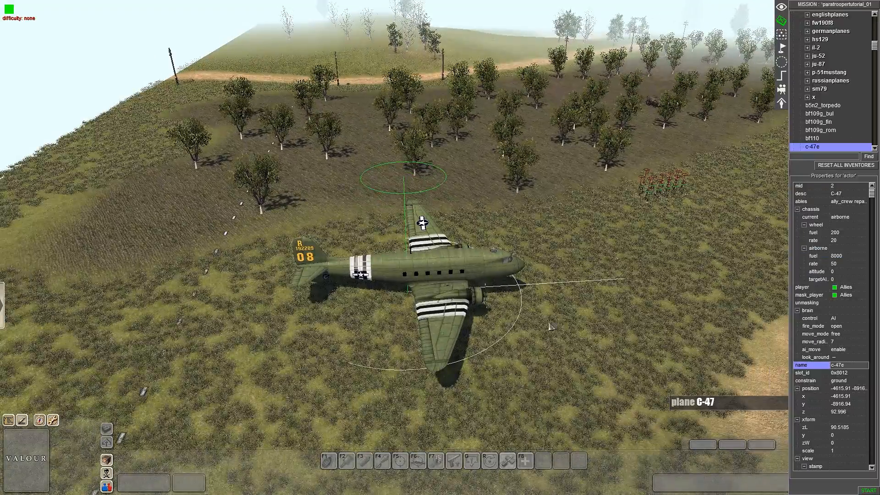
click(694, 301)
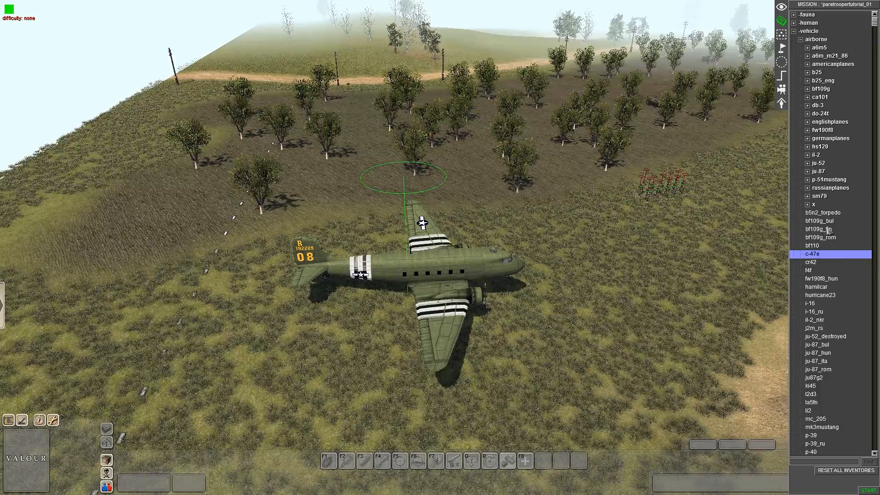
click(809, 271)
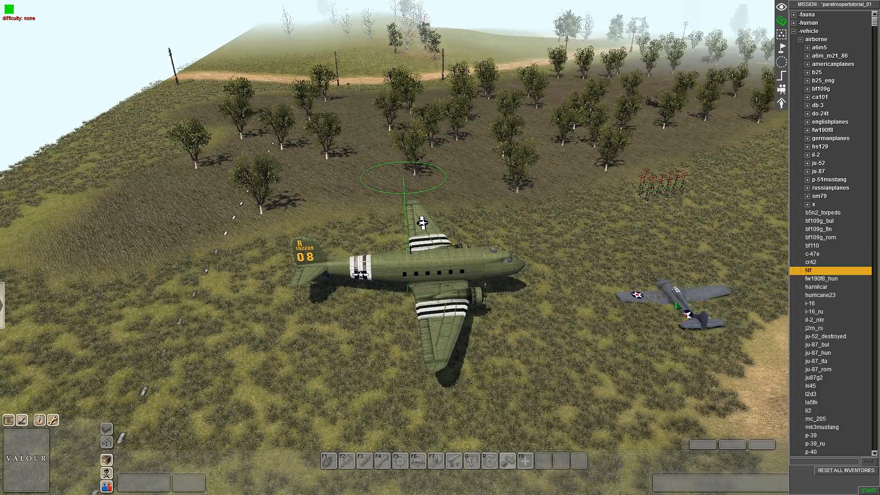
key(Down)
key(Down)
right_click(693, 305)
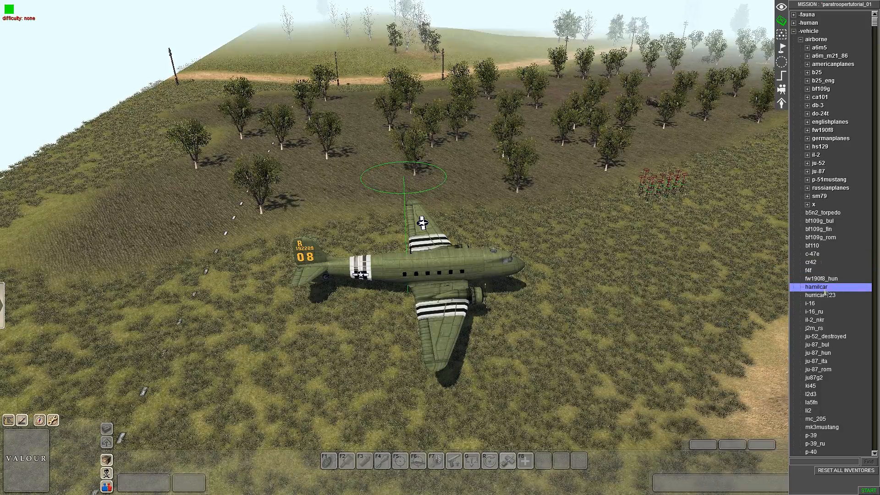
click(800, 40)
click(794, 31)
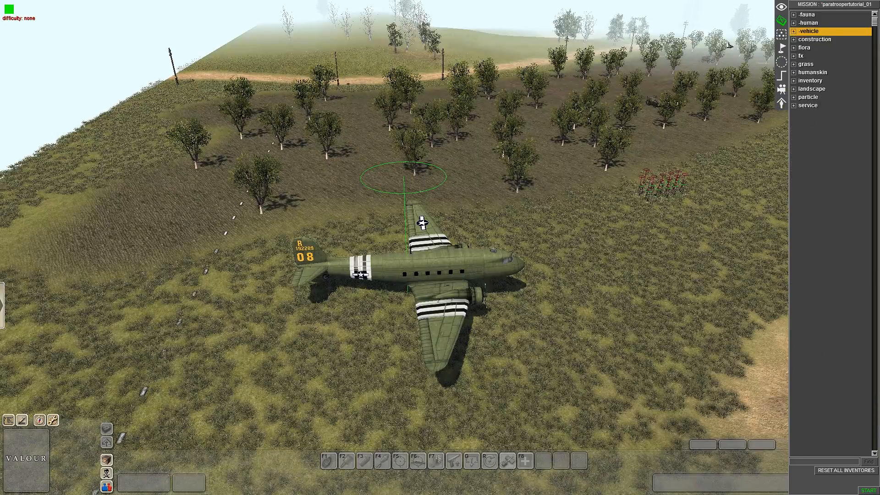
Set the placed C-47's current chassis to wheel.
click(486, 265)
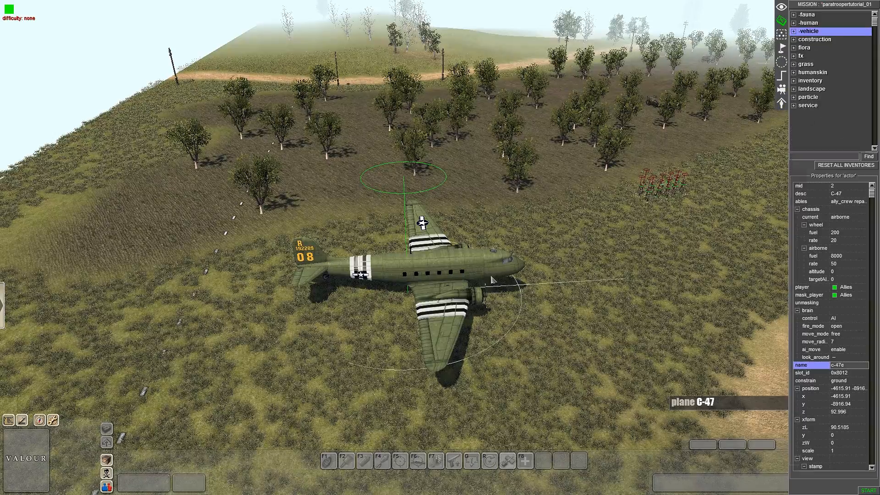
click(846, 217)
click(839, 232)
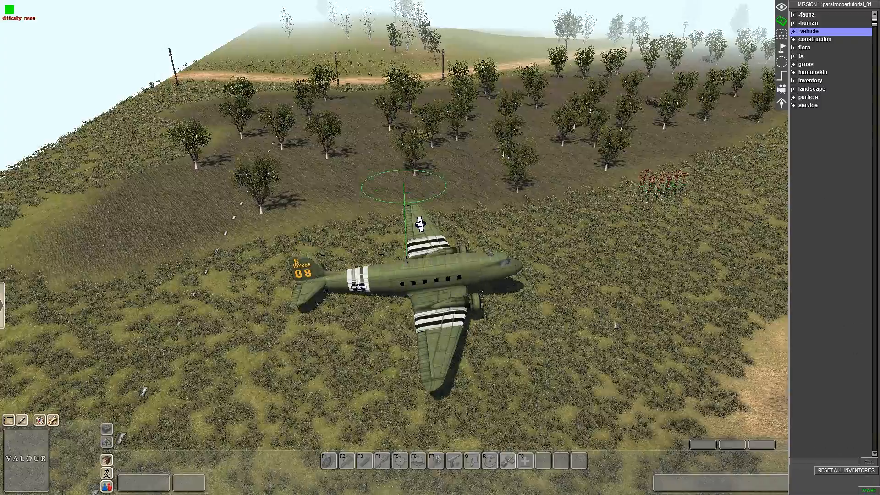
Place two pilots from the multiplayer usa human units on the grass in front of the C-47.
middle_drag(566, 303, 506, 265)
click(794, 23)
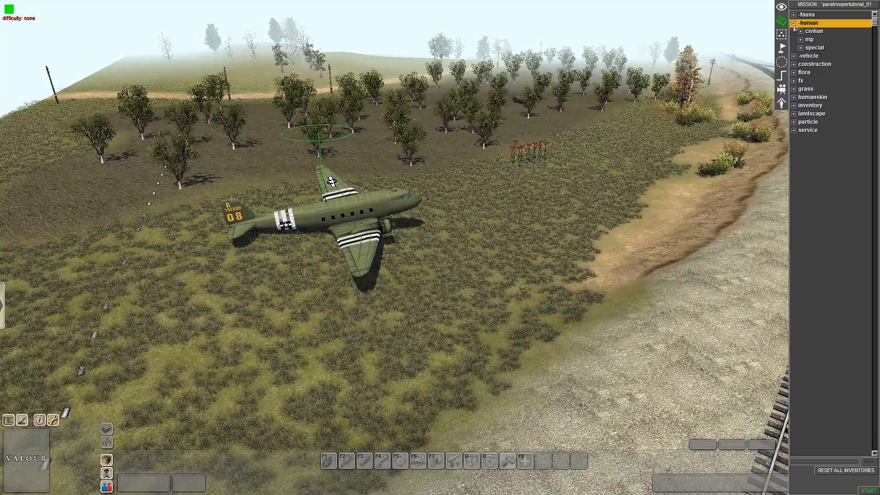
click(801, 39)
click(809, 174)
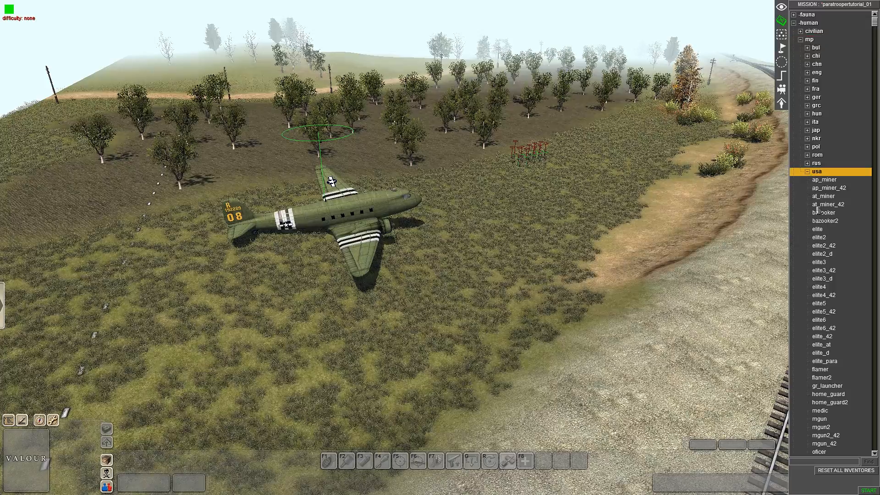
scroll(819, 339, down, 2)
scroll(821, 315, down, 2)
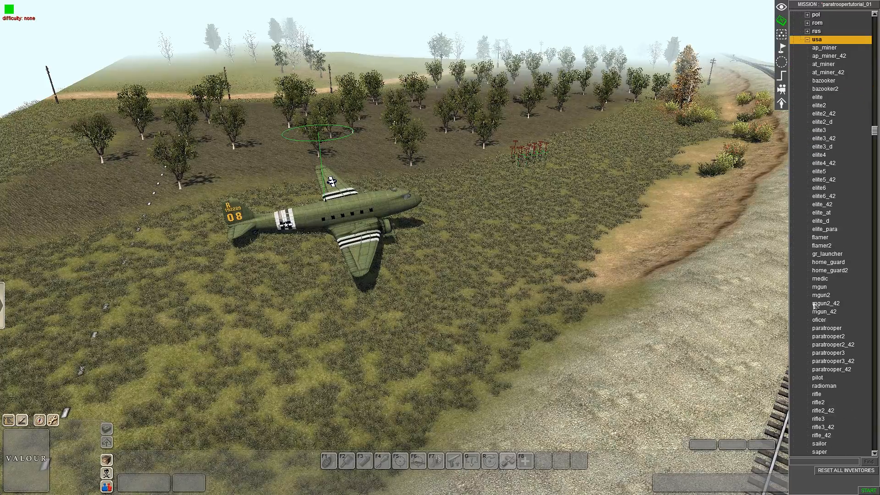
click(819, 380)
click(451, 261)
click(466, 277)
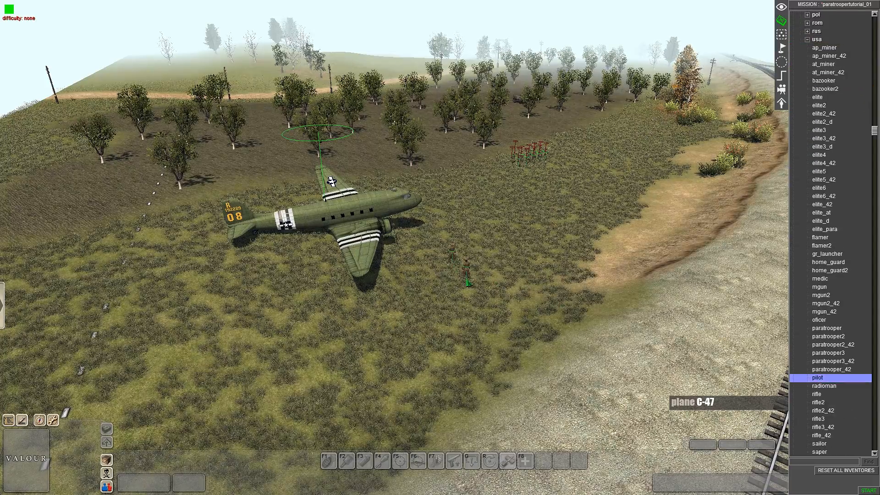
Select the two pilots in game mode and order them to board the C-47.
key(F1)
drag(438, 239, 491, 290)
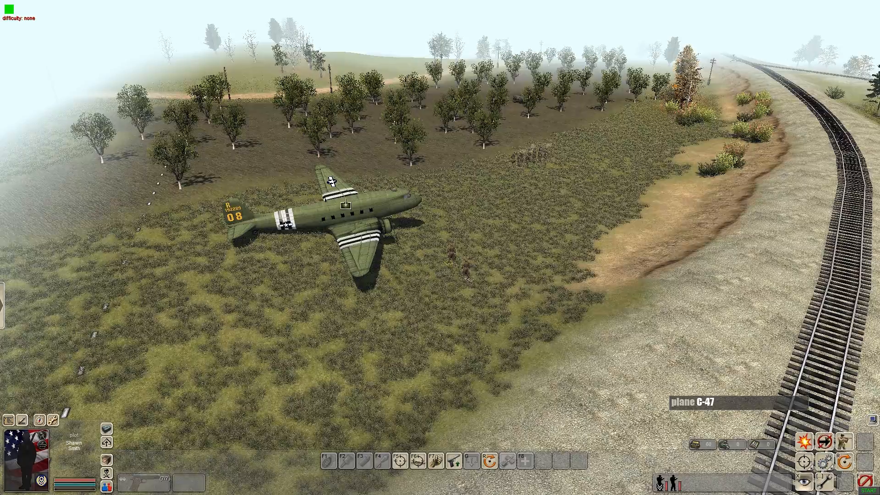
click(399, 327)
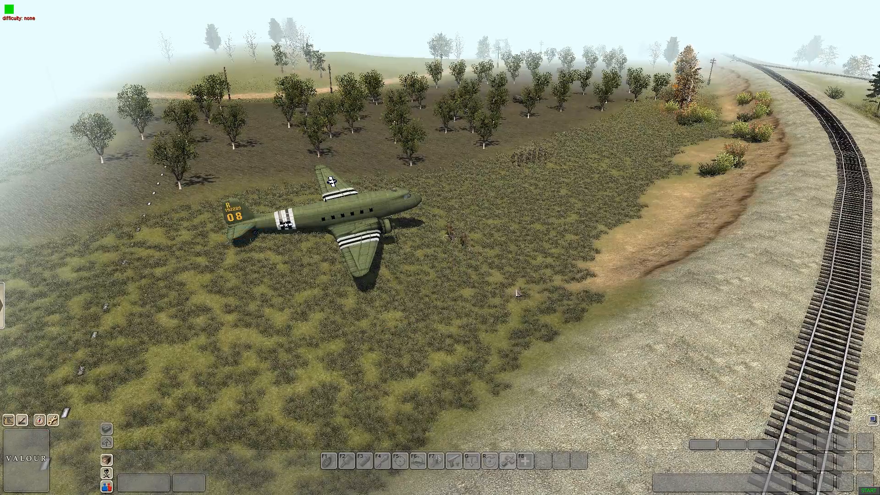
Place a row of five paratrooper_attach service objects on the grass beside the ten pasted soldiers.
key(F3)
click(808, 40)
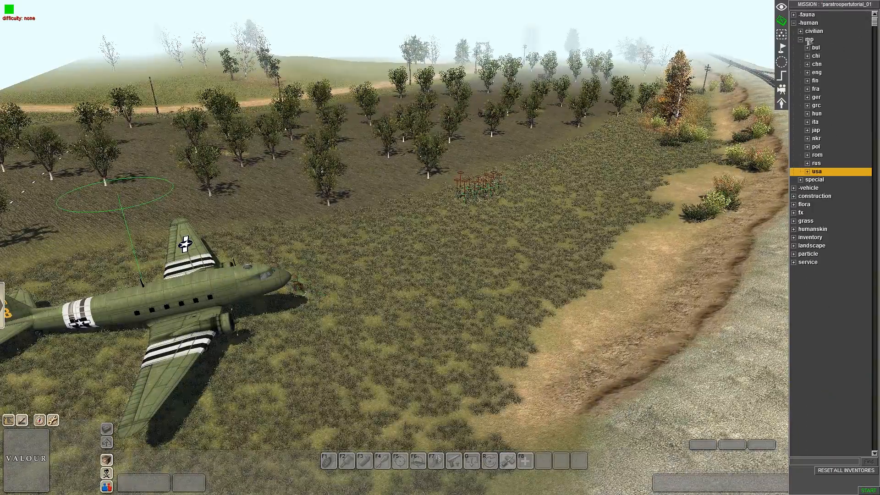
click(801, 41)
click(794, 23)
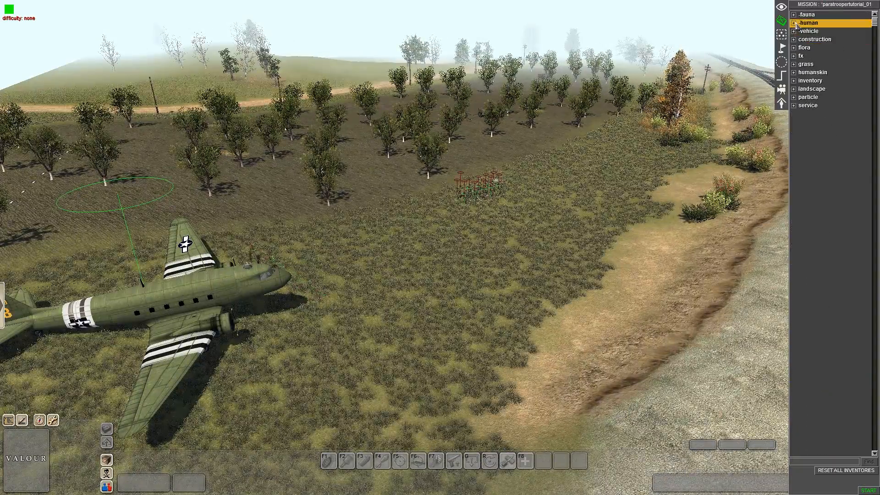
click(794, 105)
scroll(810, 382, down, 3)
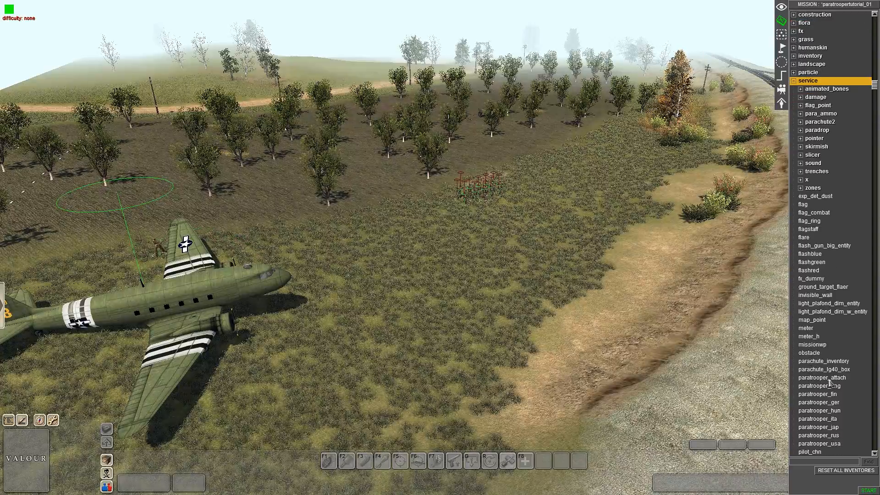
click(829, 380)
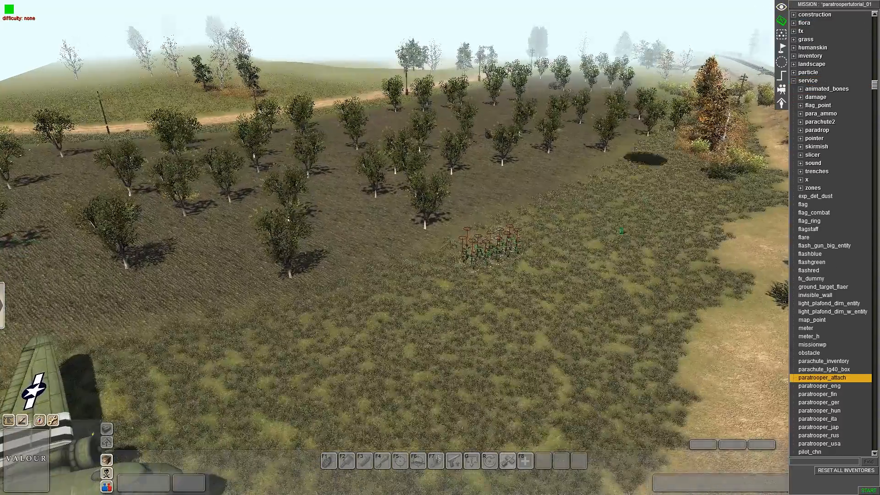
click(523, 292)
click(524, 294)
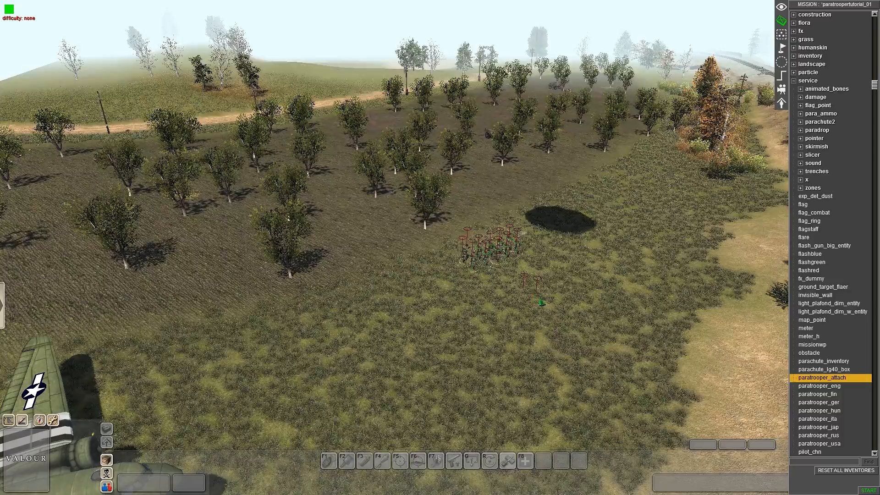
click(554, 301)
click(573, 301)
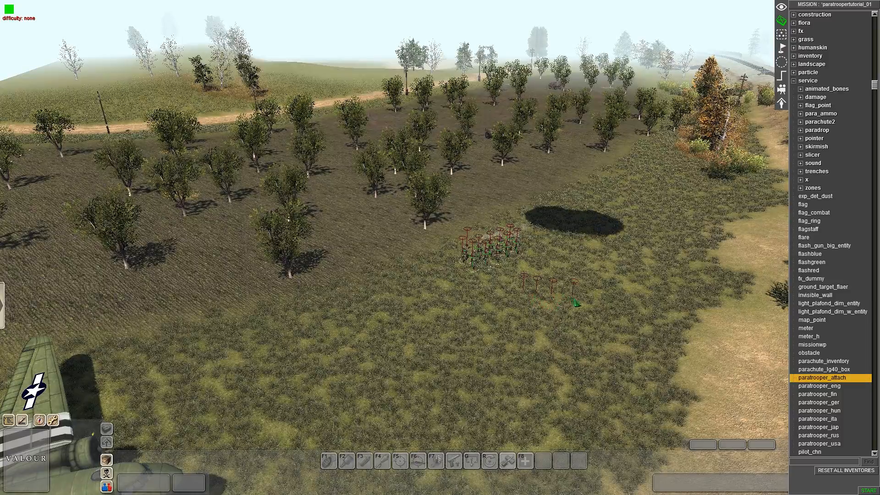
Copy the row of five paratrooper_attach objects and paste it as a second row on the grass.
drag(525, 276, 623, 317)
key(ctrl+c)
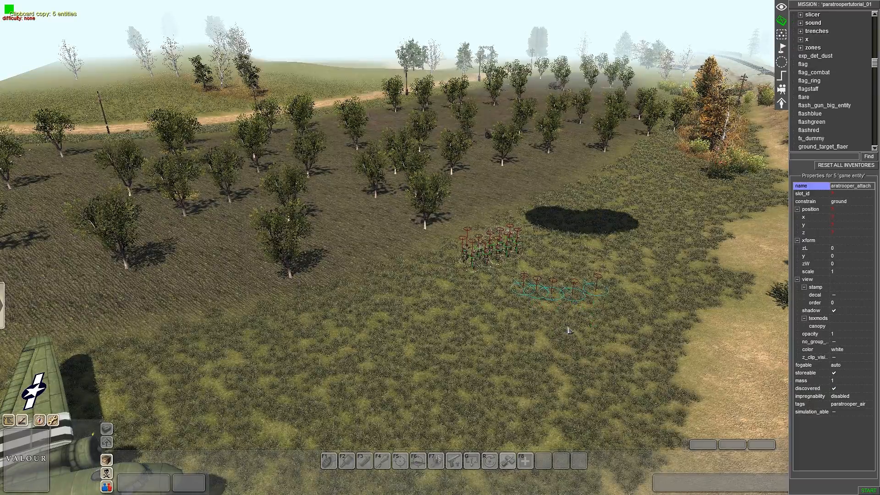
key(ctrl+v)
click(576, 356)
Set the C-47's current chassis to airborne and its altitude to 35.
scroll(577, 356, down, 3)
mouse_move(576, 357)
middle_down()
mouse_move(595, 179)
mouse_move(477, 244)
mouse_move(406, 181)
middle_up()
click(406, 180)
scroll(407, 181, up, 2)
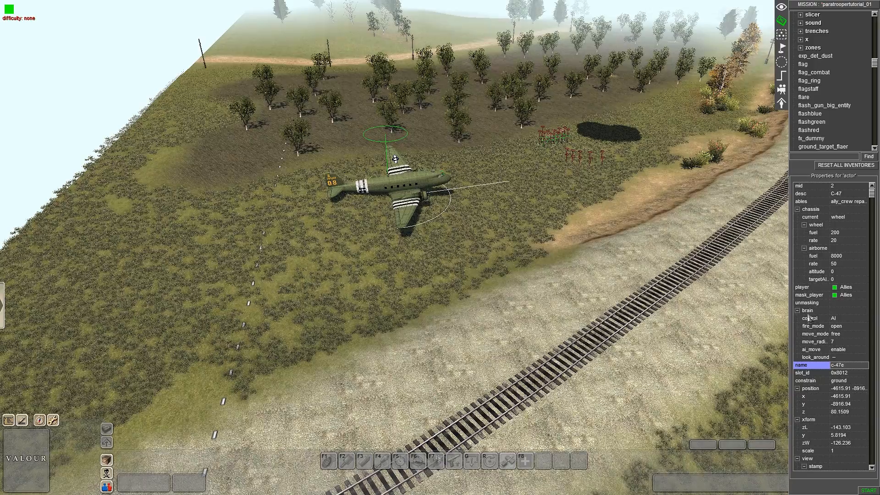
click(845, 213)
click(845, 217)
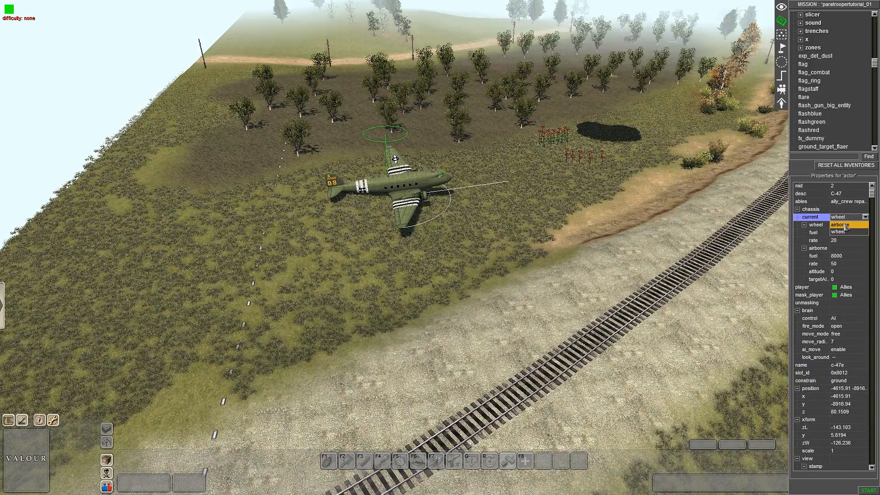
click(843, 225)
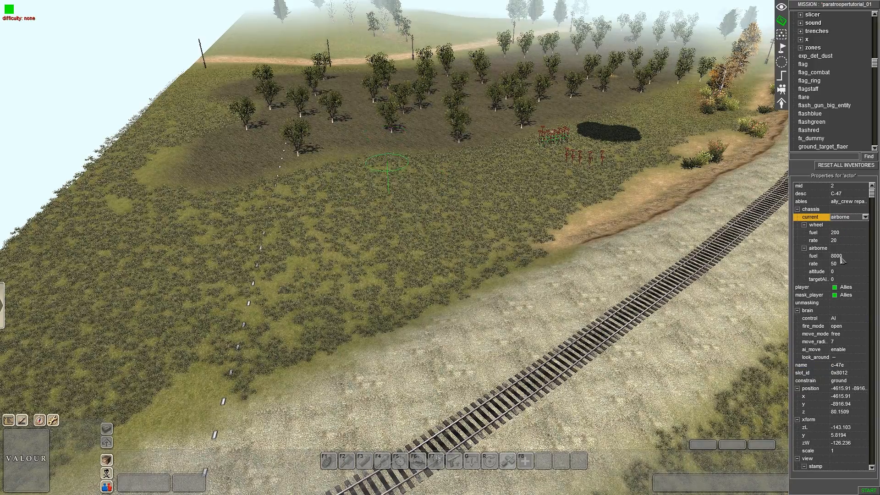
click(843, 272)
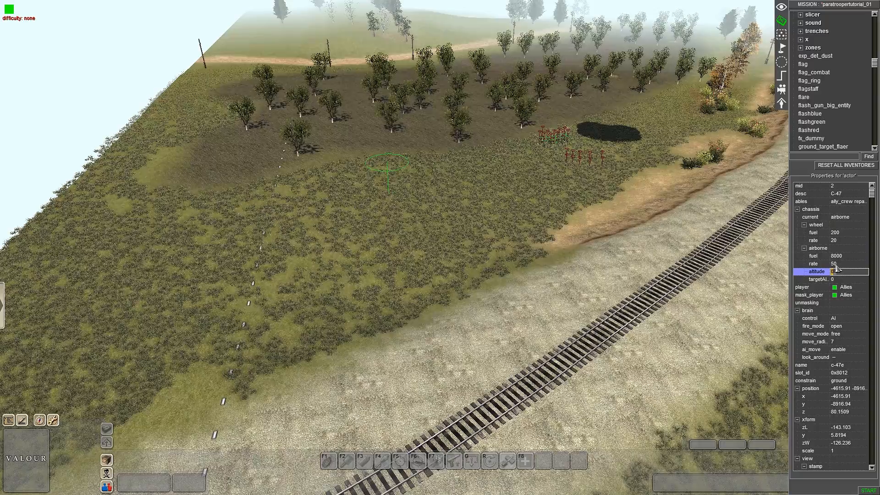
key(Return)
scroll(834, 267, down, 3)
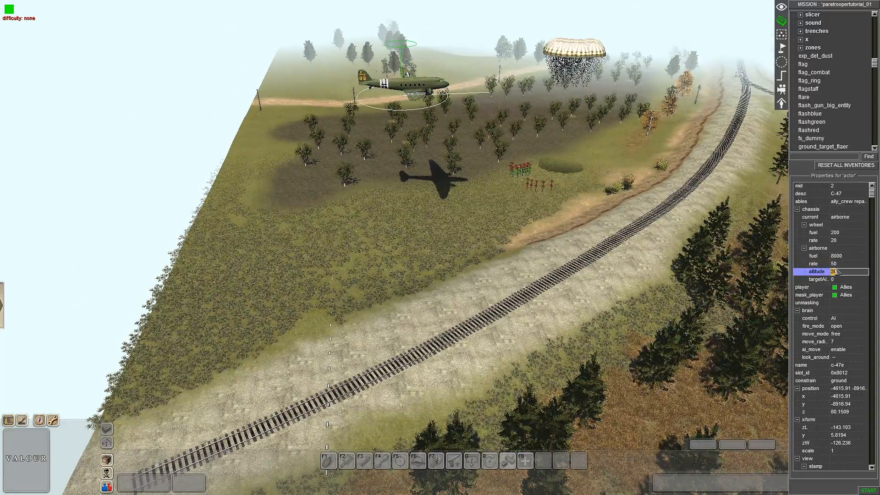
Move the airborne C-47 away from the orchard to the edge of the map.
mouse_move(403, 3)
drag(404, 112, 239, 135)
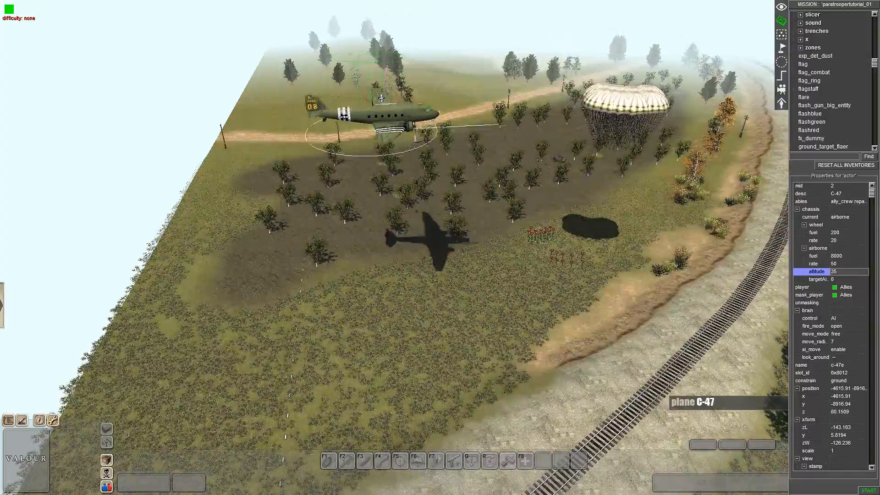
middle_drag(240, 137, 401, 275)
drag(599, 313, 583, 350)
middle_drag(584, 350, 592, 259)
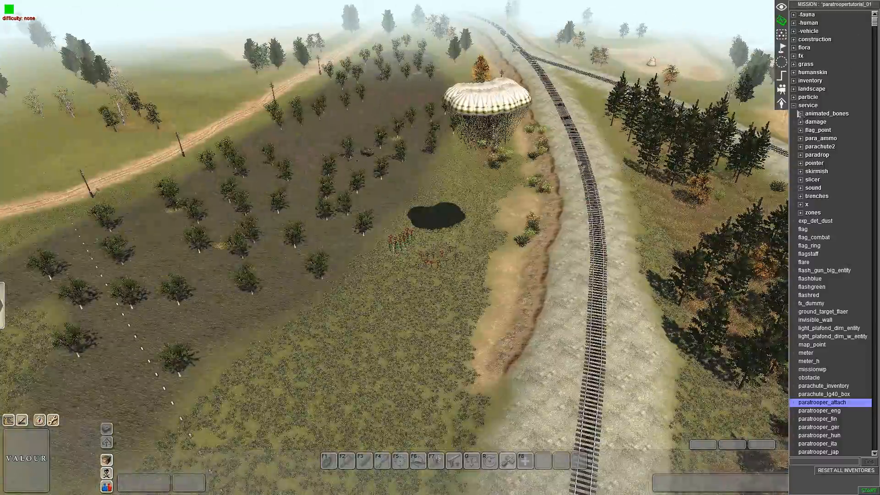
Separate the front paratrooper from the group and link him to the nearest paratrooper_attach object with the g_link console command.
click(794, 105)
scroll(490, 338, up, 3)
scroll(489, 338, up, 4)
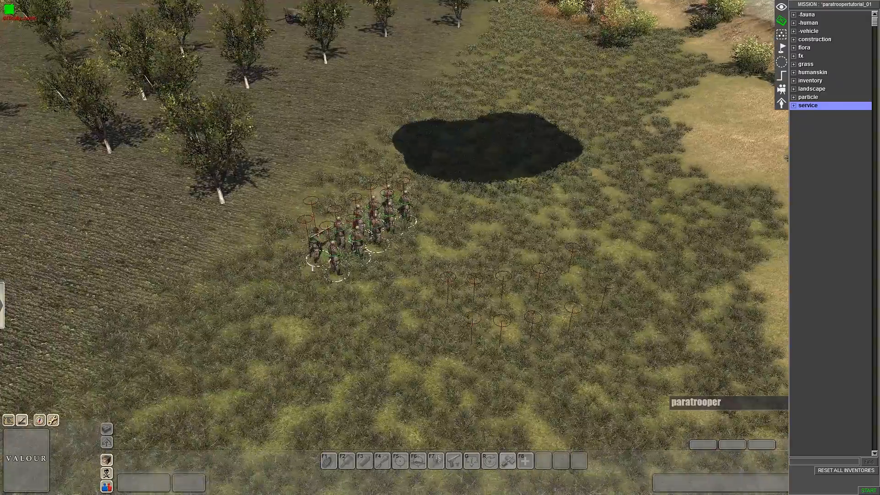
middle_drag(358, 234, 412, 262)
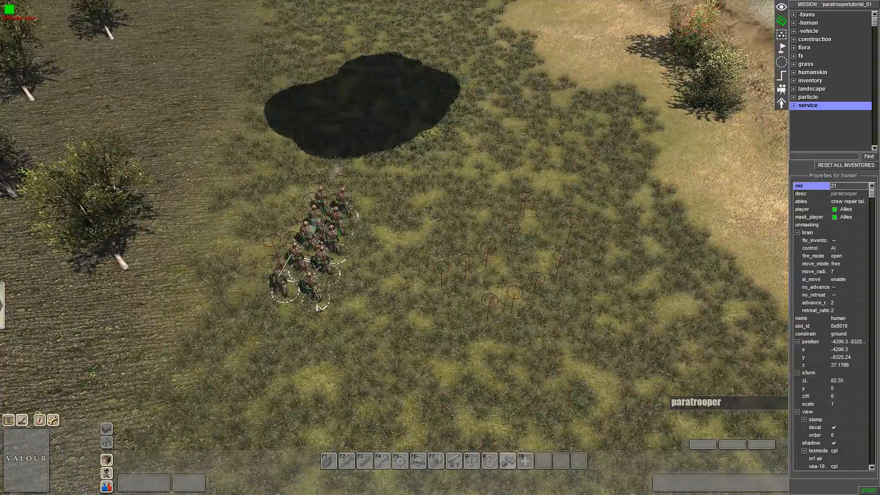
drag(318, 304, 363, 314)
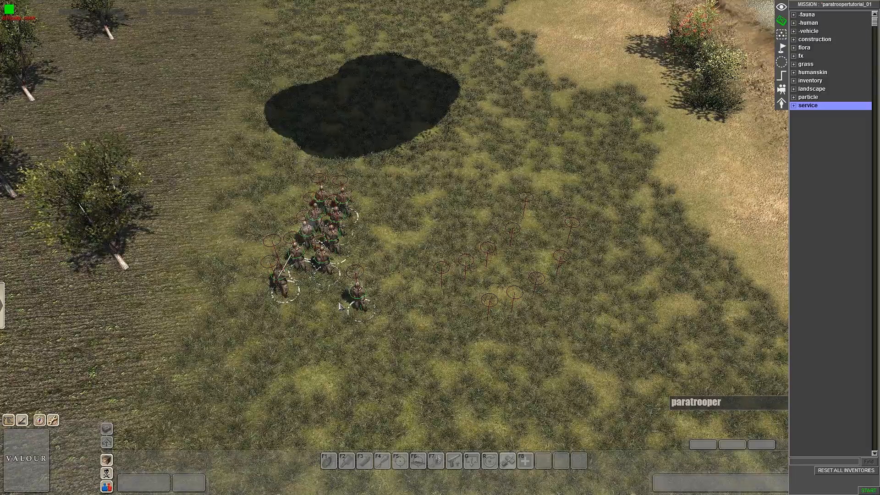
key(grave)
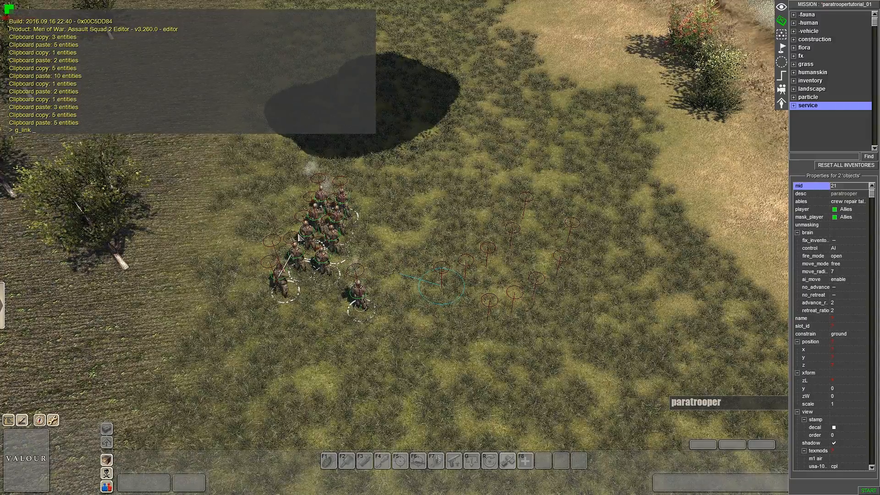
key(Return)
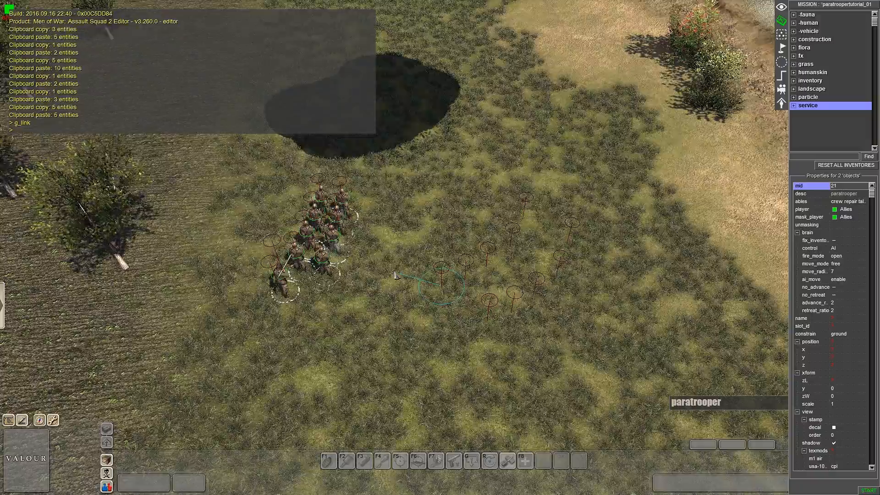
Move the first linked paratrooper_attach object away from the unlinked ones, past the parachute shadow, and select the next soldier with his attach object.
scroll(396, 275, down, 5)
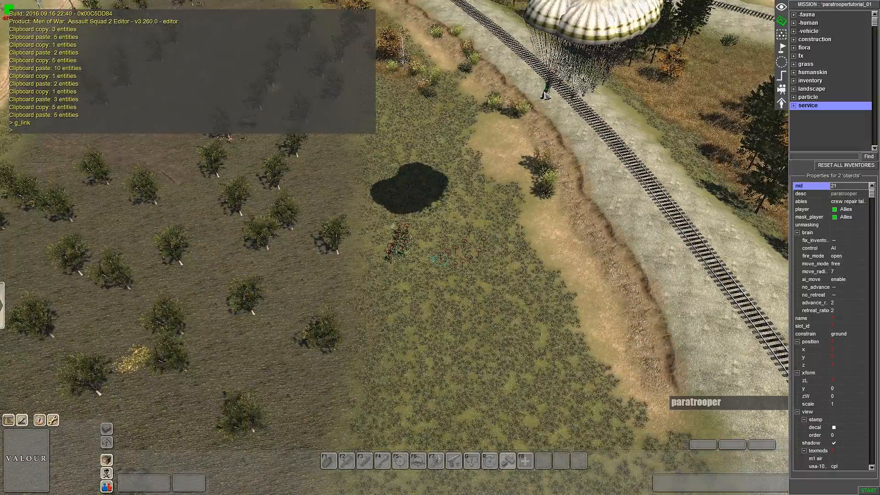
click(422, 291)
scroll(406, 271, up, 3)
scroll(405, 271, up, 3)
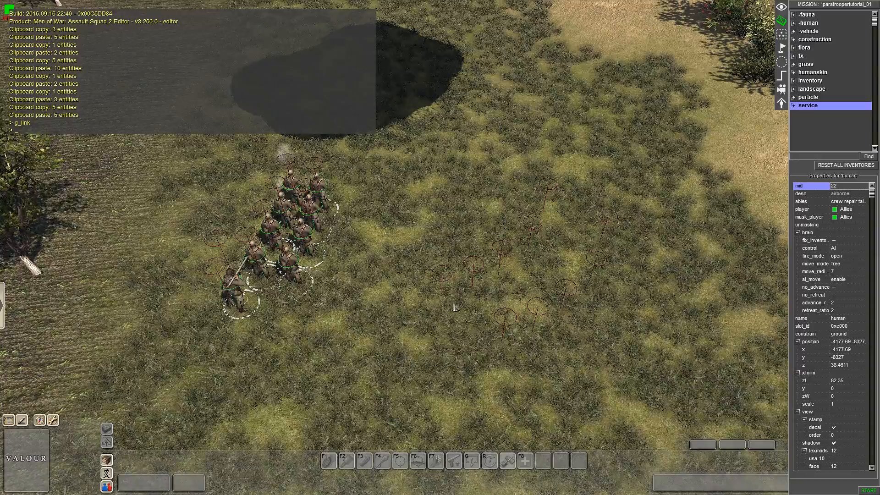
drag(448, 320, 450, 141)
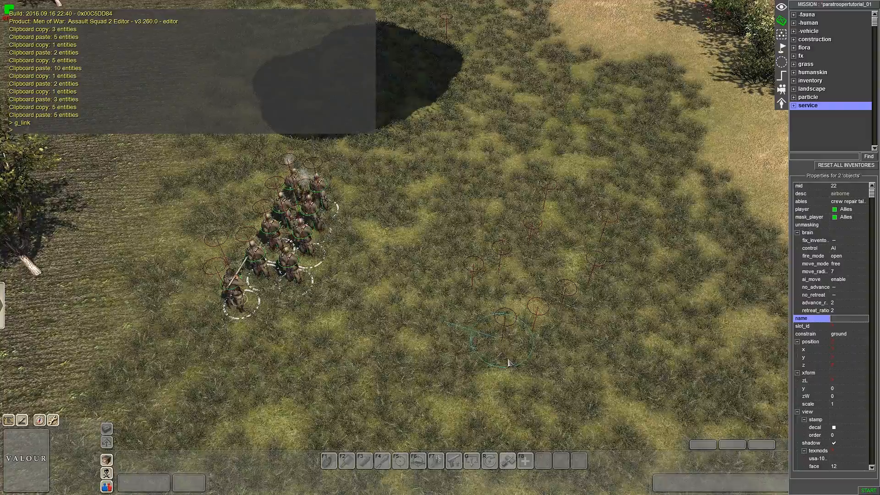
Link the selected airborne soldier to his paratrooper_attach object with g_link and move it next to the first linked one.
text(g_link)
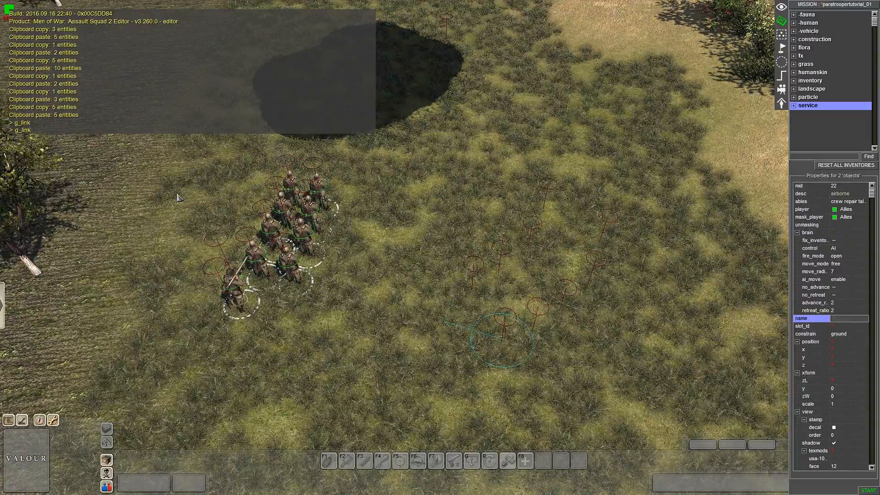
key(Return)
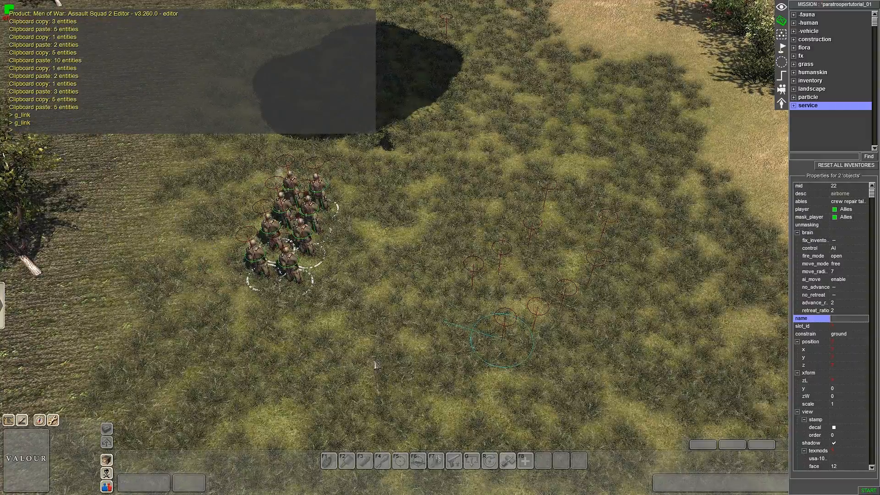
scroll(375, 365, down, 5)
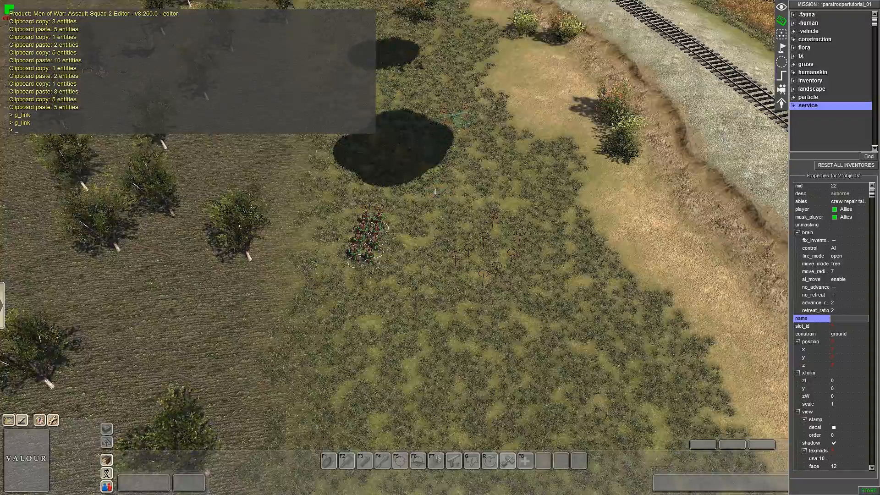
Link a third soldier to the next free paratrooper_attach object with g_link and move it over to the other linked ones.
scroll(435, 192, up, 5)
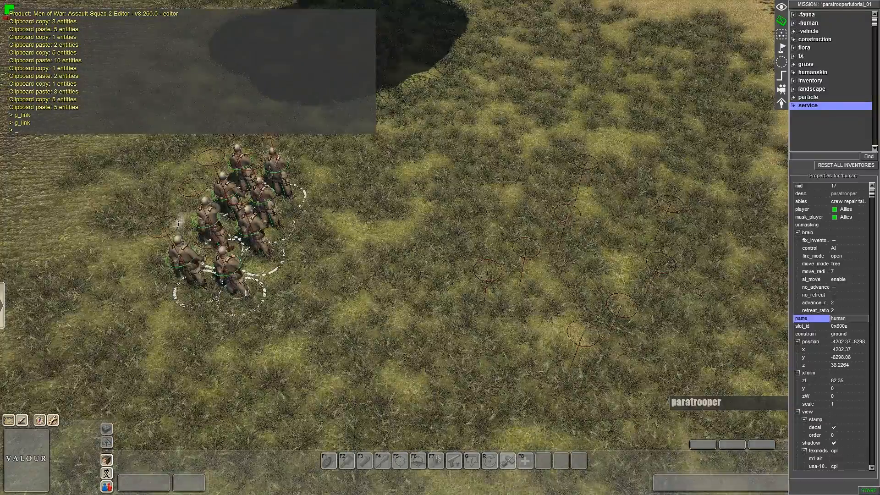
scroll(179, 174, down, 3)
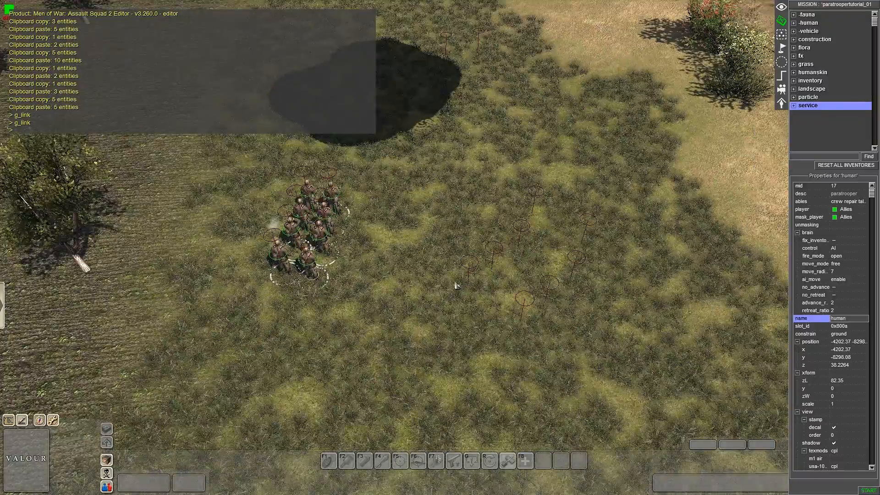
text(g)
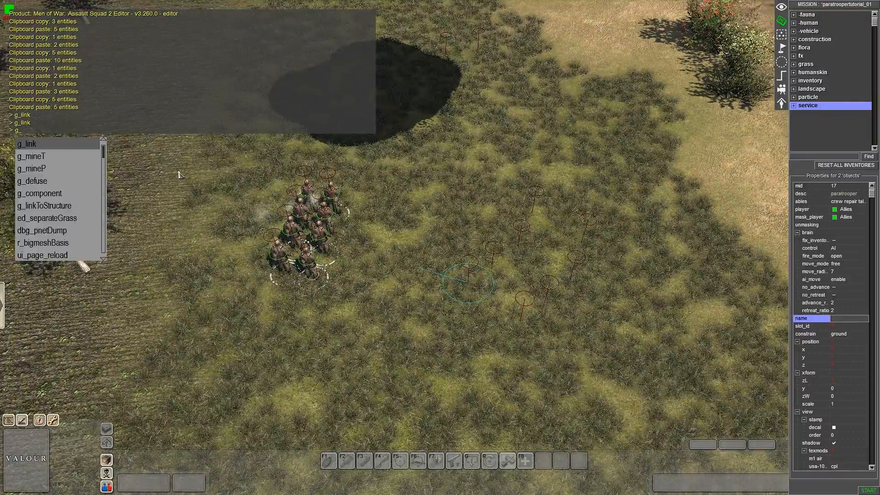
key(Return)
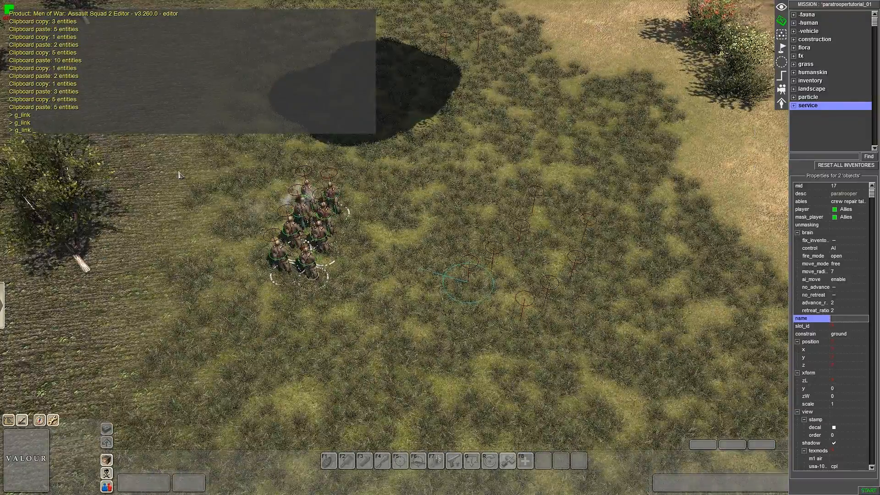
key(Return)
scroll(434, 224, down, 5)
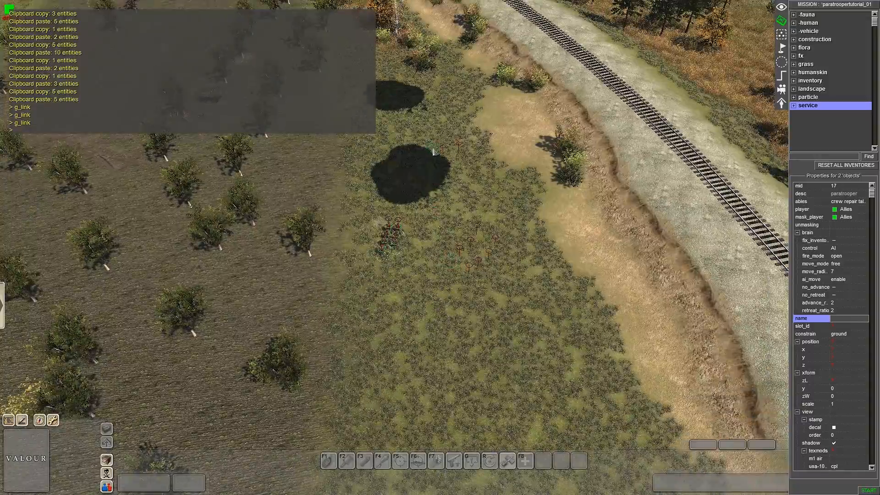
Link the front unlinked soldier to the closest free paratrooper_attach object with g_link and move it beside the linked ones.
scroll(404, 316, up, 4)
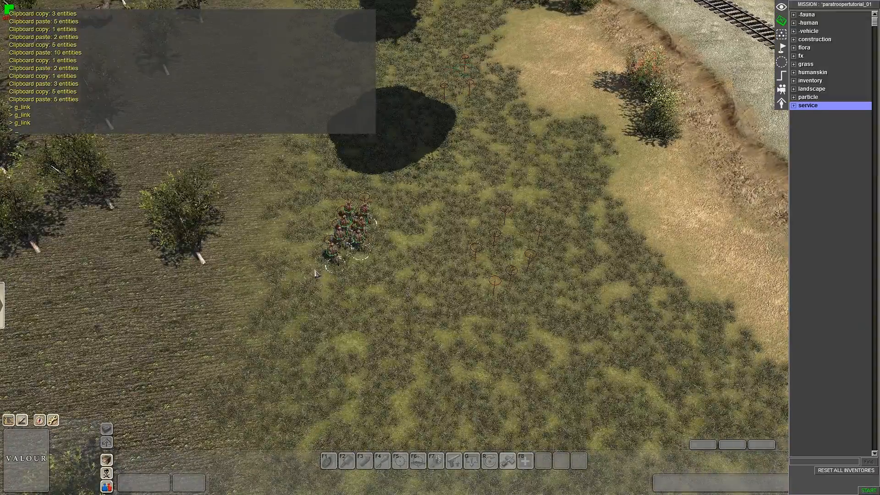
click(341, 277)
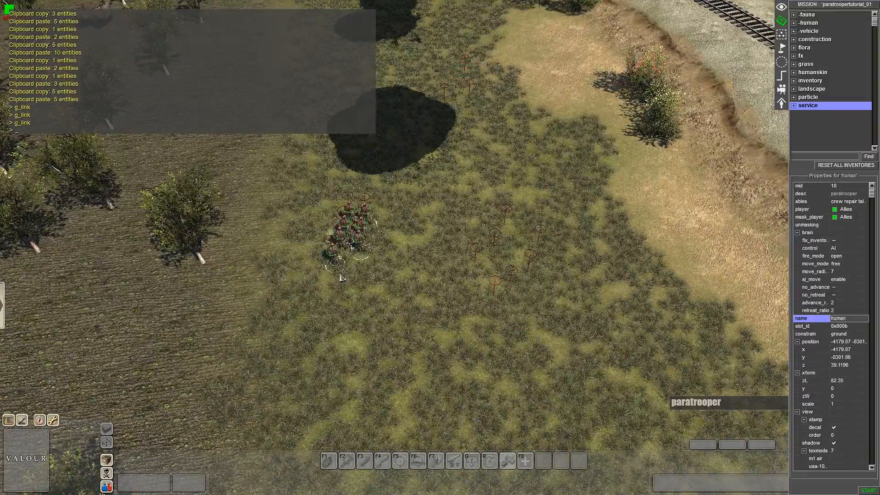
scroll(467, 298, up, 3)
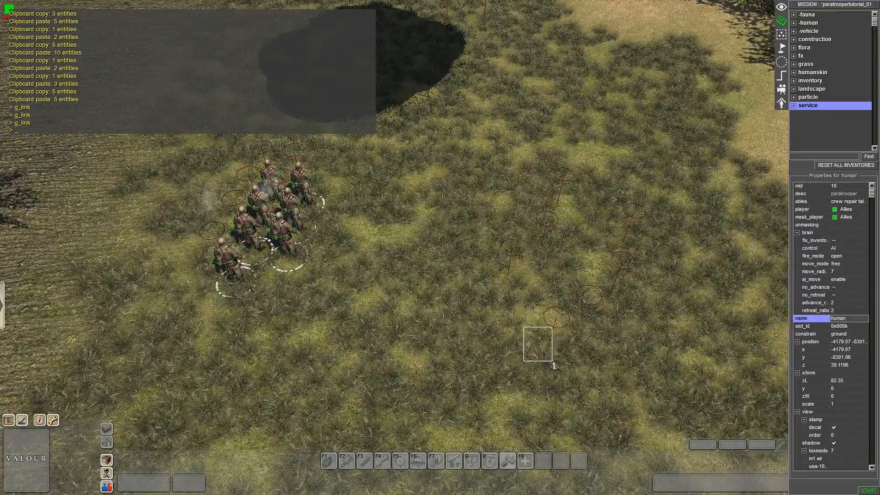
drag(553, 362, 548, 362)
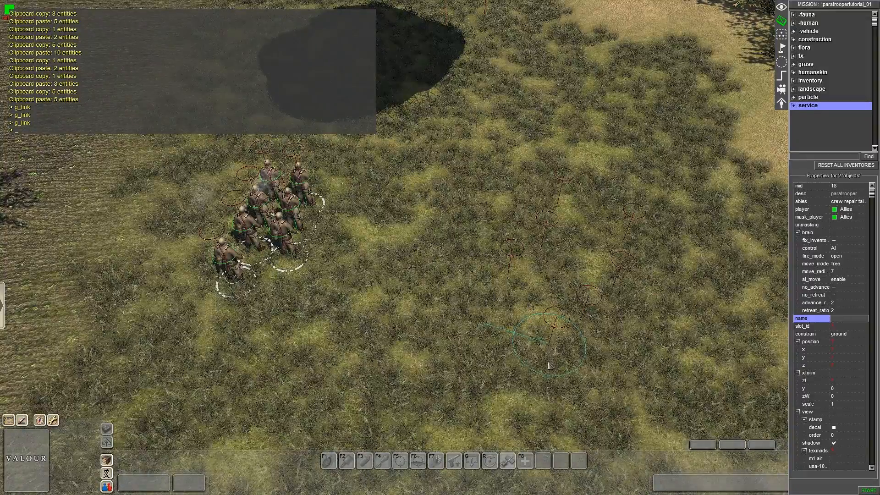
key(Tab)
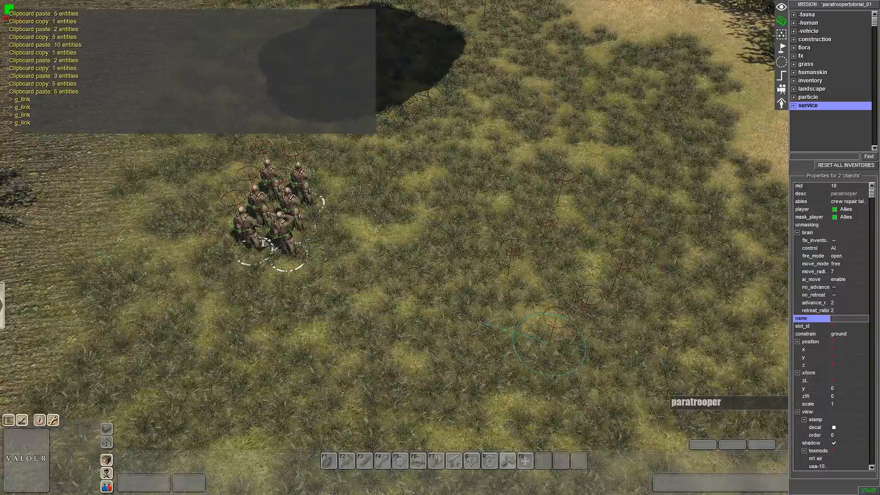
scroll(478, 266, down, 5)
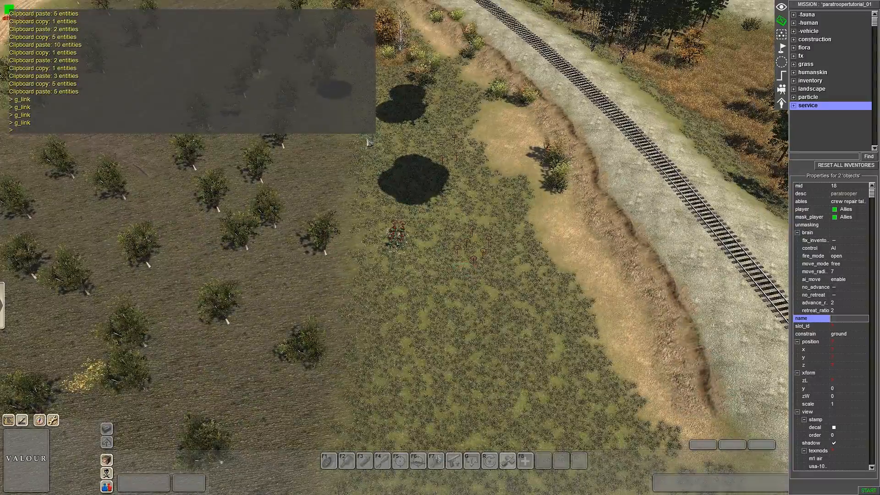
Link the next two soldiers one by one to free paratrooper_attach objects with g_link, moving each over to the linked group.
scroll(408, 282, up, 5)
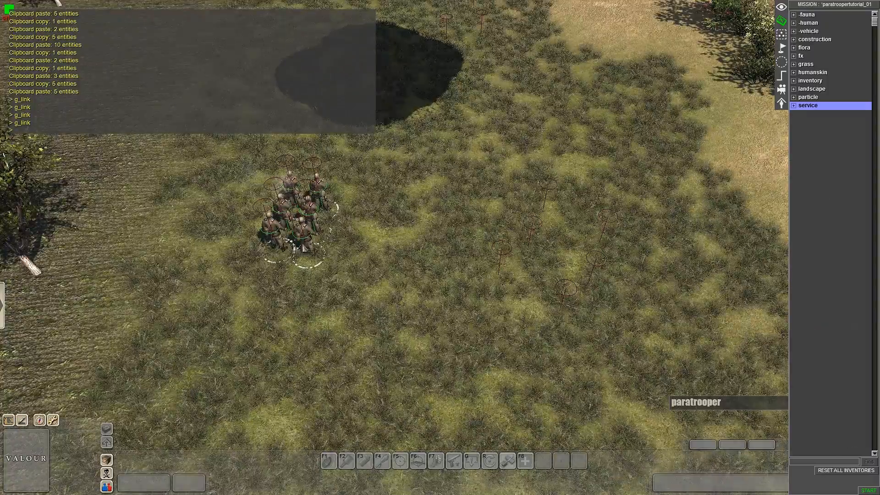
click(303, 246)
shift+drag(487, 275, 507, 283)
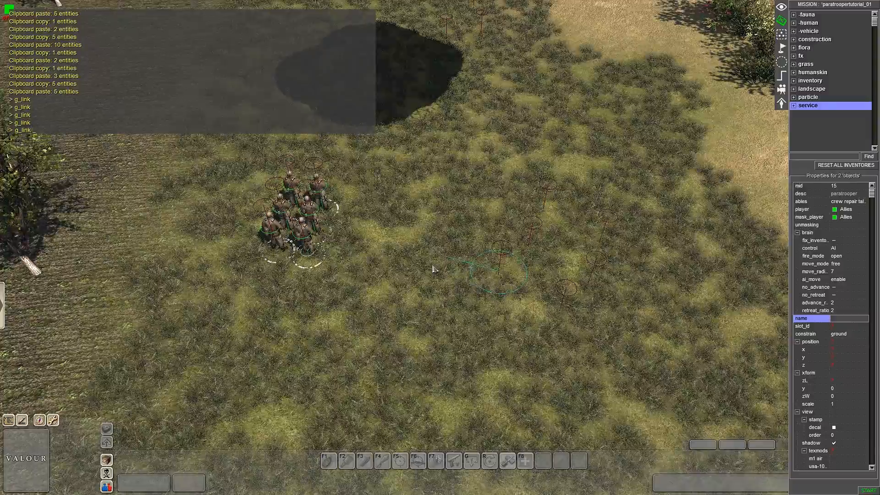
scroll(434, 269, down, 5)
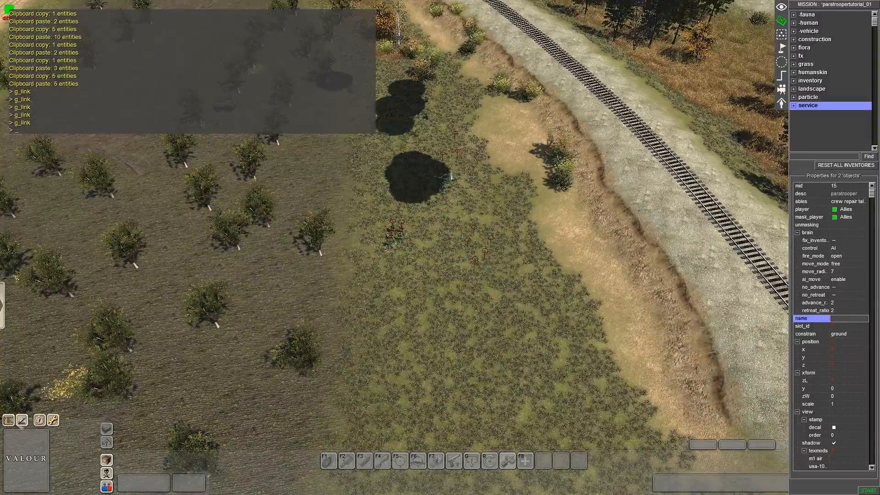
scroll(464, 338, up, 5)
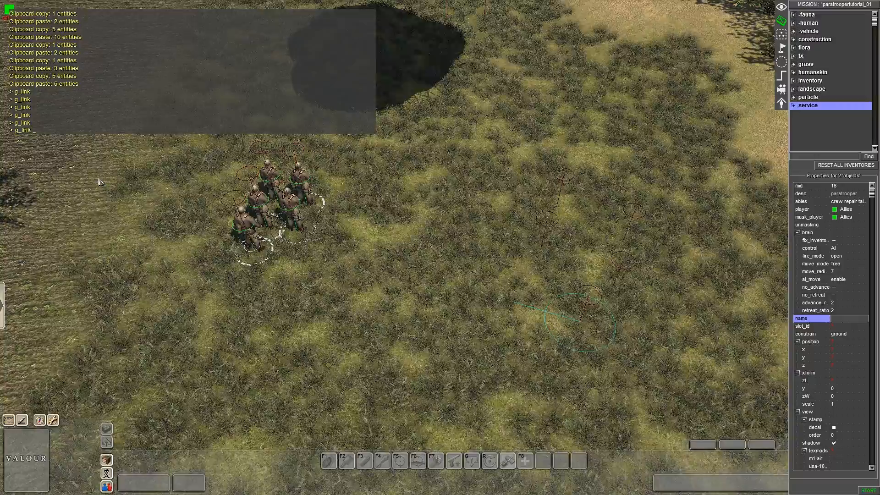
scroll(378, 161, down, 5)
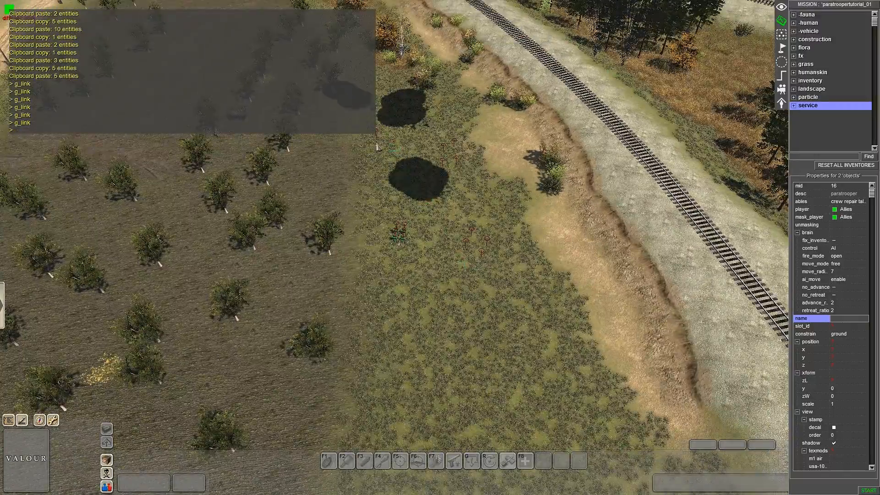
Link two more soldiers to their own paratrooper_attach objects with g_link and place the linked objects near the parachute shadows.
scroll(378, 161, up, 5)
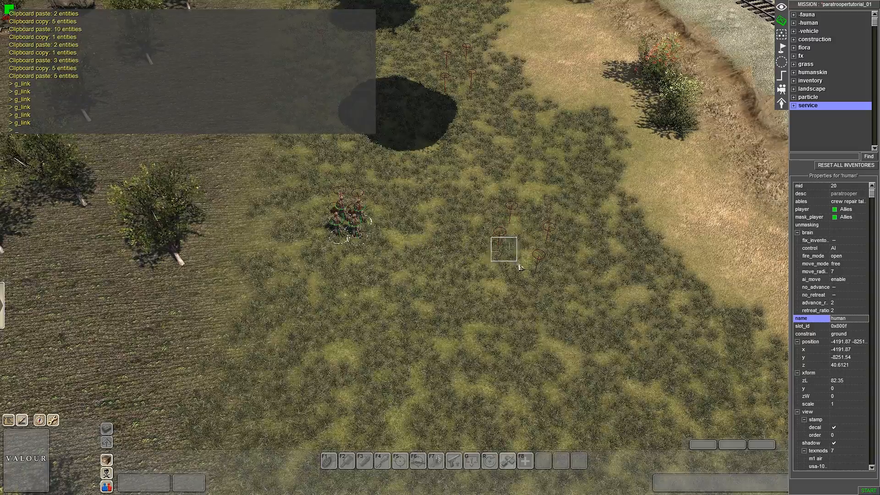
drag(520, 265, 422, 109)
click(489, 271)
click(503, 250)
click(343, 227)
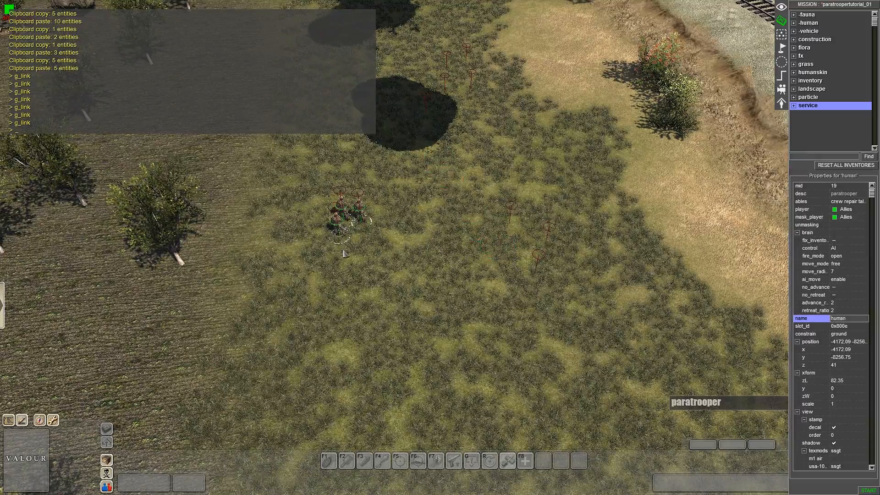
ctrl+click(525, 271)
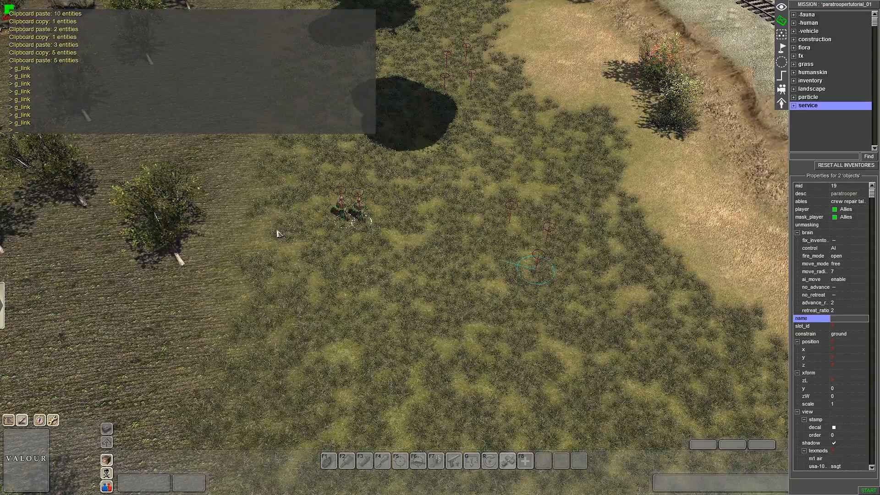
Link the last two soldiers to the remaining paratrooper_attach objects with g_link, gather these with the others and close the console.
click(358, 212)
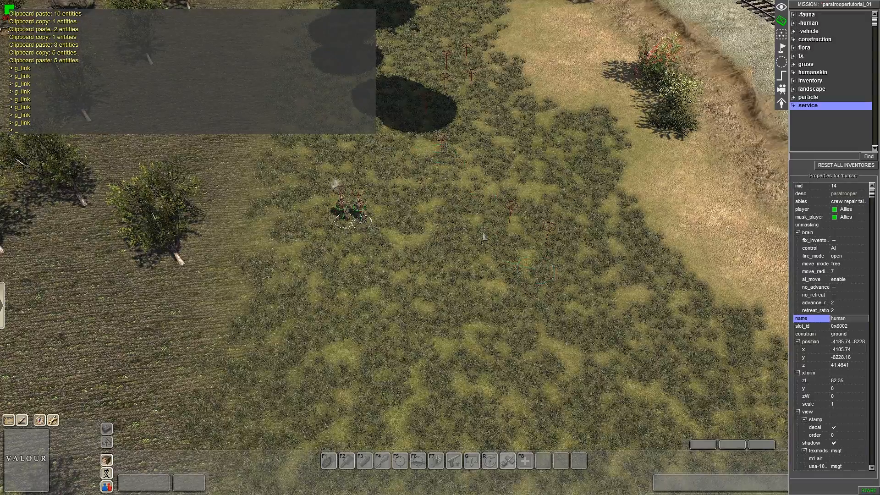
ctrl+click(519, 228)
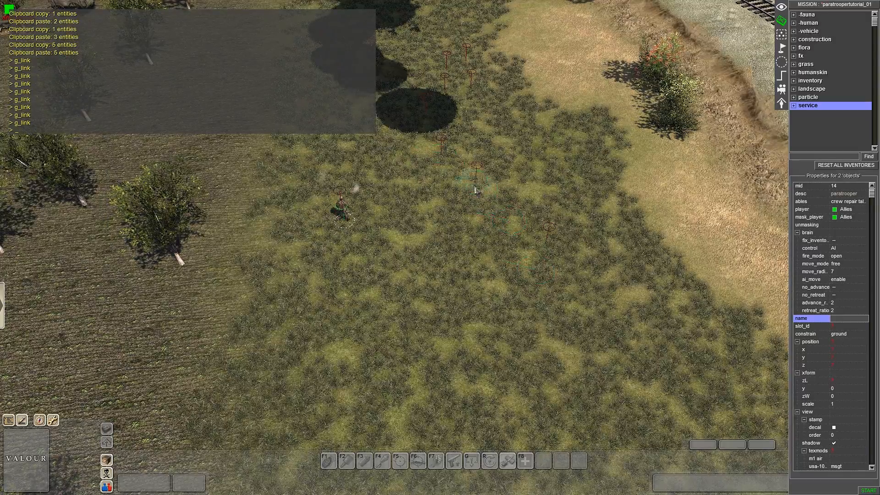
click(342, 207)
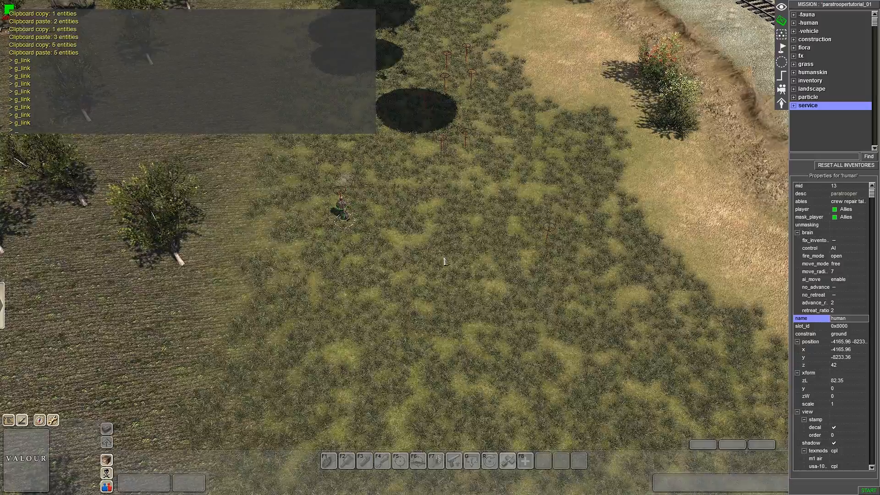
ctrl+drag(549, 257, 544, 261)
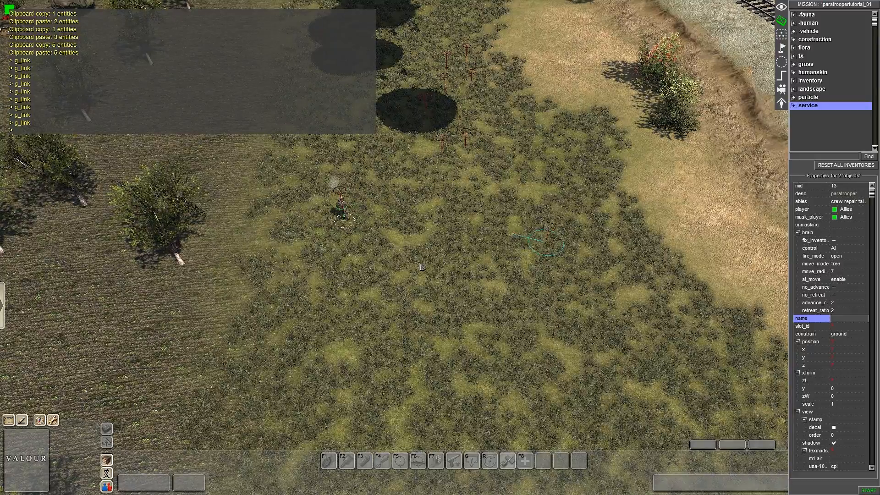
scroll(567, 274, down, 5)
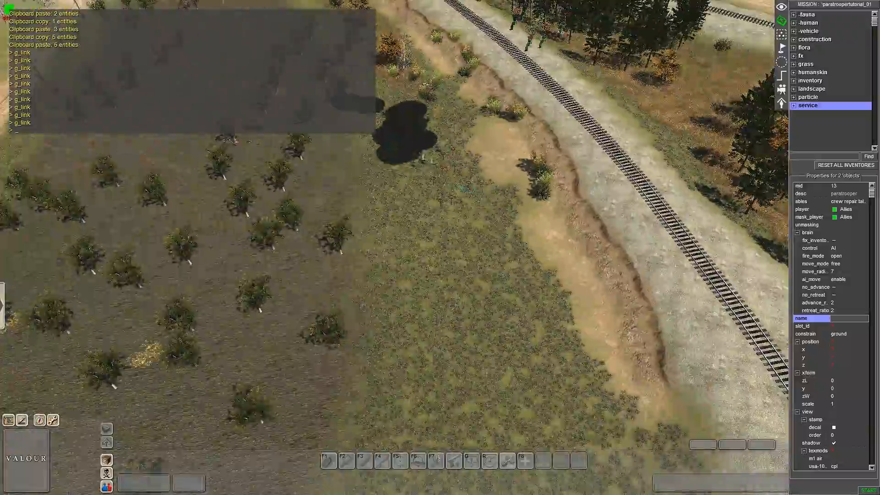
scroll(453, 236, down, 3)
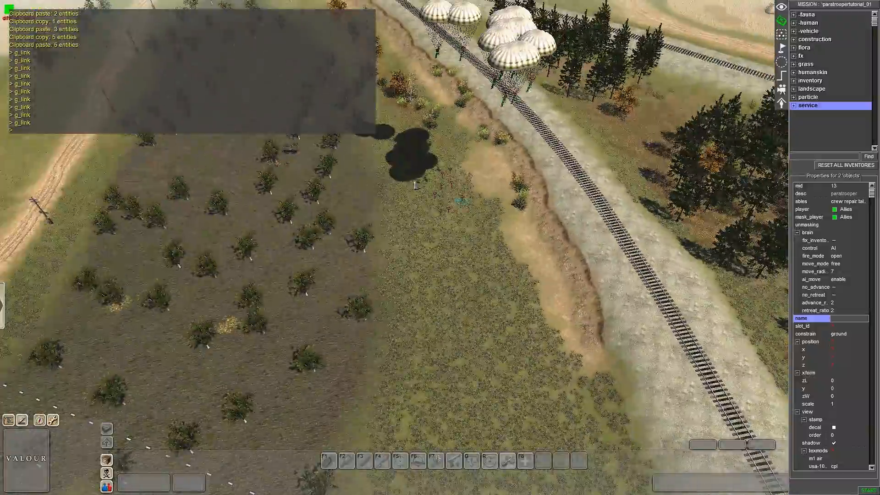
key(grave)
Select all ten linked paratrooper_attach objects and move them together onto the haystack field near the pond.
drag(394, 147, 482, 220)
middle_drag(482, 220, 538, 246)
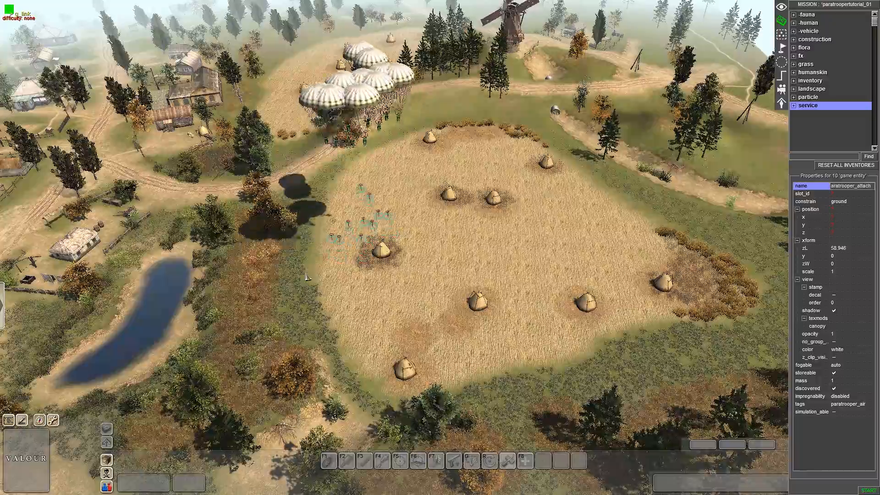
scroll(305, 275, up, 5)
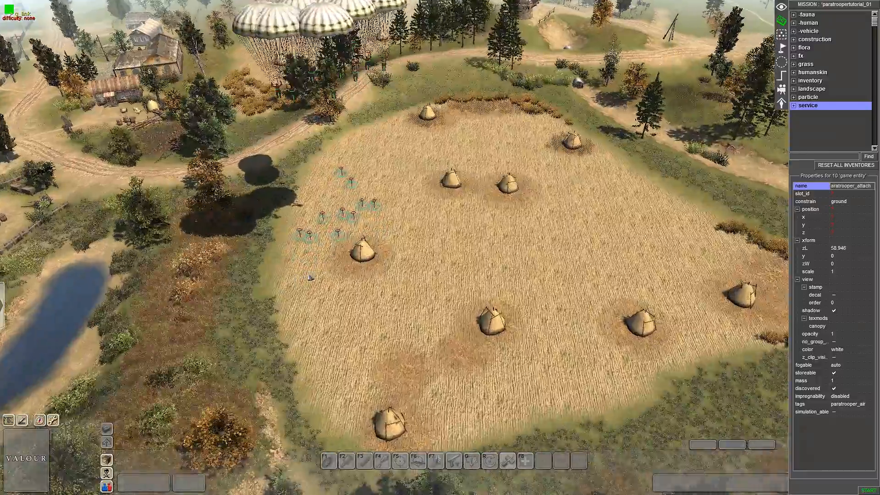
click(402, 353)
Spread the paratrooper_attach objects individually across the near edge of the haystack field into a looser, irregular drop pattern.
middle_drag(403, 354, 403, 413)
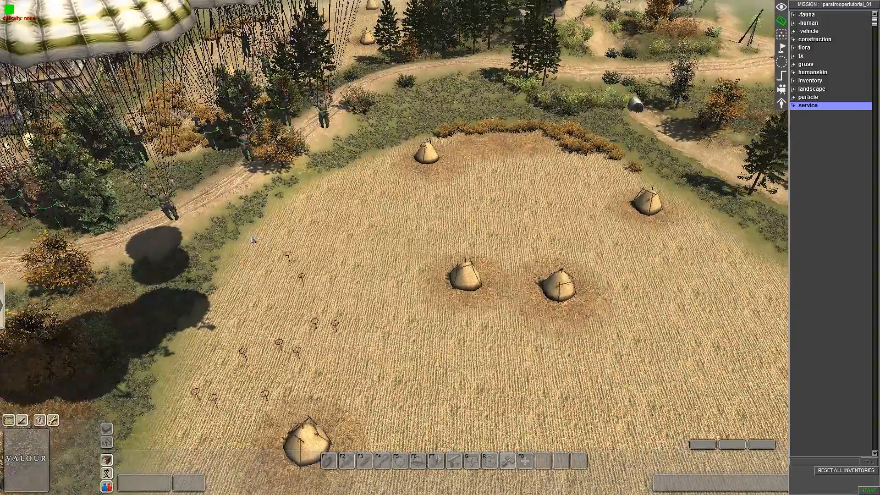
click(303, 282)
drag(310, 288, 325, 265)
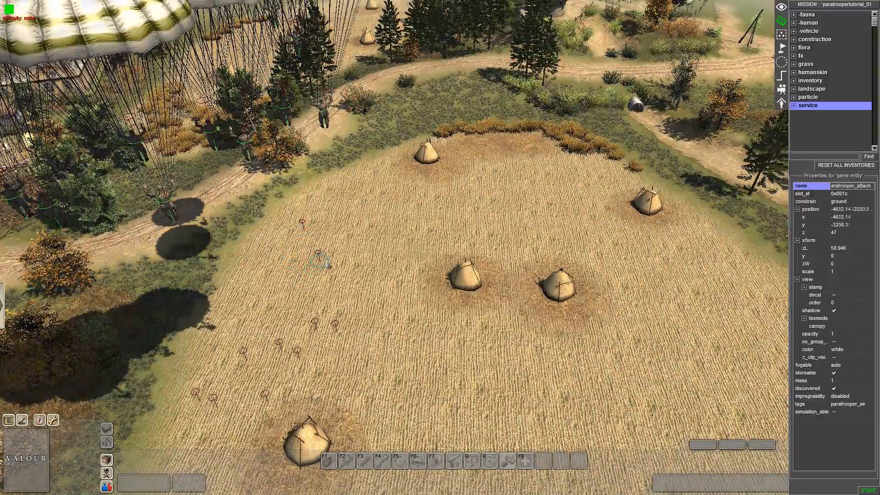
mouse_move(320, 327)
mouse_down()
mouse_move(278, 292)
mouse_move(279, 282)
mouse_move(324, 333)
mouse_move(313, 325)
mouse_up()
scroll(313, 325, down, 1)
click(288, 330)
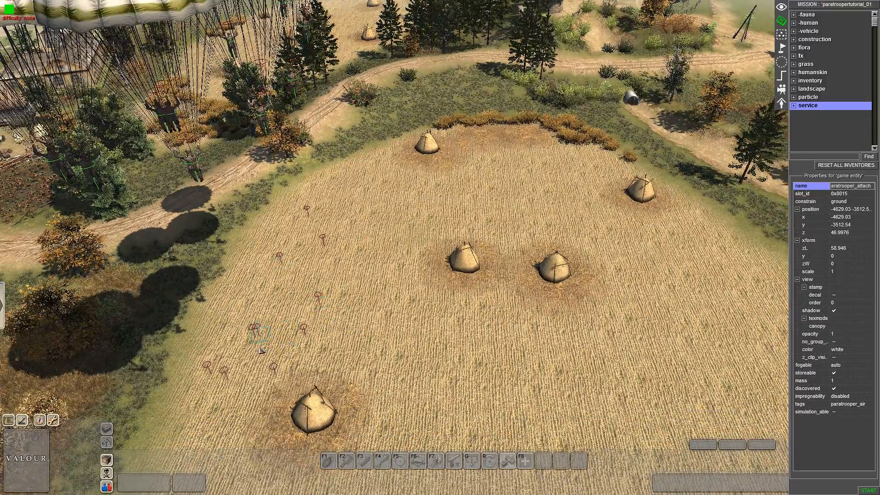
mouse_move(237, 349)
mouse_down()
mouse_move(303, 341)
mouse_move(269, 409)
mouse_up()
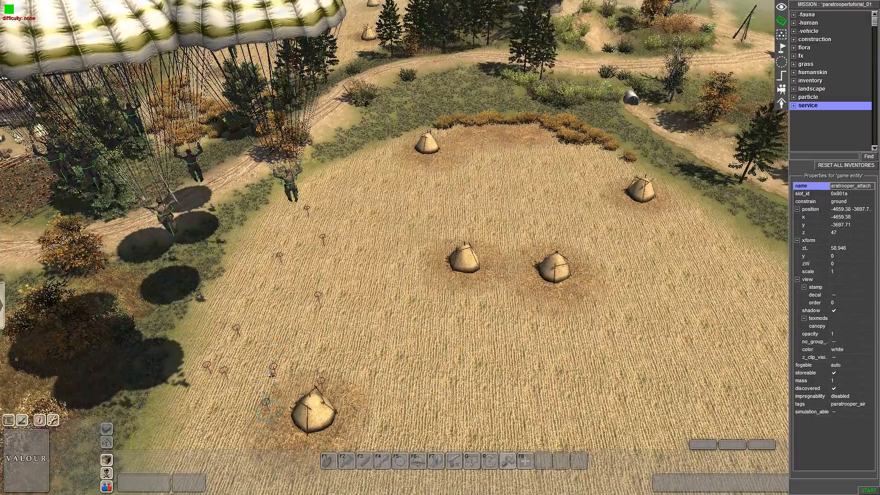
drag(270, 372, 287, 335)
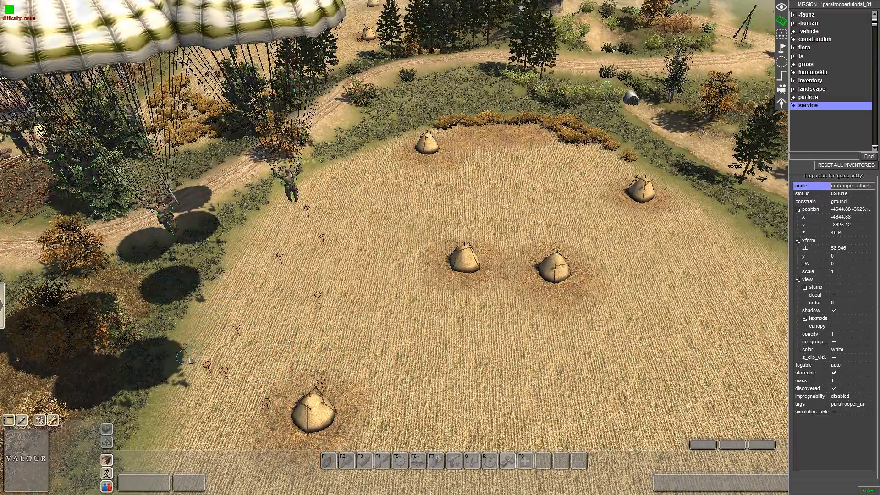
drag(190, 359, 175, 420)
click(250, 381)
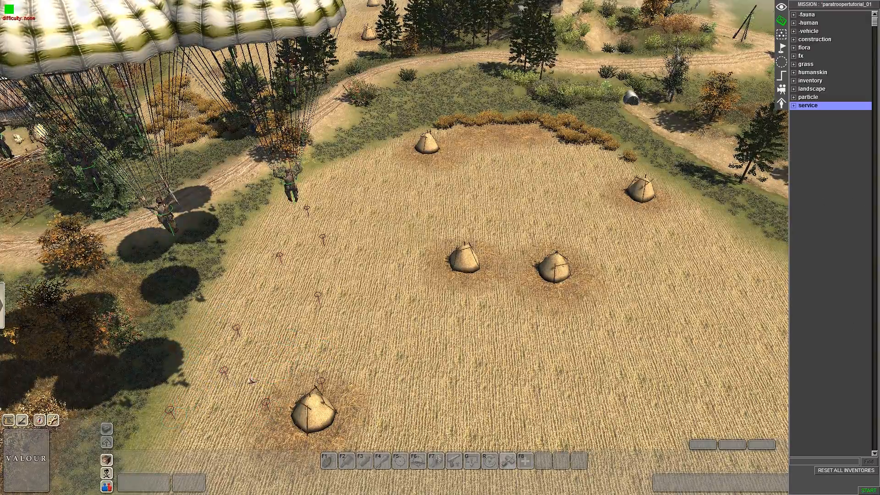
Select all ten paratrooper_attach objects and add the tag usa_para_inf_02 to them.
scroll(251, 381, down, 3)
middle_drag(256, 370, 353, 334)
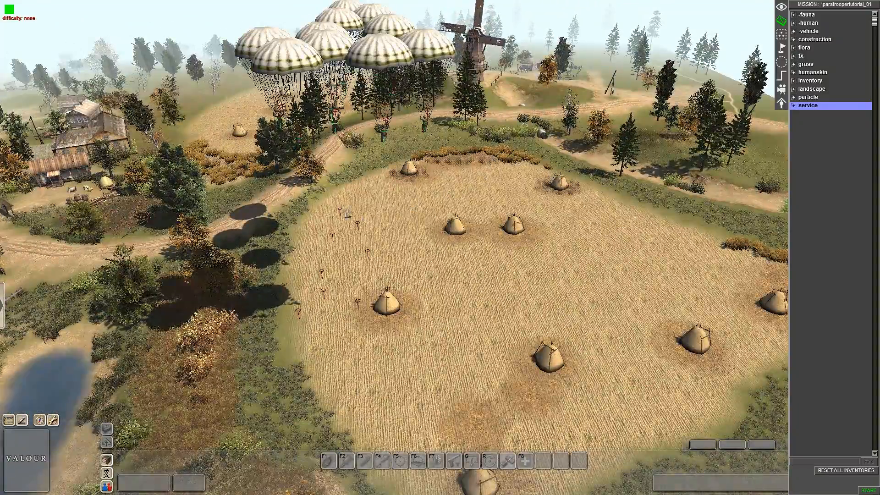
drag(252, 181, 424, 383)
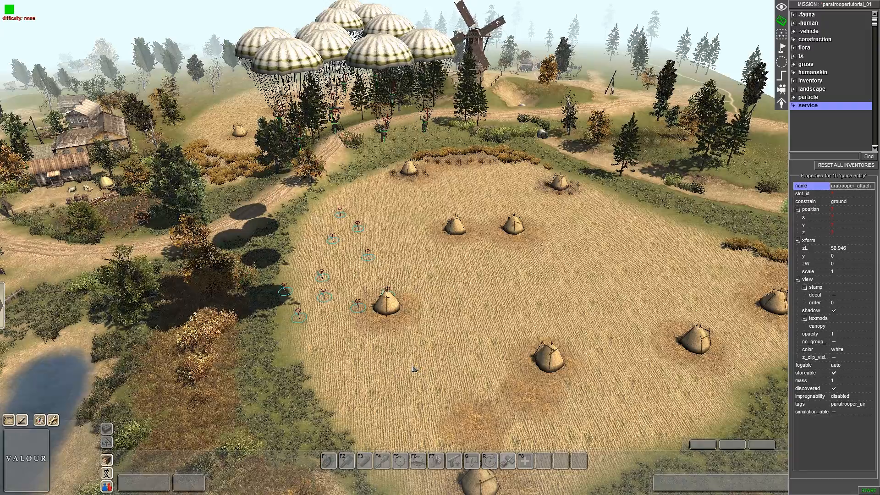
key(t)
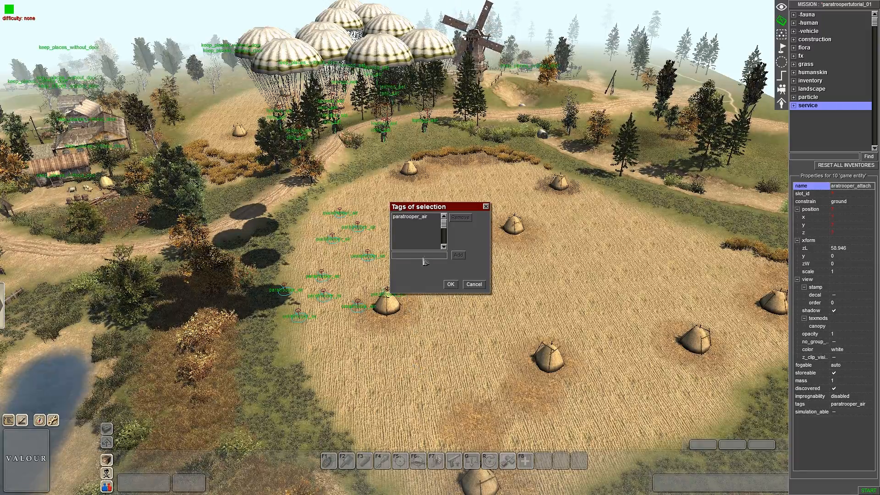
click(430, 217)
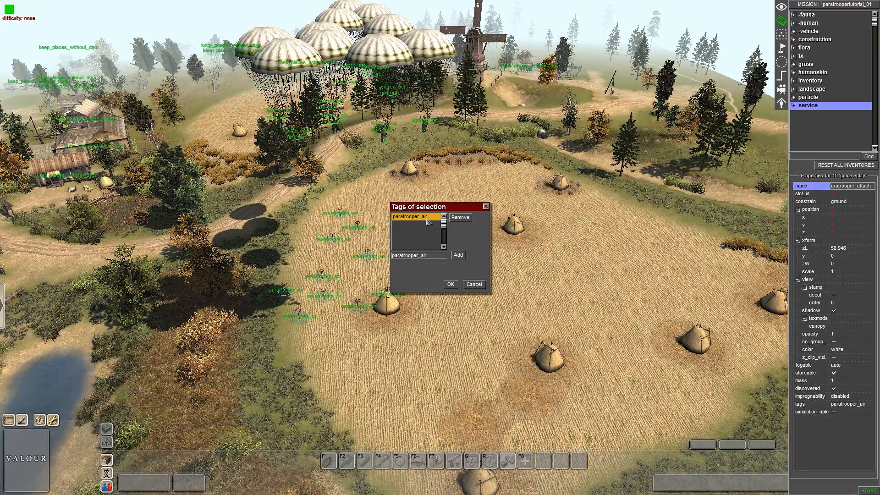
click(458, 255)
click(418, 256)
text(usa_para_)
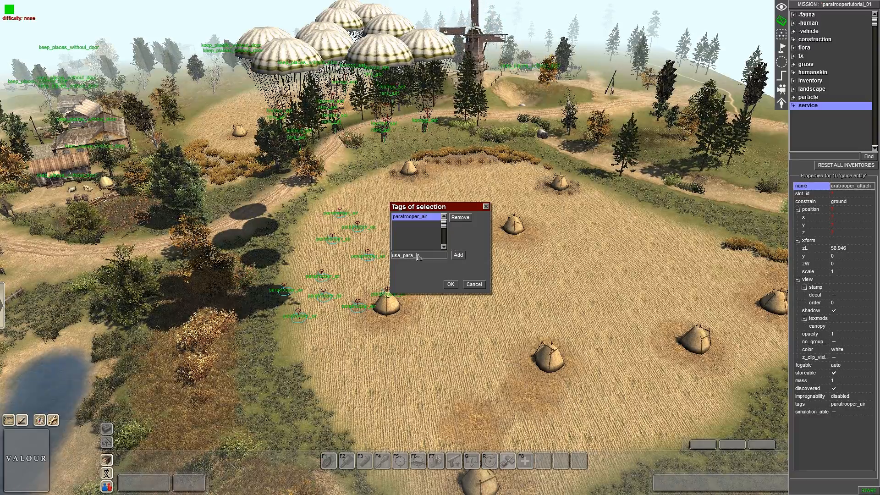
text(inf_02)
key(Return)
Add the tag hidden to the ten paratrooper_attach objects and apply the tag changes.
text(hi)
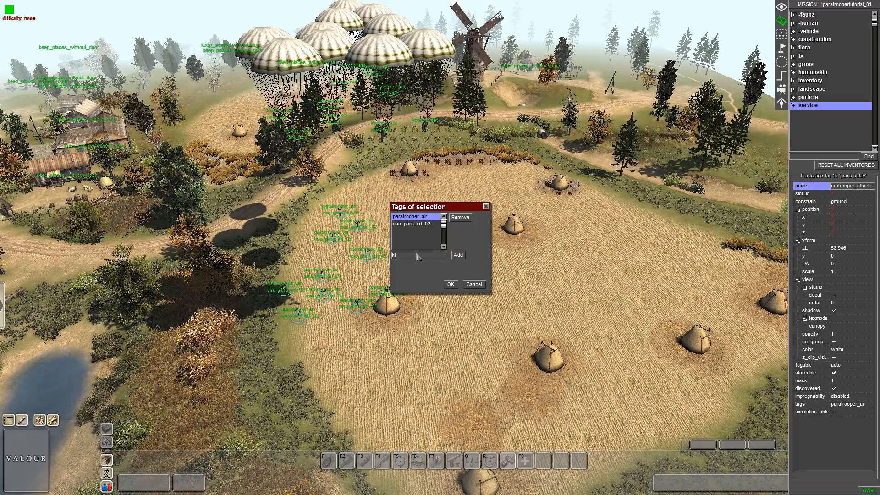
text(i)
key(BackSpace)
text(dden)
key(Return)
key(Return)
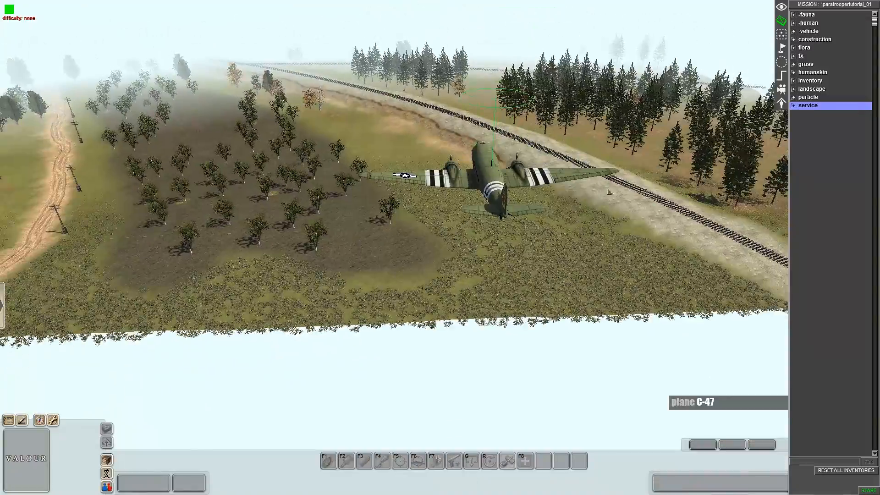
Check the tags assigned to the C-47 and close its tag list.
middle_drag(440, 184, 321, 204)
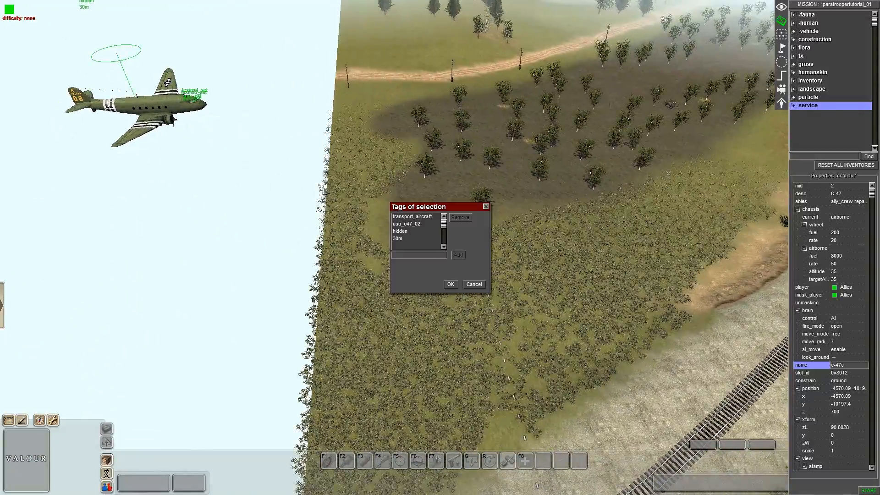
click(452, 285)
middle_drag(451, 285, 743, 98)
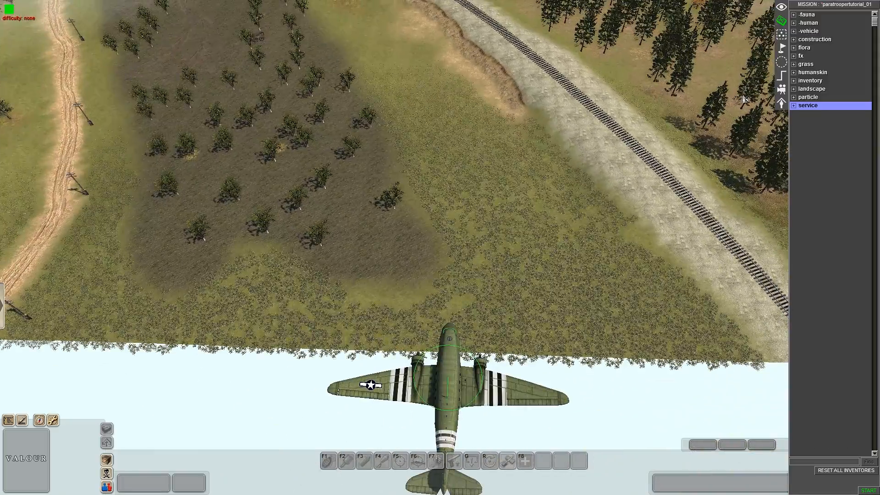
Add a chain of autolinked waypoints to the usa_planes group, running from below the C-47 over the haystack field and beyond the far map edge.
click(782, 48)
click(815, 32)
click(799, 95)
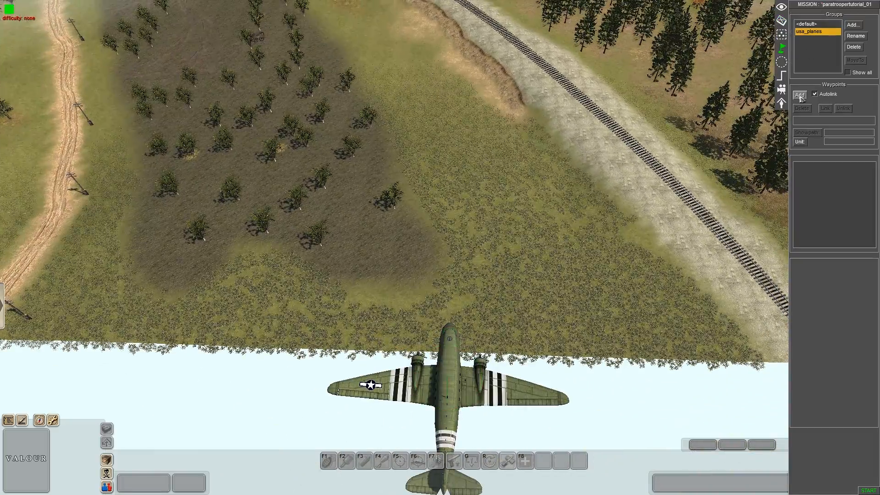
click(450, 401)
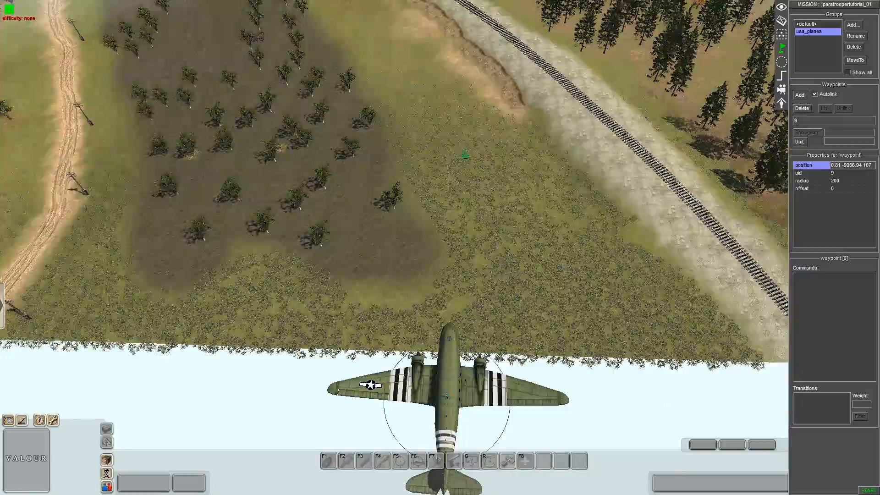
click(455, 6)
middle_drag(453, 160, 462, 116)
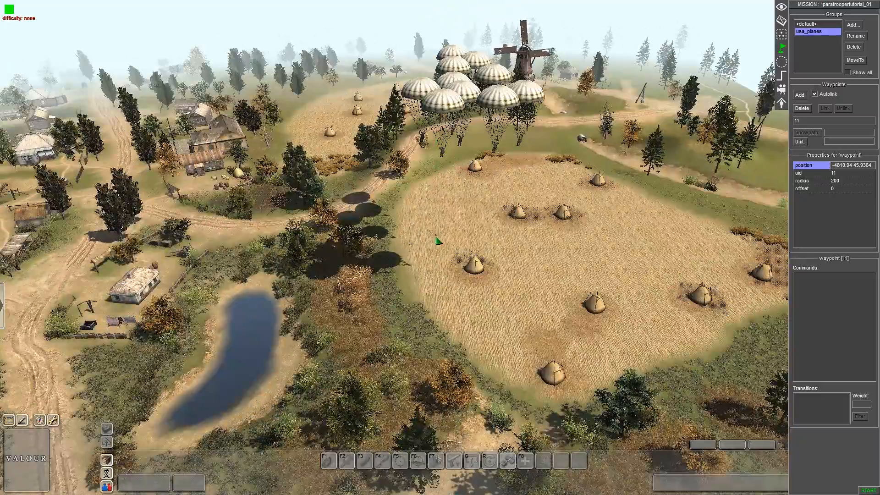
click(436, 234)
click(418, 178)
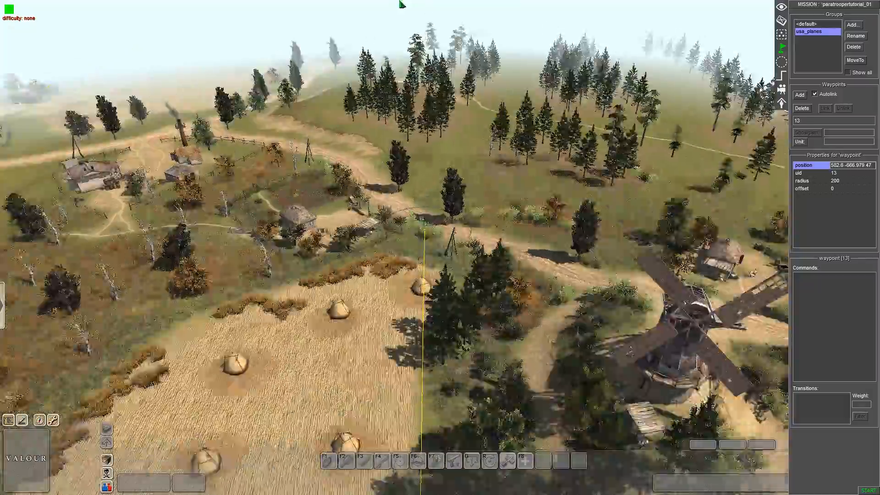
click(419, 186)
click(423, 192)
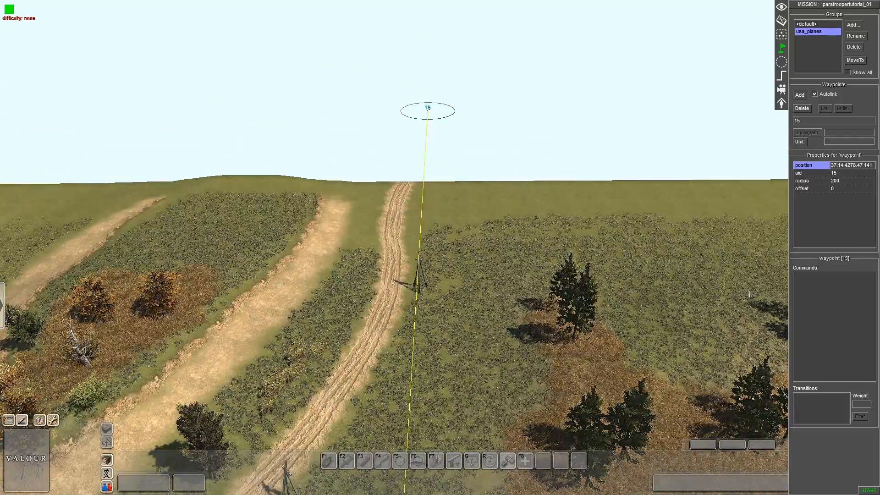
Add a delete command with the [W] selector to the last waypoint of the flight path.
right_click(807, 276)
click(816, 281)
click(408, 273)
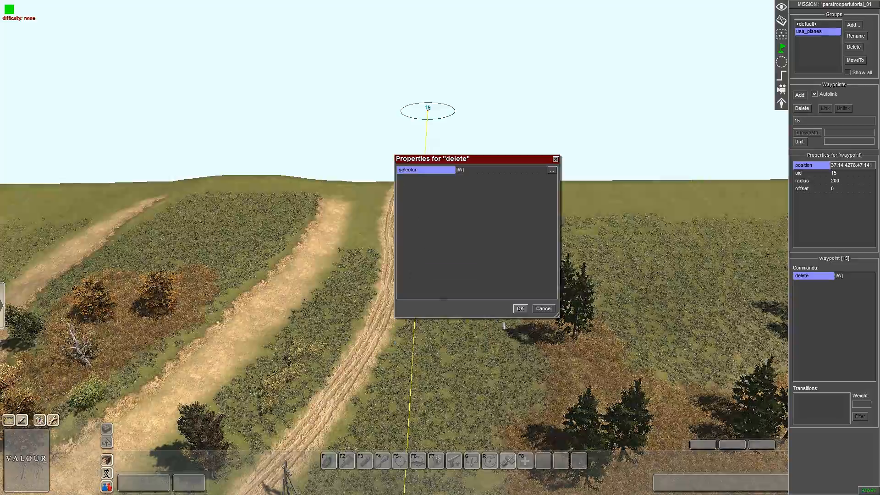
click(511, 316)
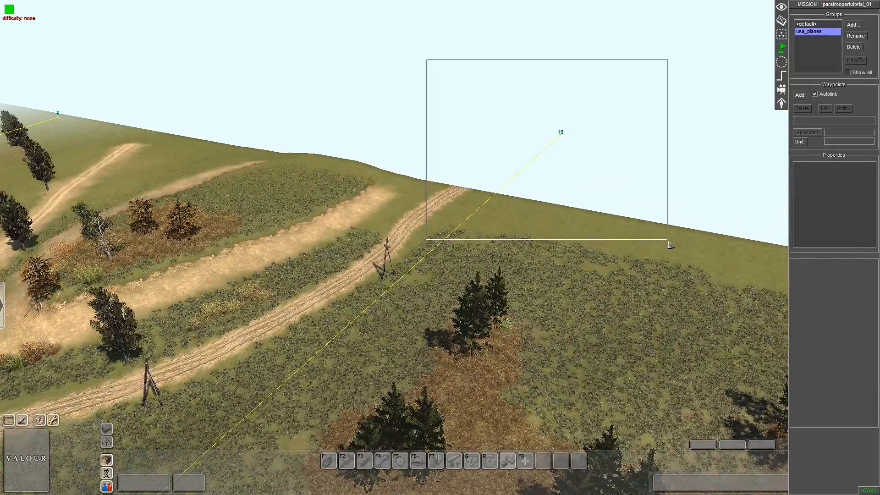
Move the last waypoint of the flight path farther out beyond the map edge.
drag(670, 244, 669, 241)
drag(454, 213, 447, 206)
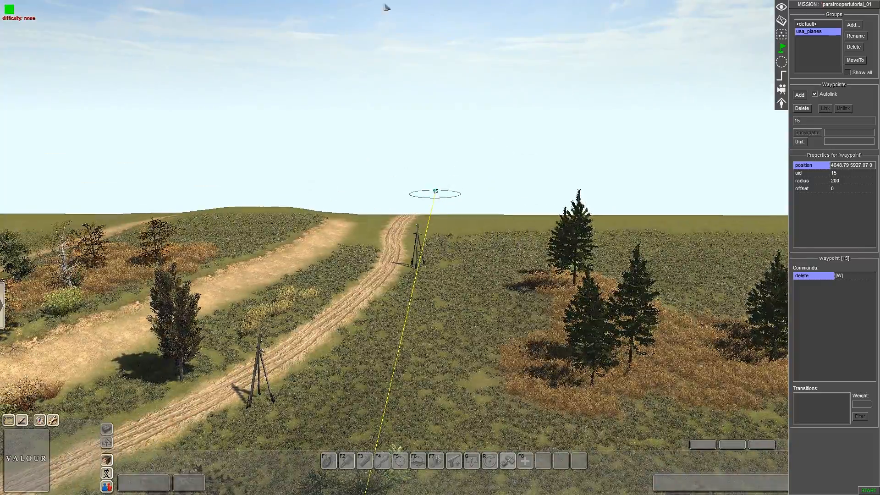
middle_drag(488, 199, 407, 291)
click(490, 305)
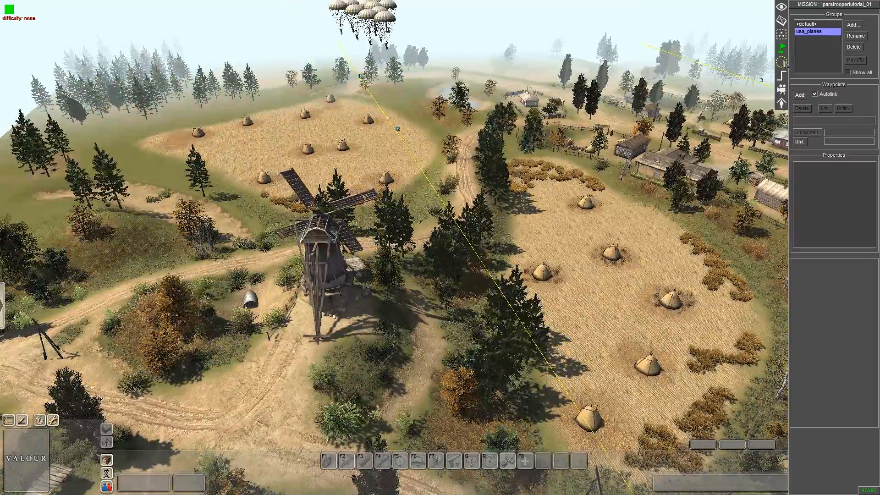
Create a polygon zone named drop_zone_02 on the haystack field near the pond.
click(782, 62)
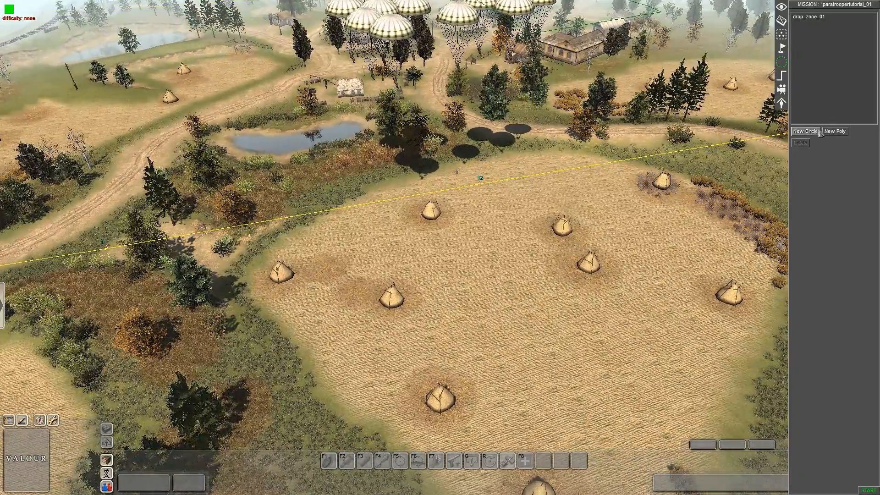
click(824, 132)
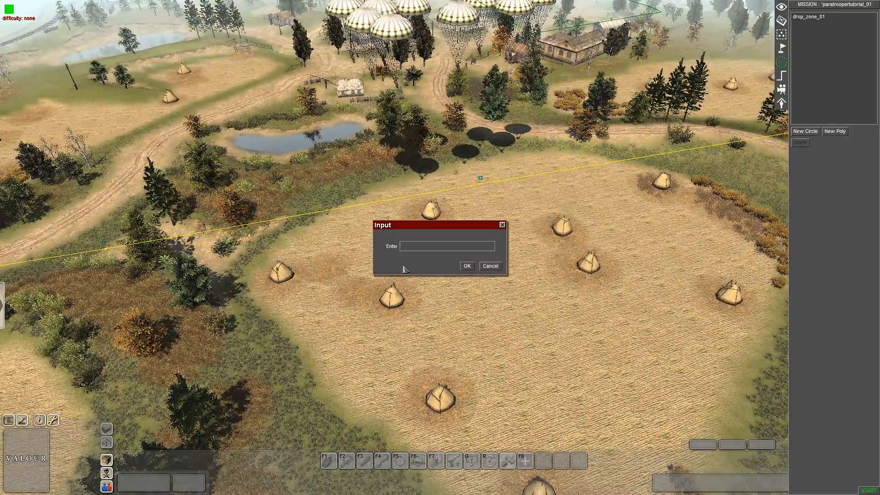
text(drop)
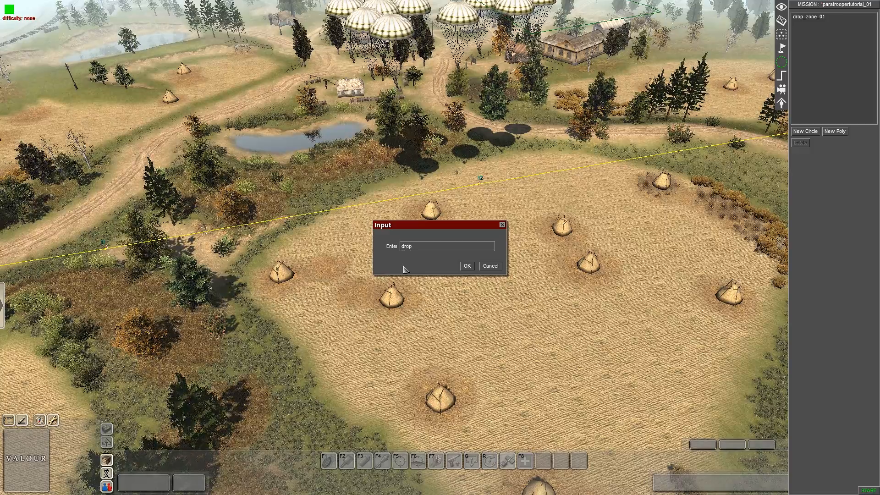
text(_zone_)
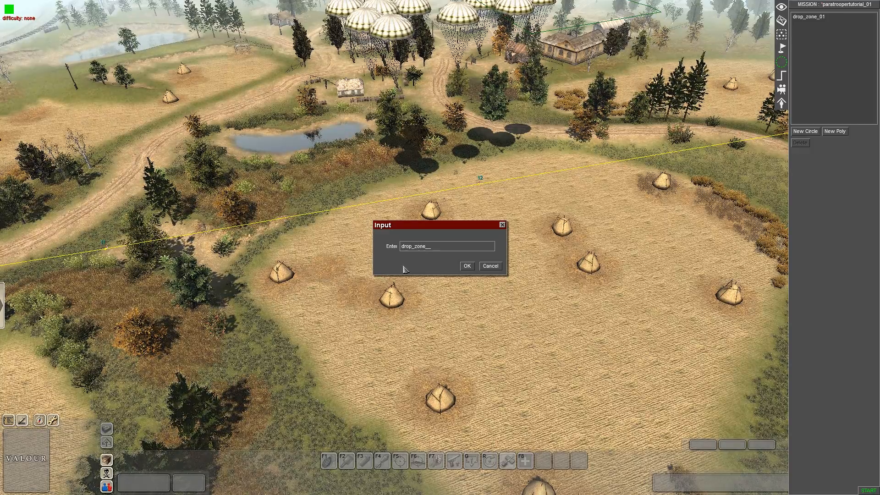
text(02)
key(Return)
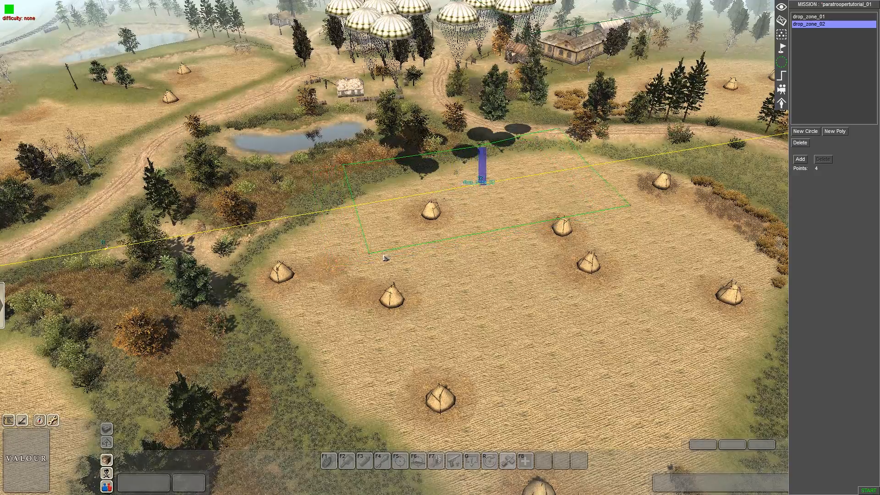
Enlarge drop_zone_02 by moving its four corners outward over the haystack field and toward the pond and farm buildings.
drag(371, 252, 424, 371)
mouse_move(632, 210)
mouse_down()
mouse_move(678, 265)
mouse_move(723, 291)
mouse_up()
drag(563, 131, 510, 68)
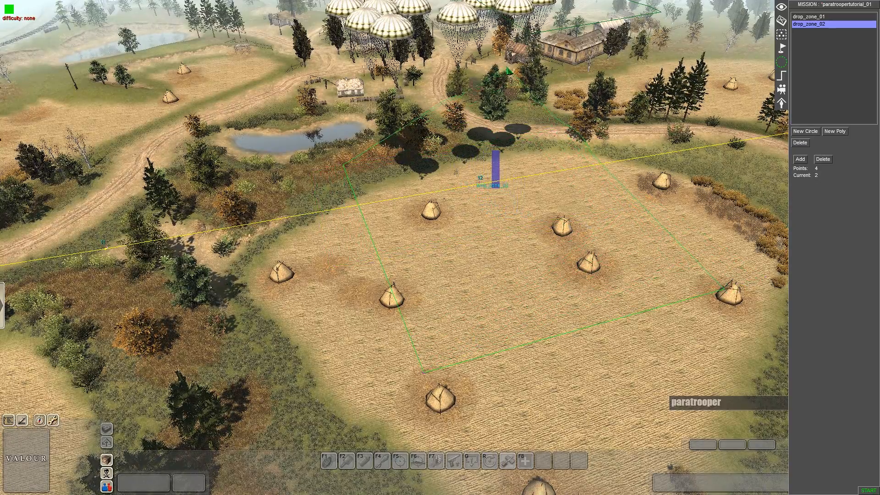
drag(343, 165, 317, 81)
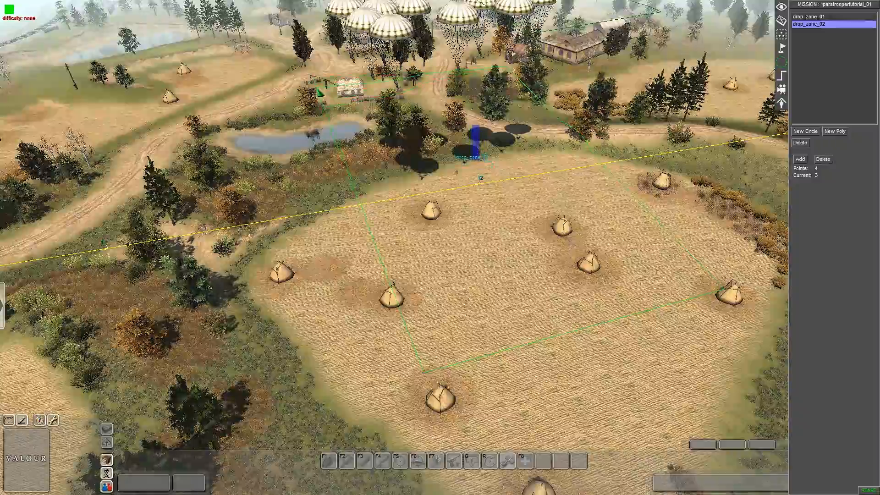
Check drop_zone_02 against the flight path and save the mission.
scroll(595, 429, down, 2)
middle_drag(595, 430, 735, 443)
key(Down)
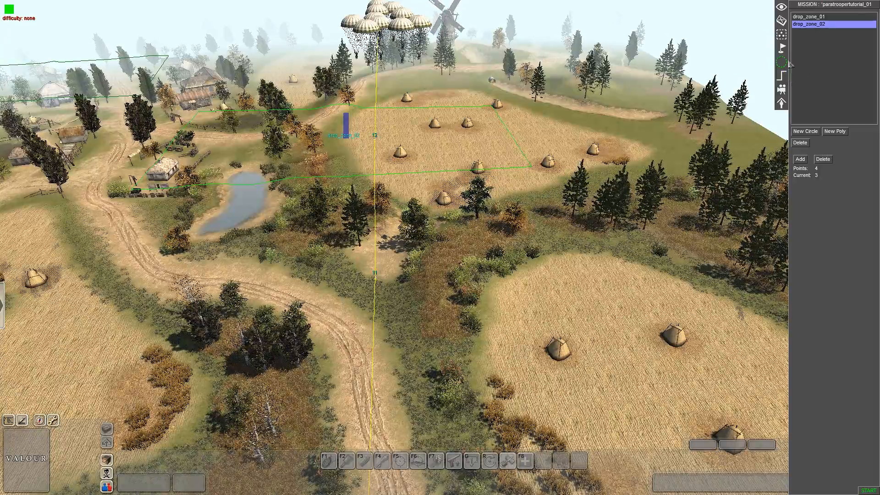
mouse_move(451, 2)
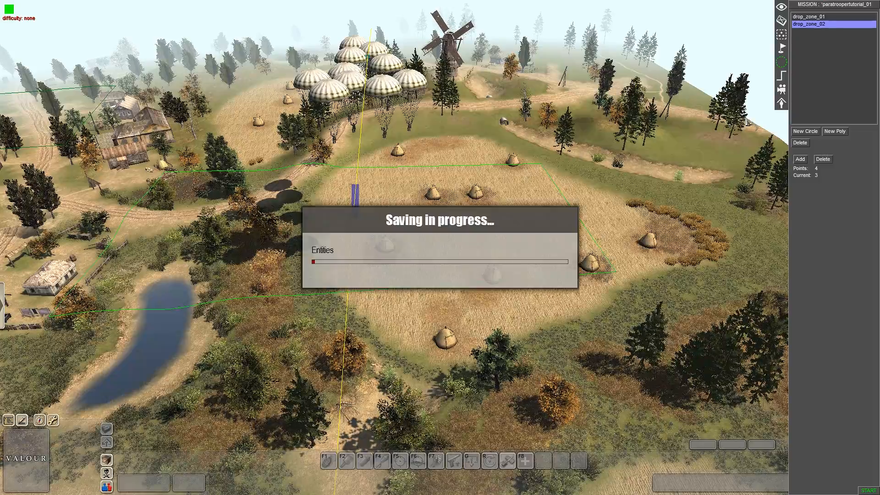
Add a new trigger named c47_02 to the planes group under americanside.
click(783, 75)
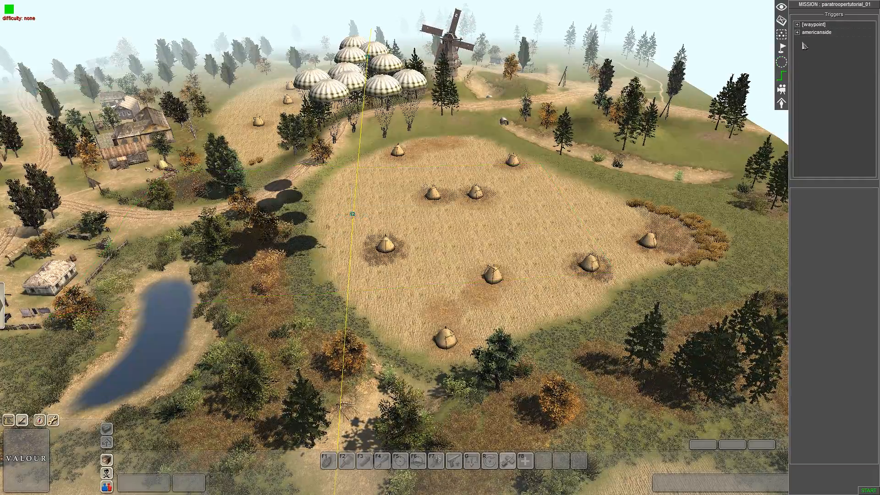
click(798, 32)
click(805, 48)
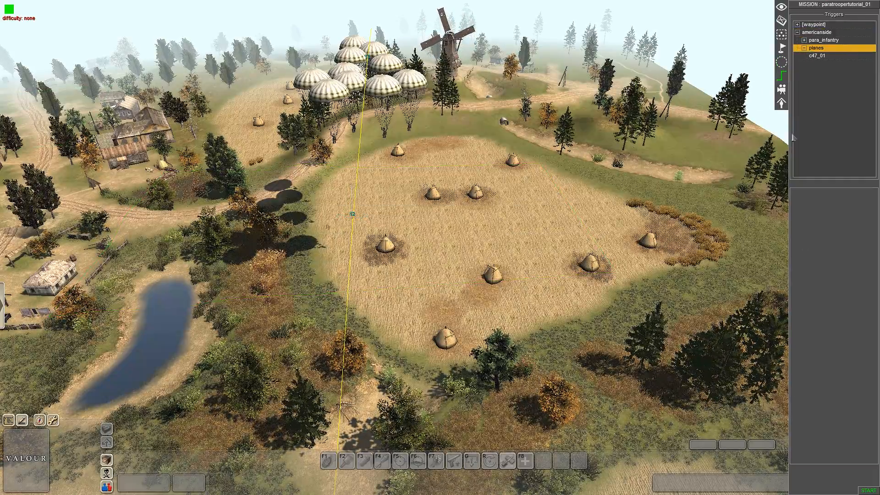
click(823, 55)
right_click(838, 56)
click(842, 58)
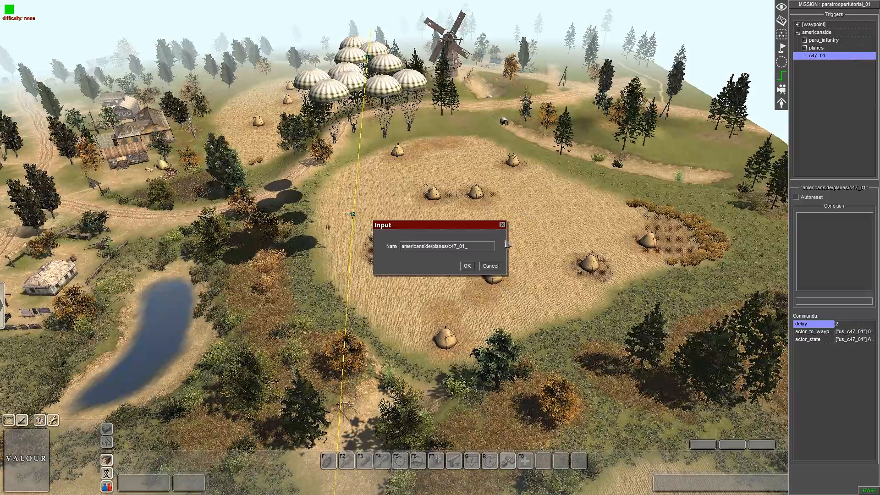
key(Return)
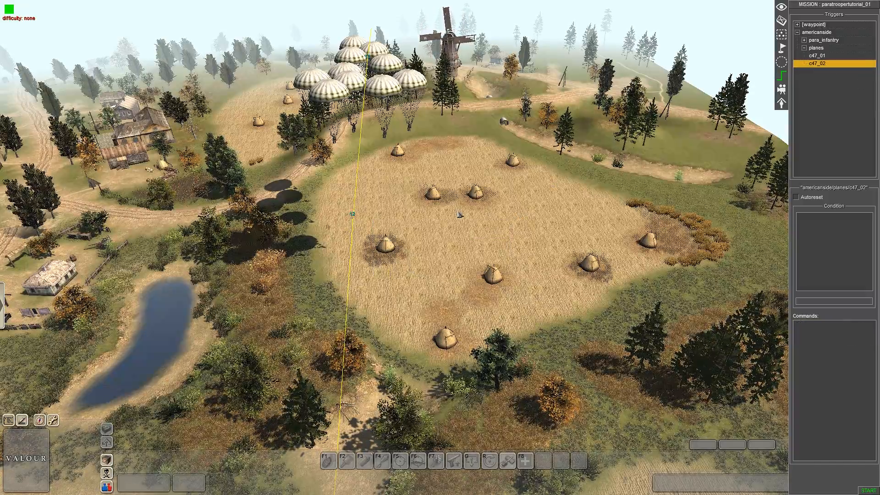
Add a delay command with a time of 2 to the c47_02 trigger.
right_click(825, 344)
click(831, 347)
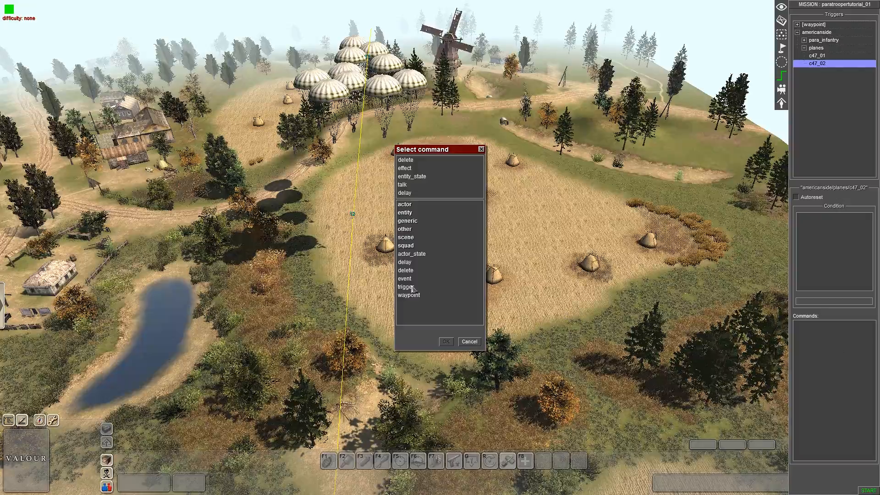
double_click(413, 262)
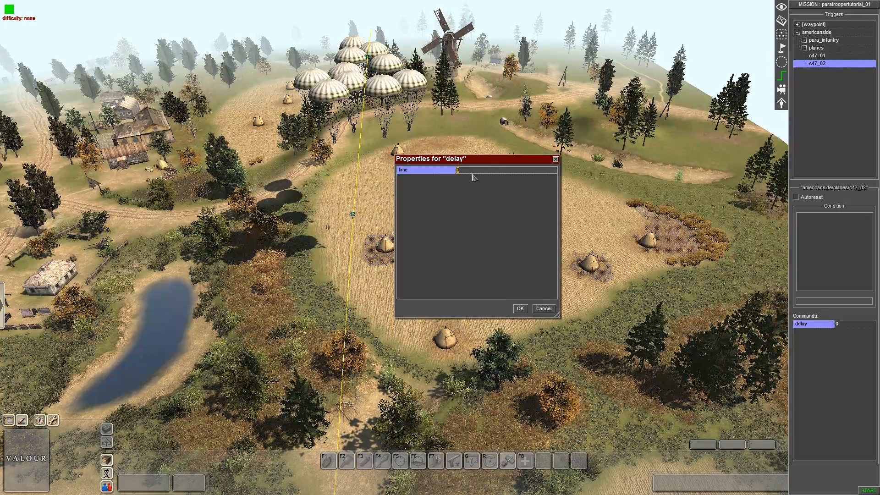
Add an actor_to_waypoint command after the delay in the c47_02 trigger, leaving its selector and waypoint empty.
right_click(816, 344)
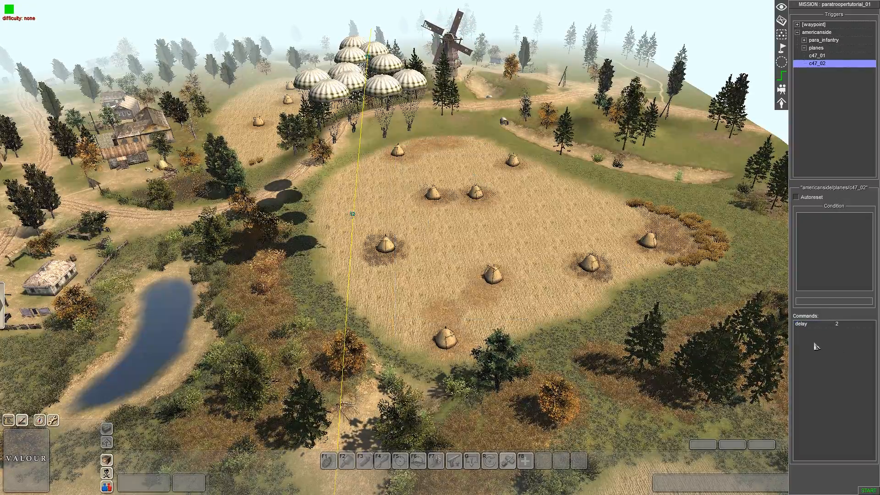
click(823, 347)
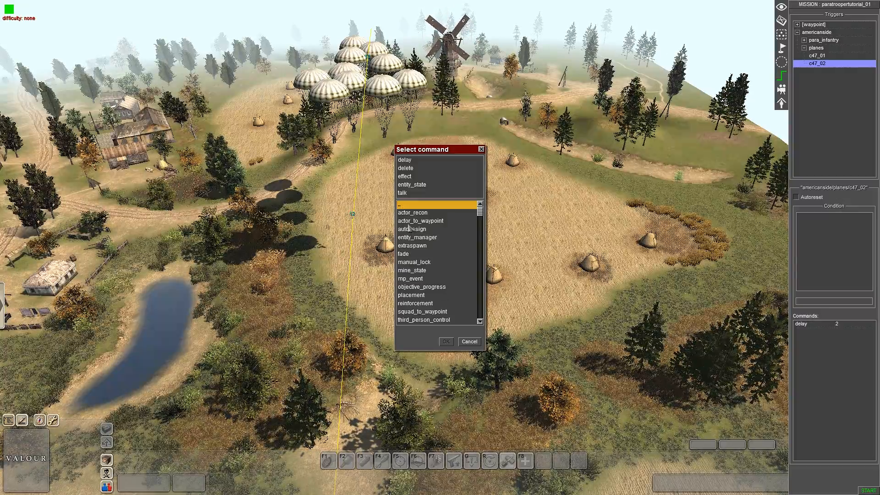
double_click(426, 221)
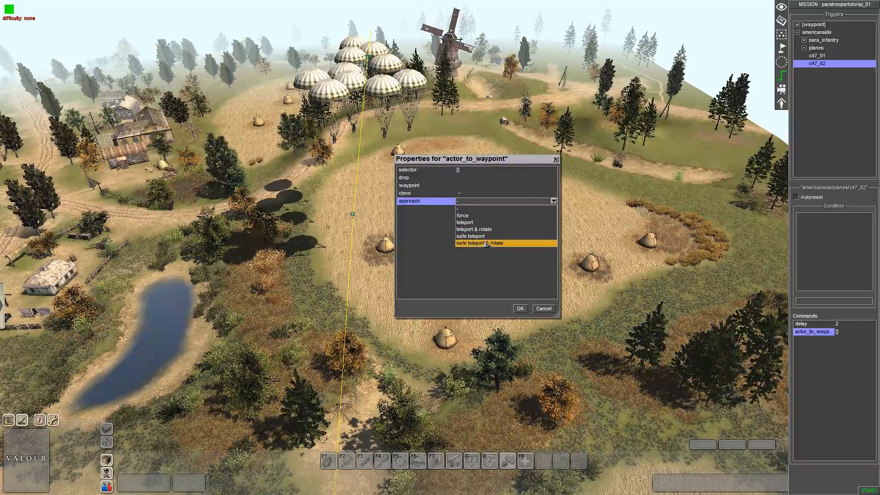
key(Down)
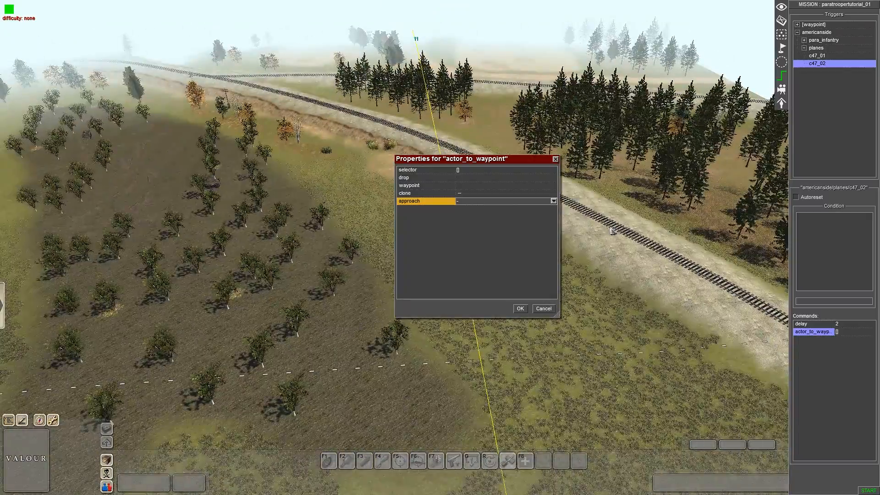
click(521, 309)
Examine the start of the flight path near the C-47 to identify the number of its first waypoint.
scroll(516, 334, down, 5)
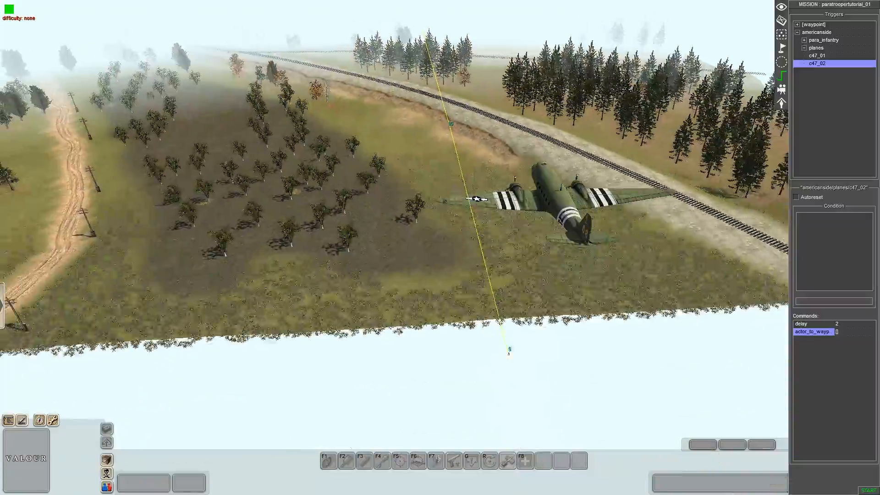
middle_drag(509, 352, 658, 321)
drag(493, 161, 654, 294)
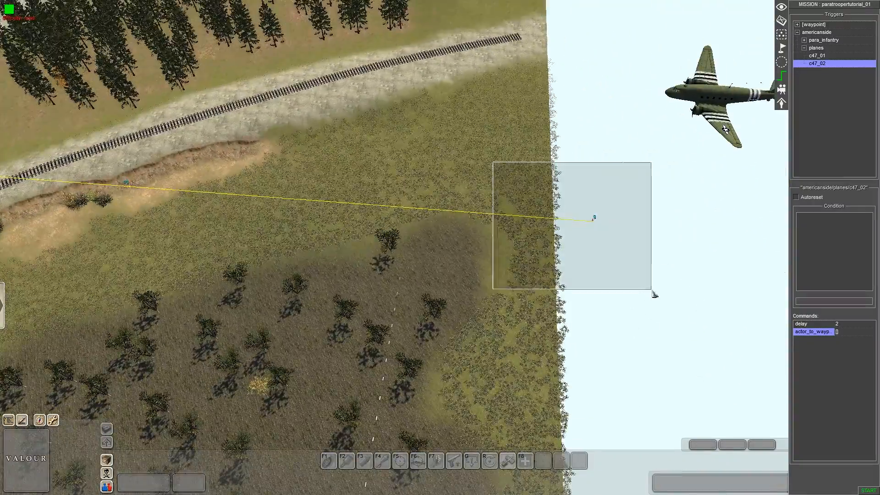
middle_drag(653, 293, 309, 124)
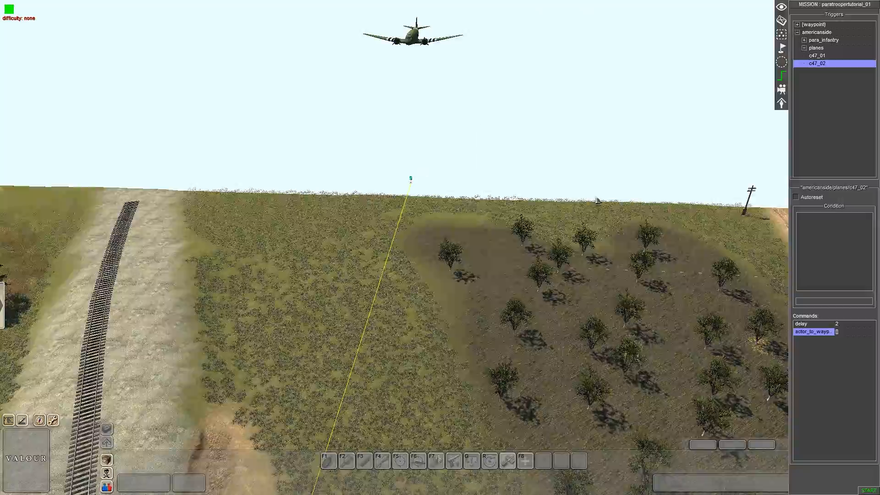
middle_drag(598, 201, 567, 159)
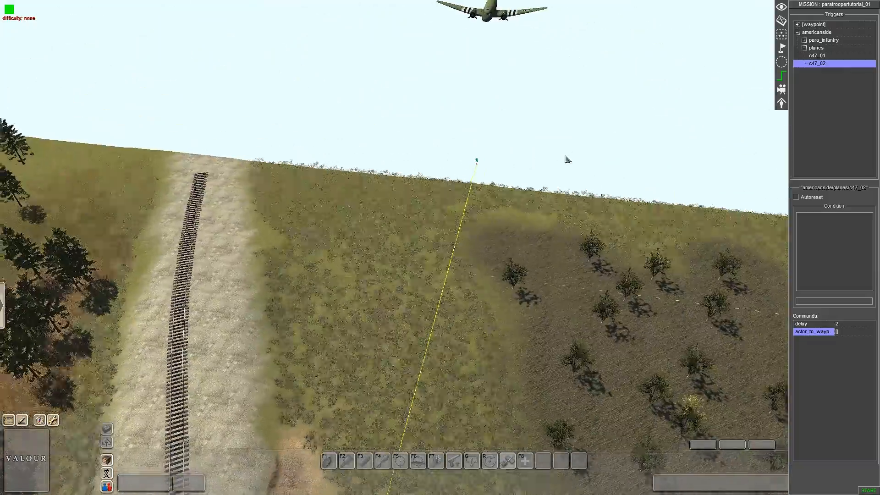
middle_drag(450, 181, 334, 197)
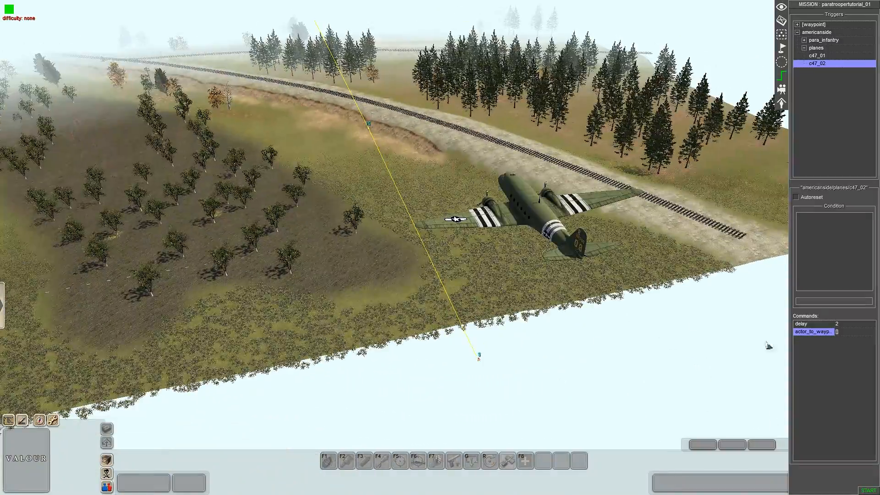
Configure the c47_02 trigger's actor_to_waypoint command with waypoint 9, clone enabled and the usa_c47_02 tag as its selector.
double_click(813, 331)
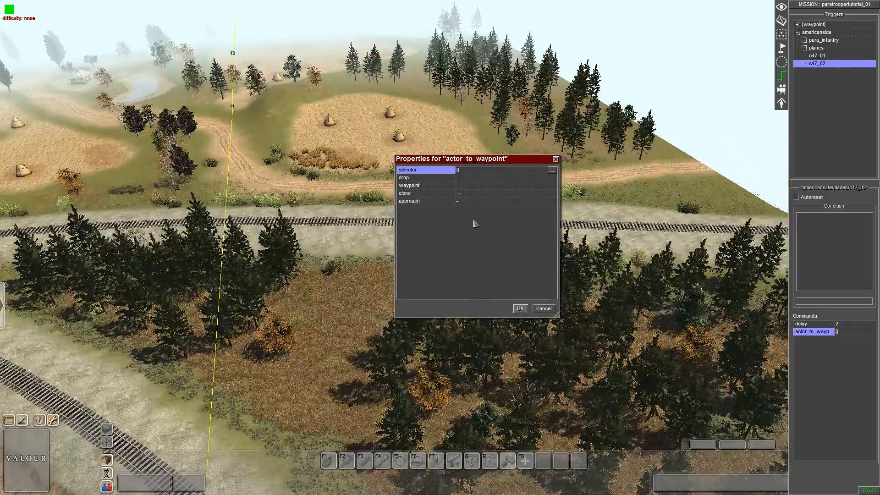
click(466, 194)
click(468, 189)
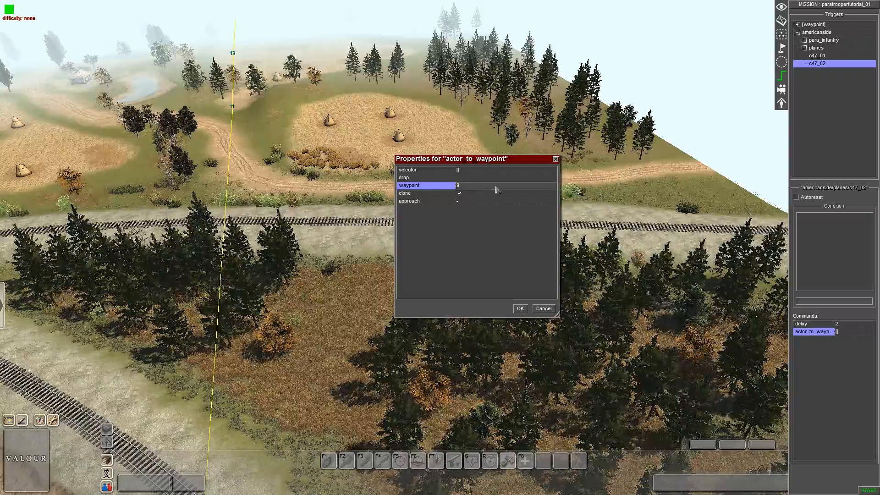
click(482, 171)
click(473, 203)
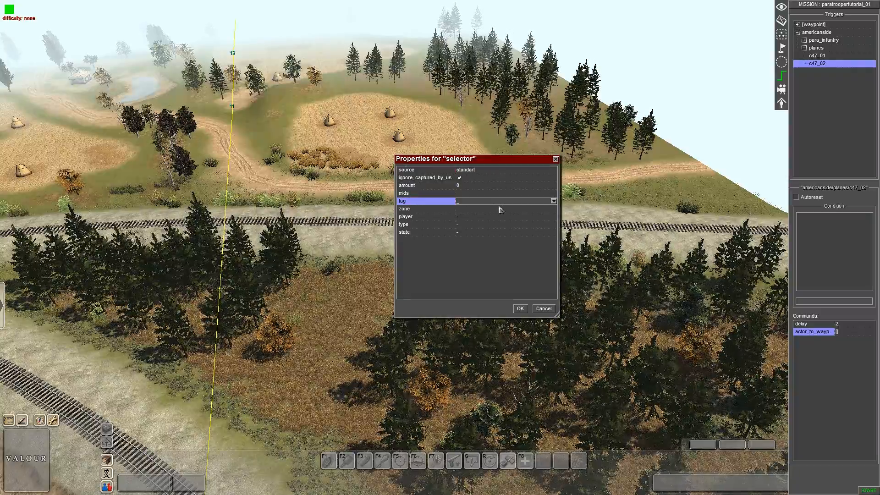
click(499, 203)
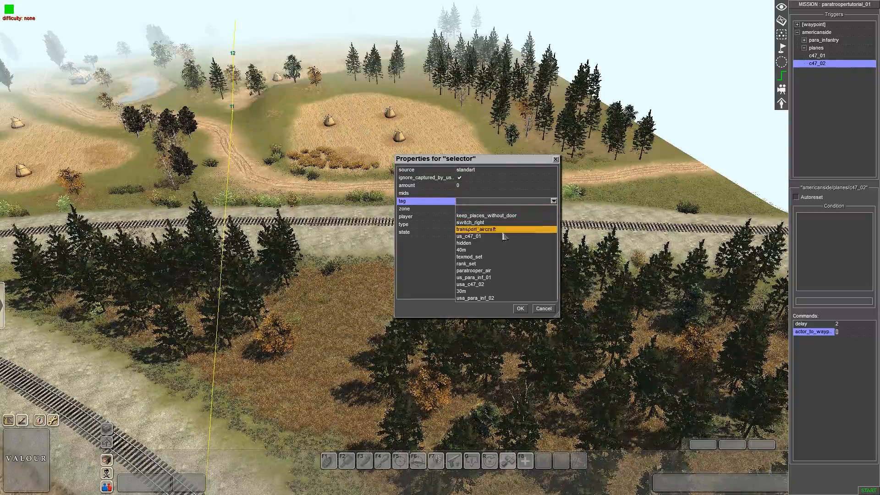
click(521, 309)
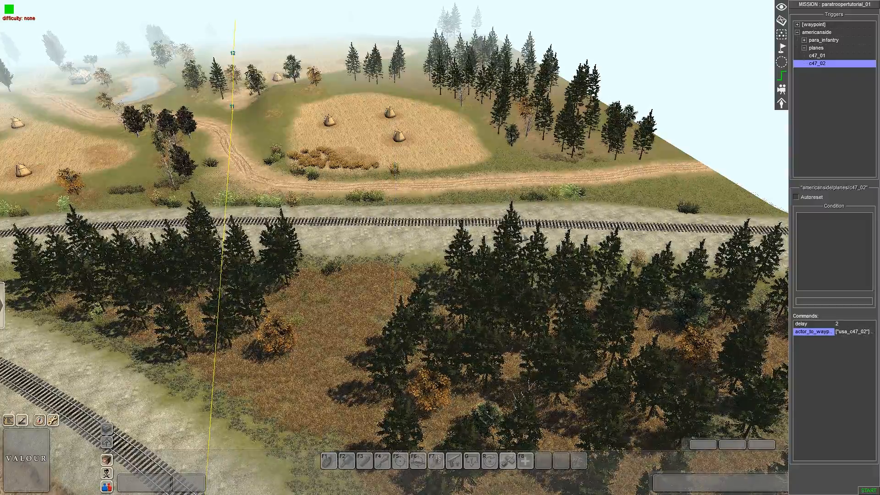
Add an air_state command to the c47_02 trigger with an altitude of 35.
middle_drag(423, 168, 349, 174)
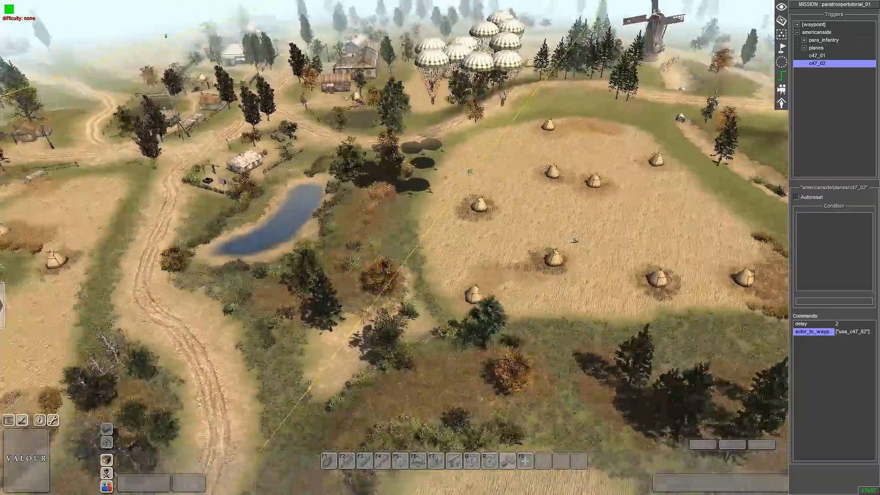
middle_drag(575, 240, 366, 232)
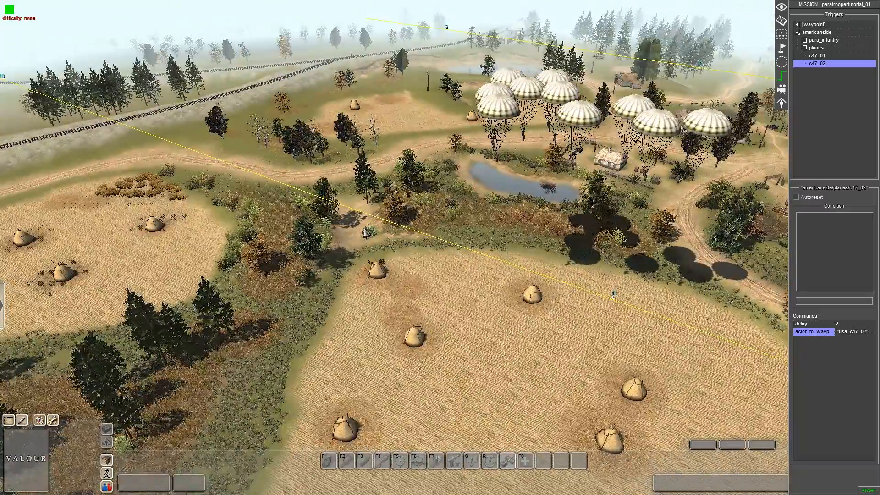
right_click(815, 353)
click(825, 356)
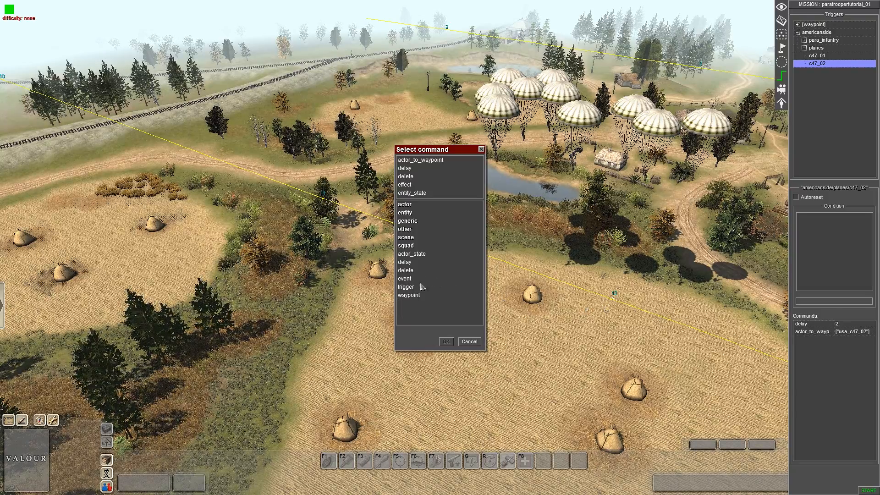
double_click(409, 206)
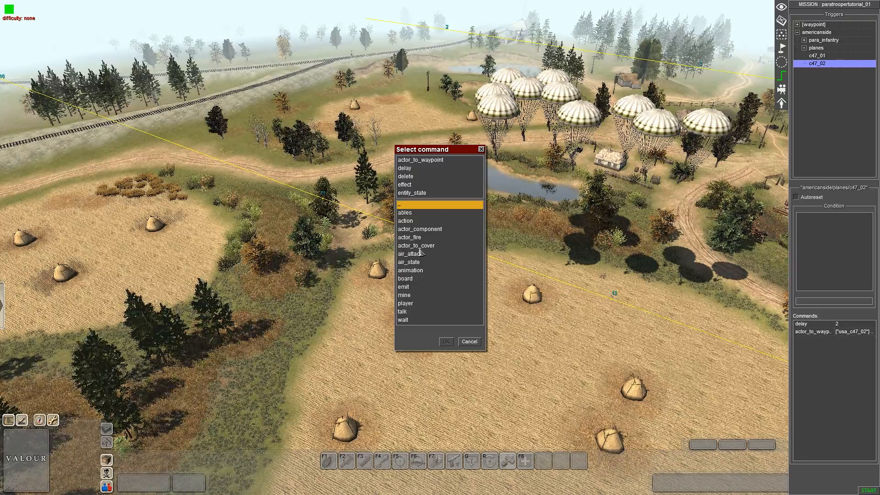
double_click(409, 262)
click(463, 194)
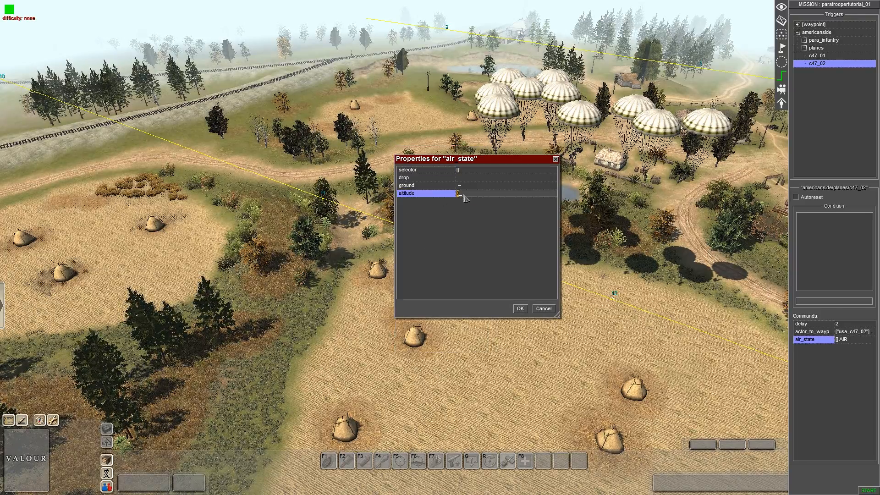
key(Return)
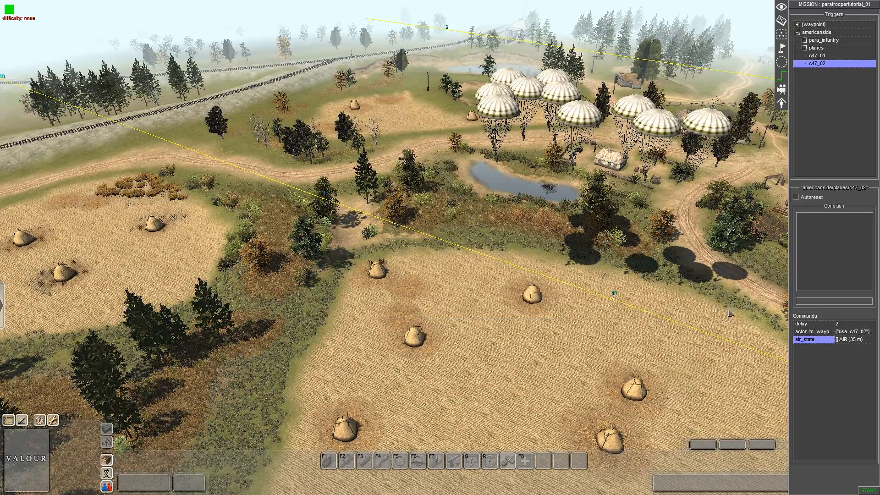
Set the air_state command's selector to the usa_c47_02 tag.
click(467, 172)
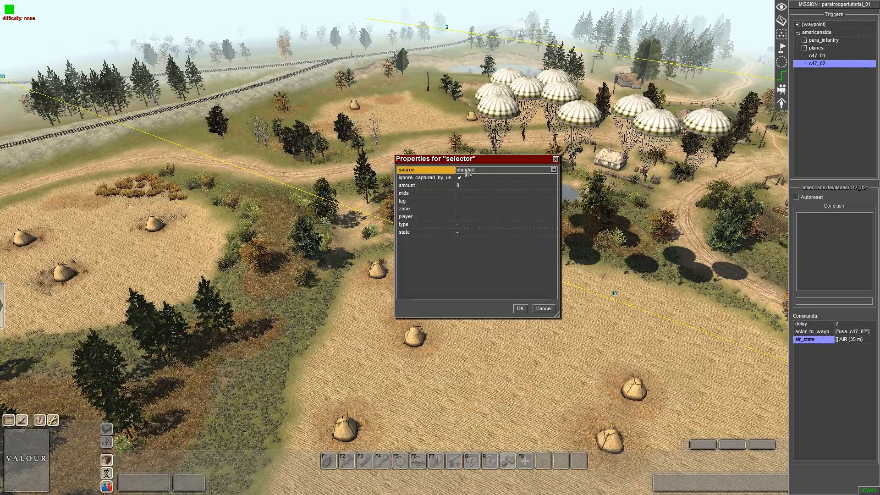
click(554, 201)
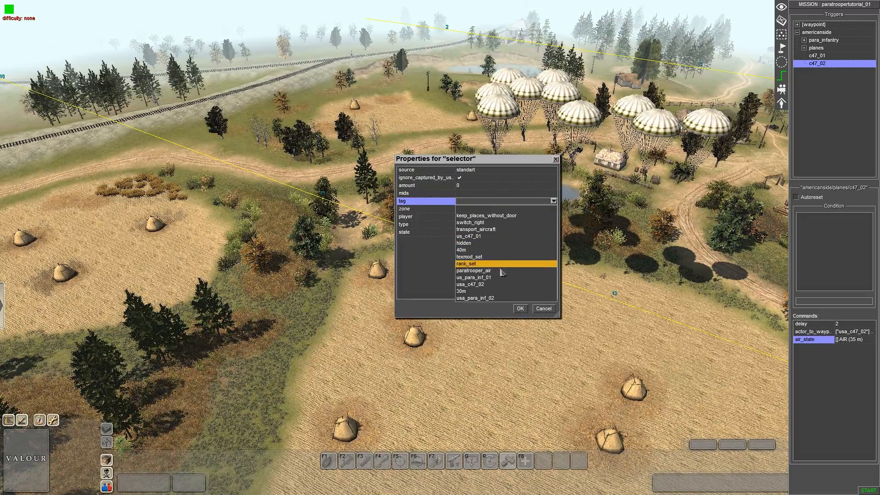
click(471, 284)
click(520, 308)
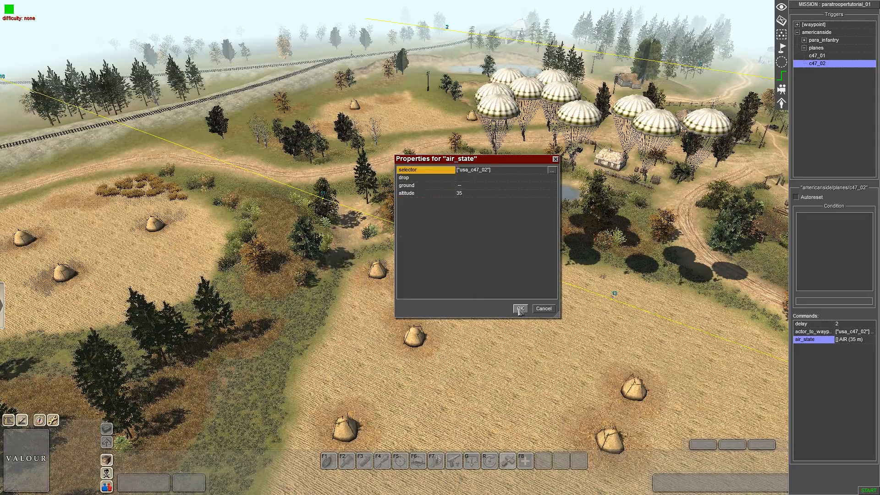
click(521, 309)
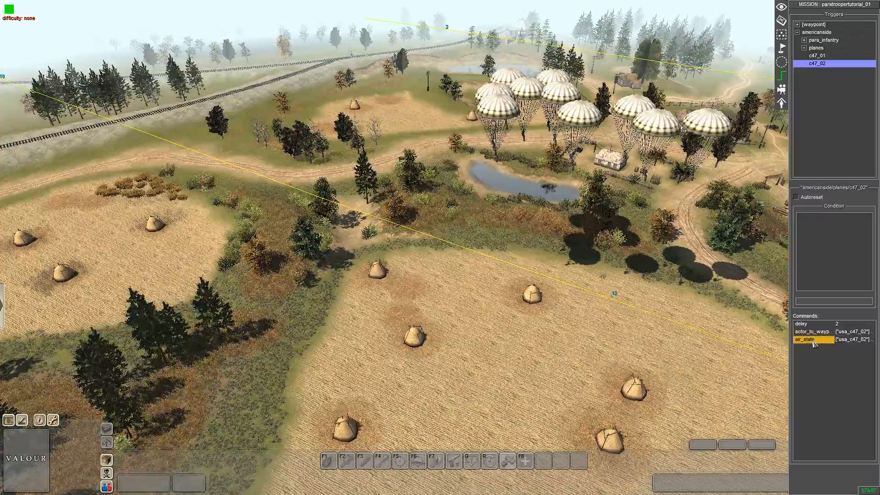
Move the air_state command directly above actor_to_waypoint in the c47_02 trigger.
middle_drag(577, 263, 455, 277)
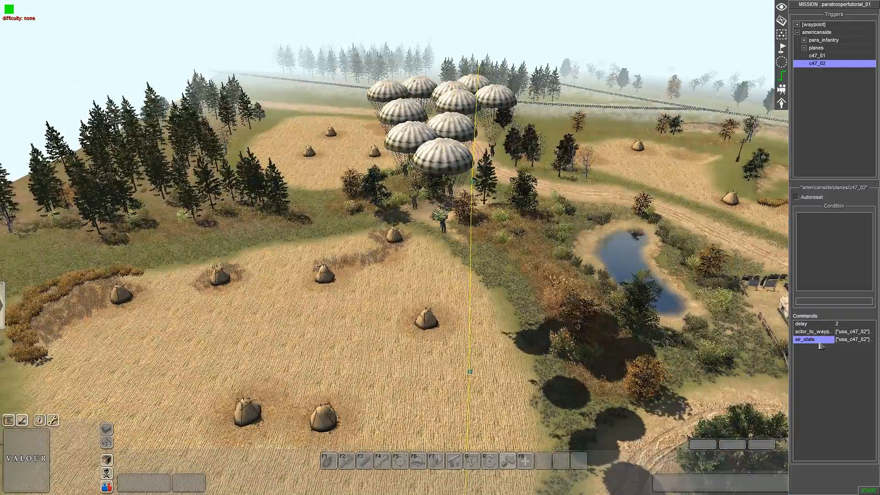
key(ctrl+Up)
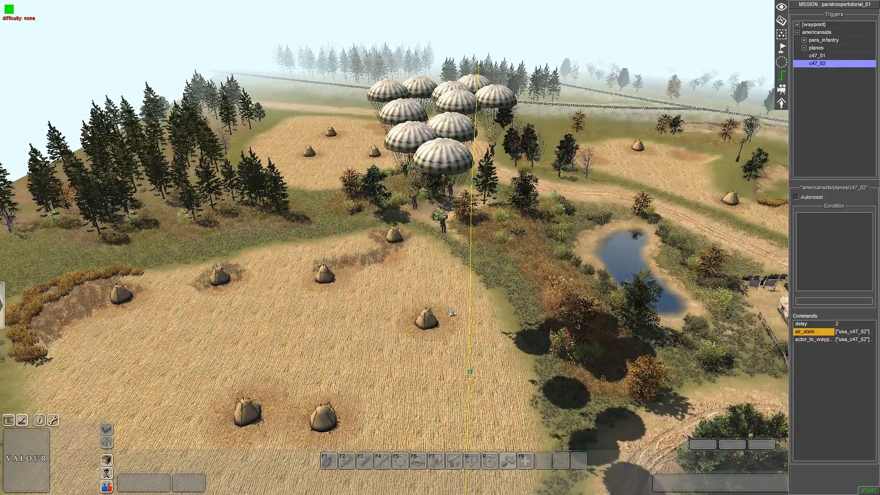
middle_drag(452, 313, 457, 284)
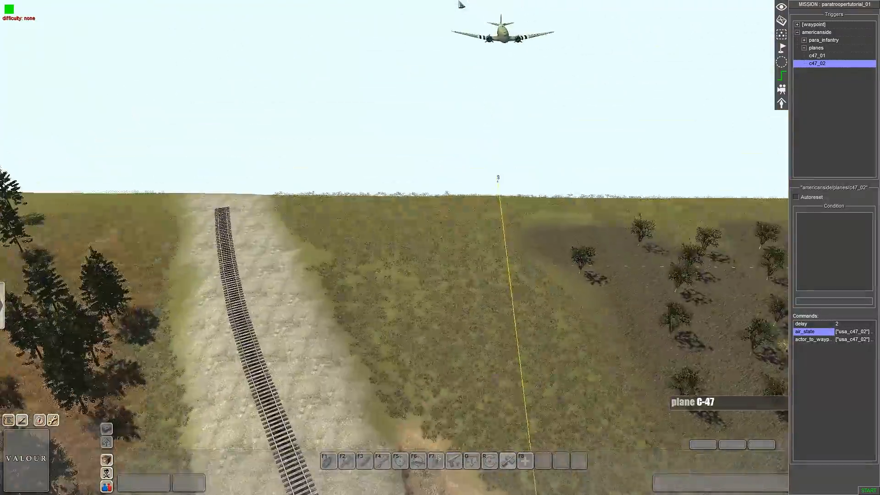
middle_drag(406, 91, 347, 254)
key(ctrl+s)
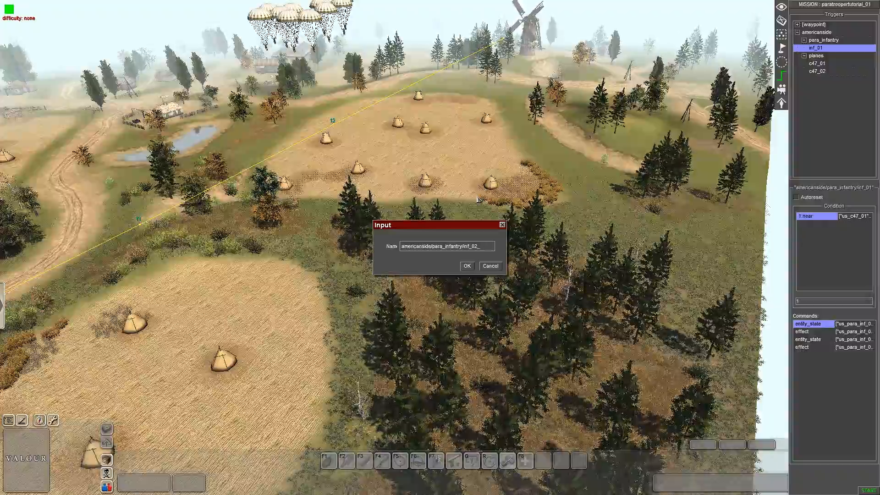
Add a trigger named inf_02 to the para_infantry group under americanside and give it a near condition.
key(Return)
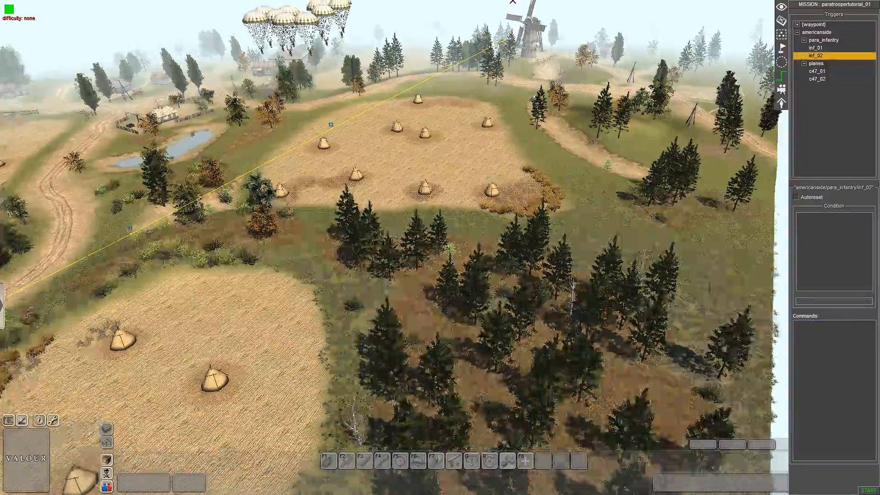
middle_drag(635, 250, 293, 239)
click(824, 59)
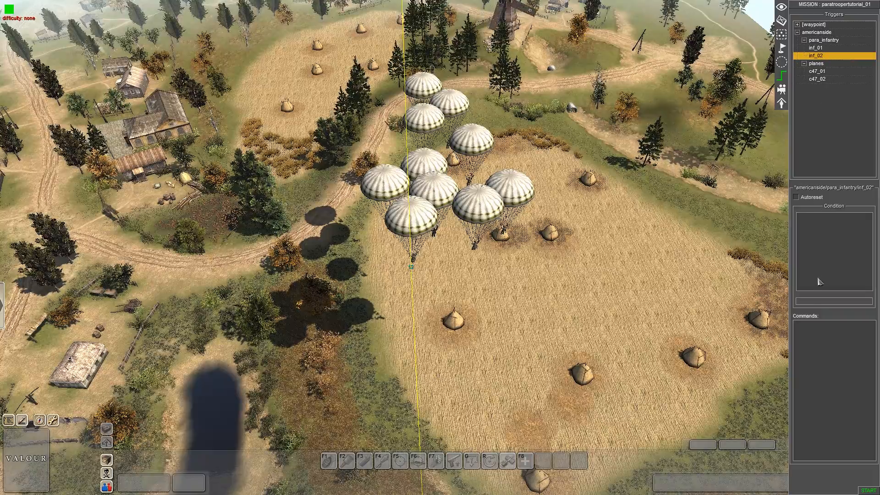
right_click(832, 235)
click(836, 237)
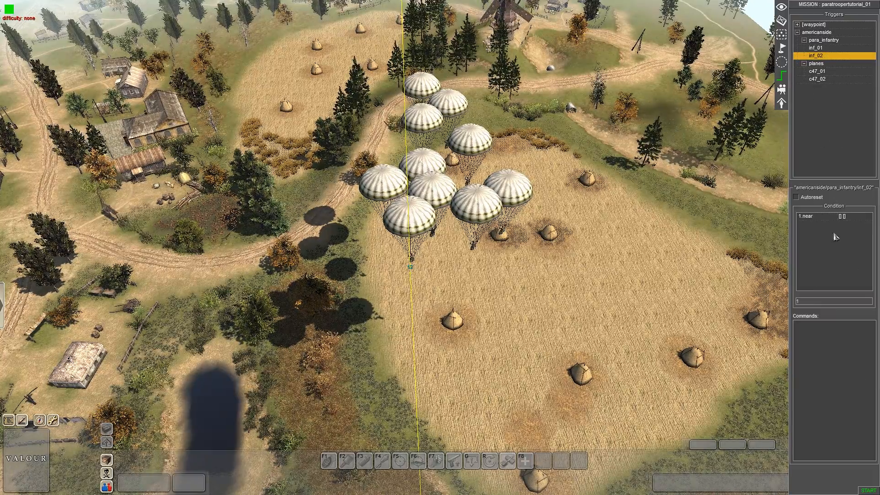
Set the units selector of inf_02's near condition to the usa_c47_02 tag.
double_click(820, 217)
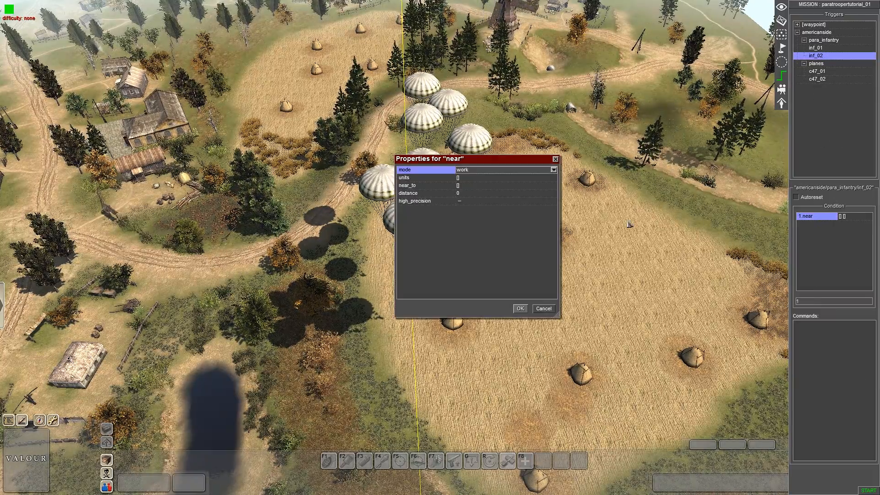
double_click(464, 181)
click(503, 201)
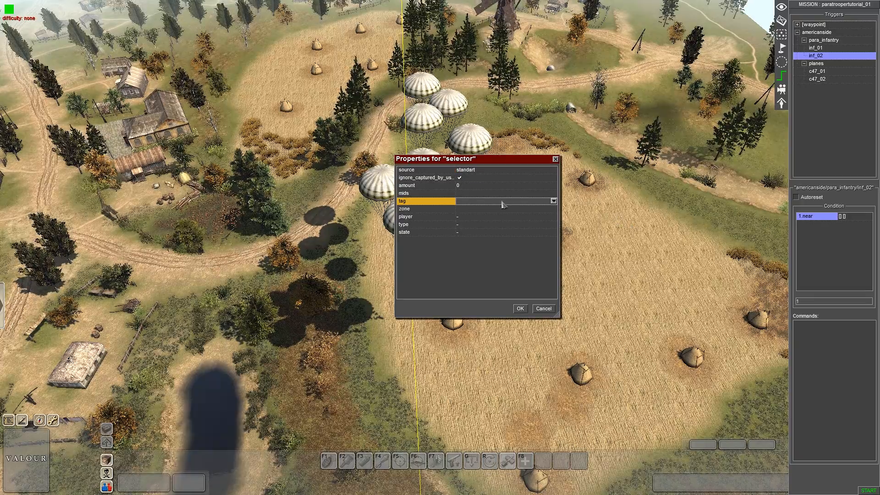
click(554, 200)
click(485, 285)
click(520, 308)
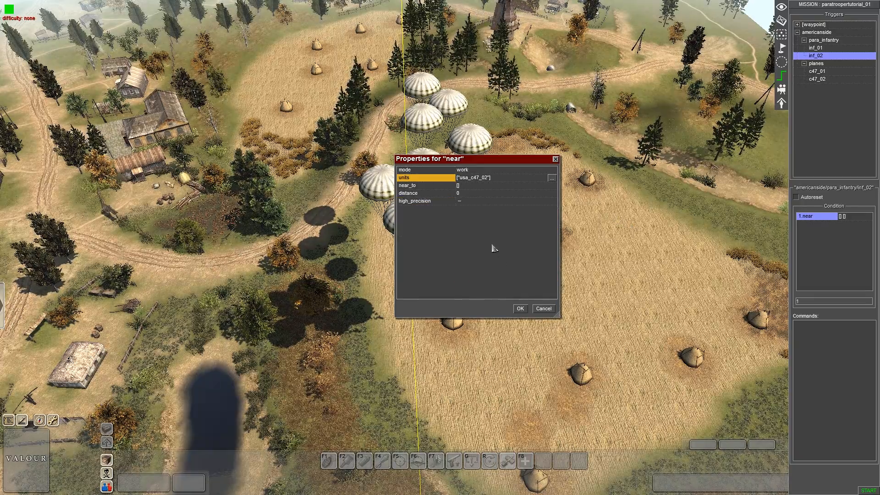
Set the near_to selector of inf_02's near condition to the drop_zone_02 zone and accept the condition.
double_click(461, 185)
click(471, 209)
click(473, 210)
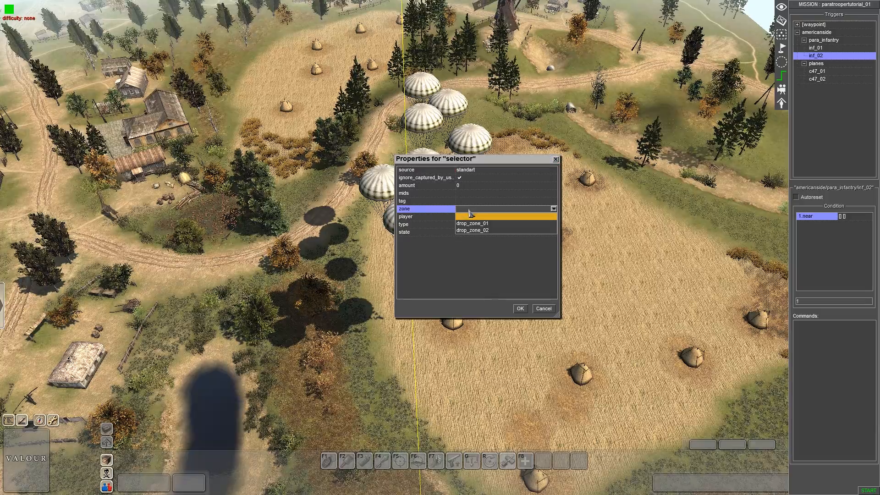
click(472, 230)
click(521, 308)
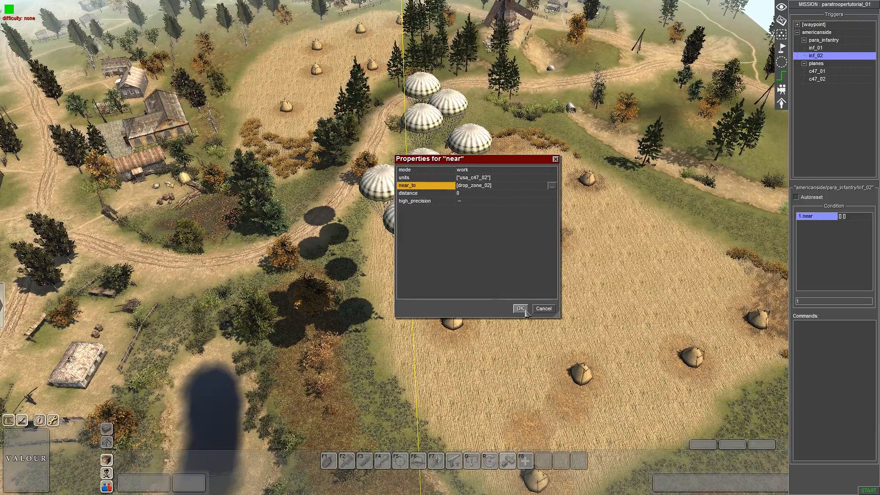
click(467, 203)
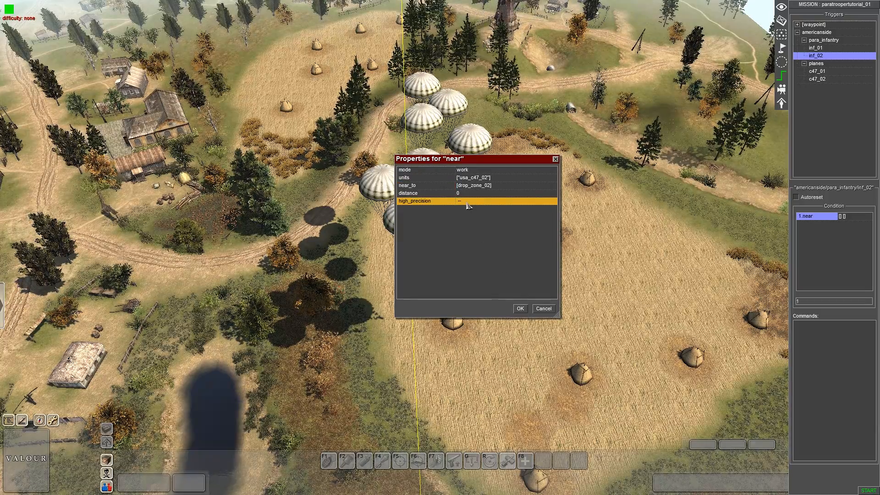
click(520, 309)
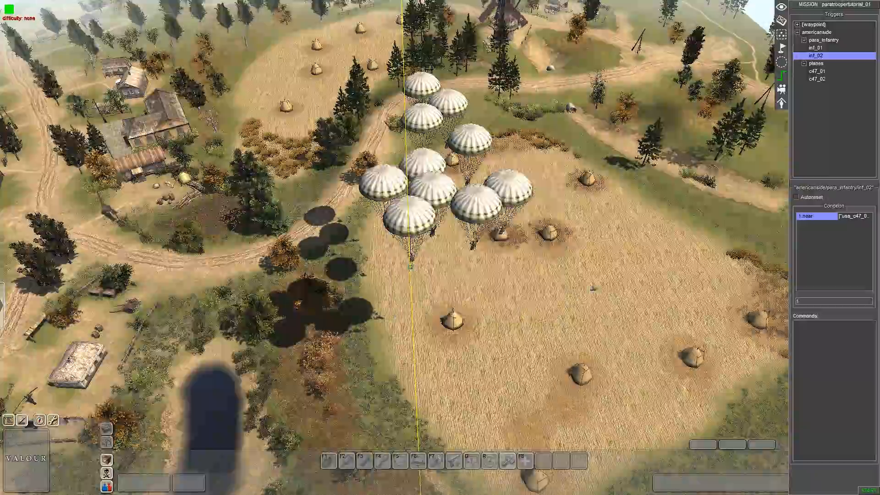
Examine the outlines of drop_zone_01 and drop_zone_02 in relation to the flight paths and paratroopers.
middle_drag(593, 289, 468, 221)
middle_drag(468, 1, 684, 252)
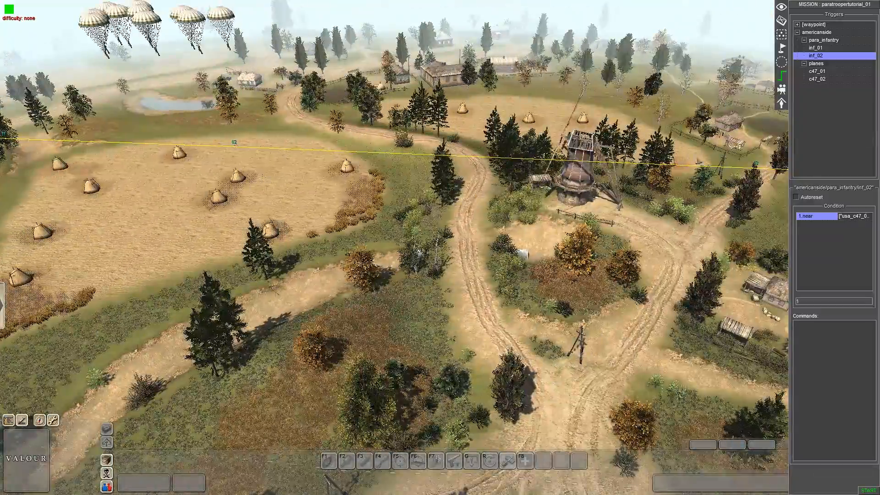
click(782, 63)
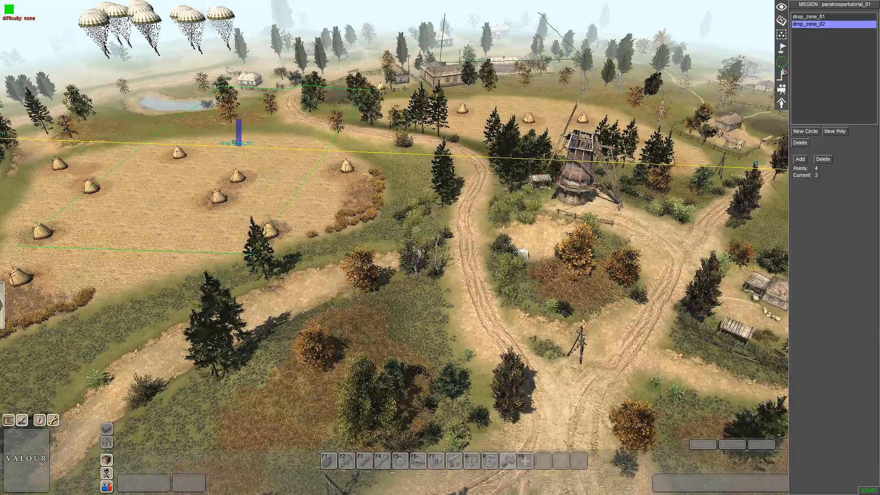
click(813, 17)
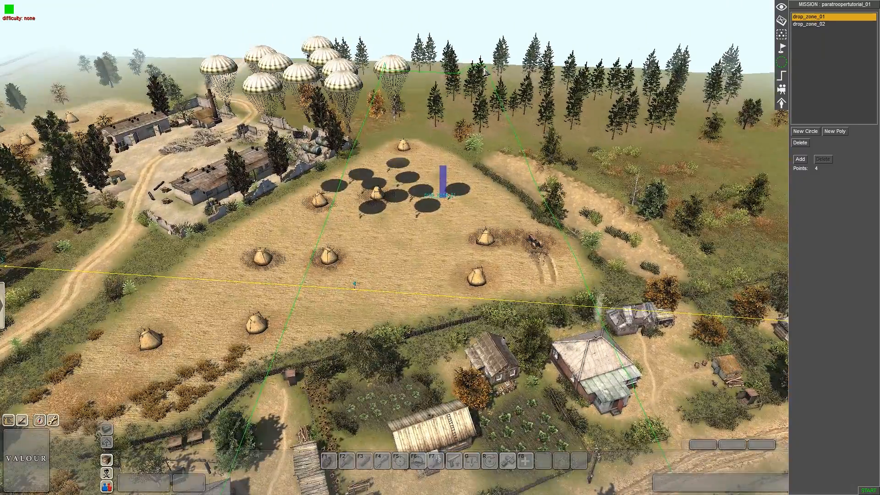
click(484, 70)
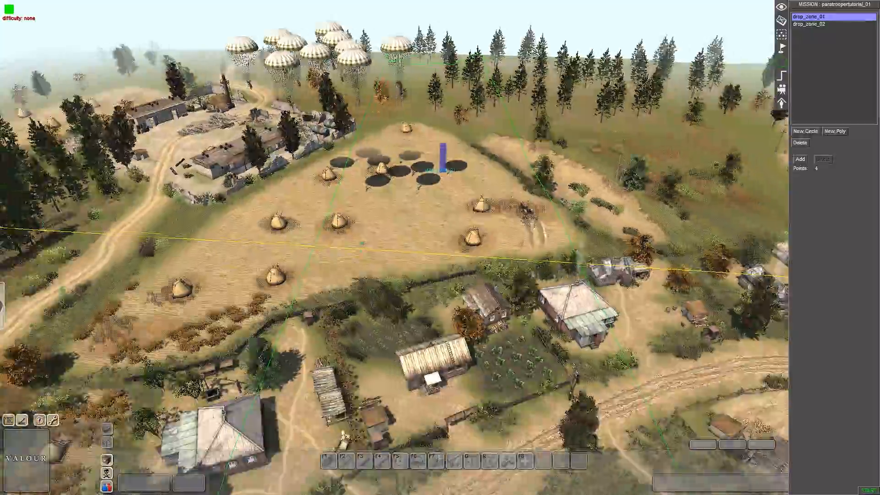
middle_drag(596, 260, 490, 260)
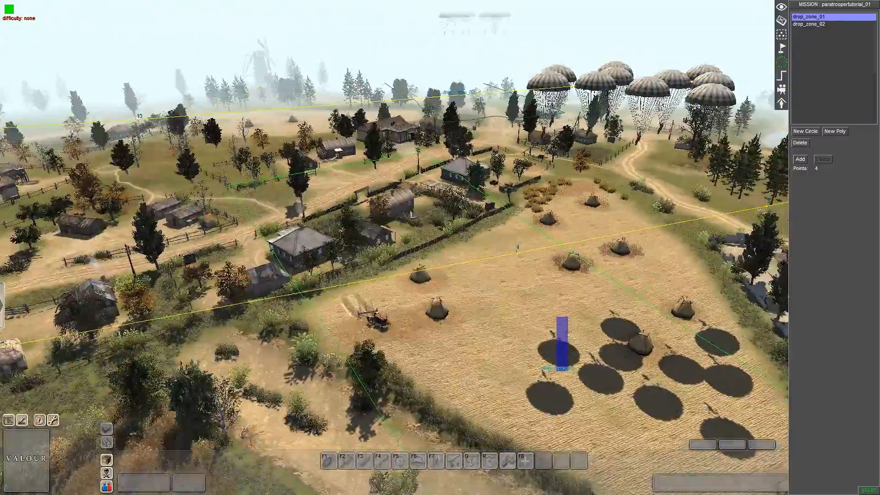
key(Up)
middle_drag(437, 224, 508, 249)
key(Down)
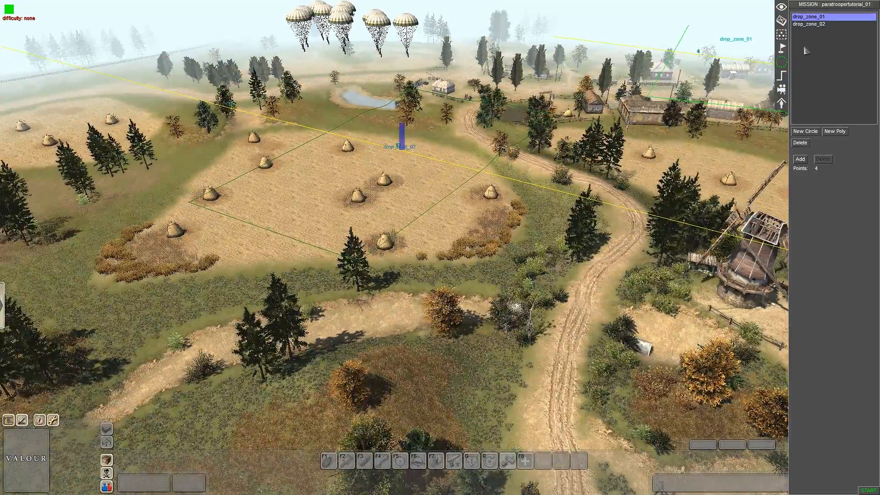
Check the outline of drop_zone_02 on the map and review the properties of inf_02's near condition.
click(802, 25)
key(Up)
middle_drag(596, 316, 658, 326)
key(Down)
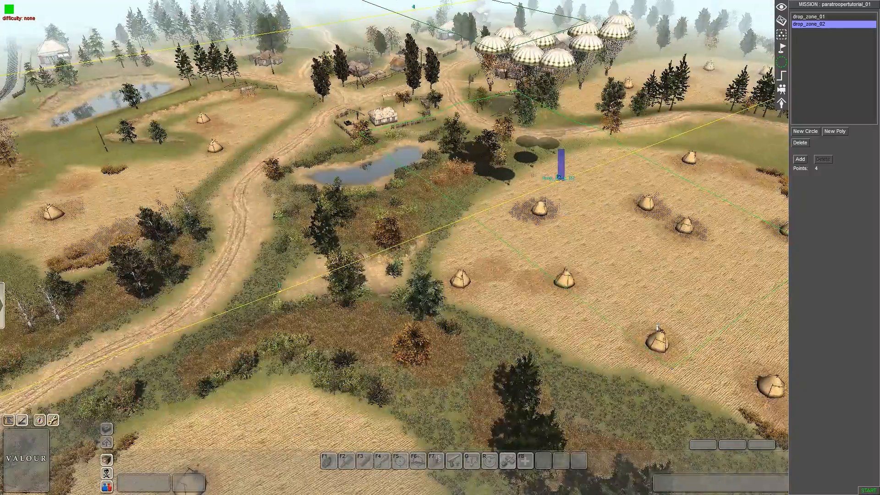
click(780, 76)
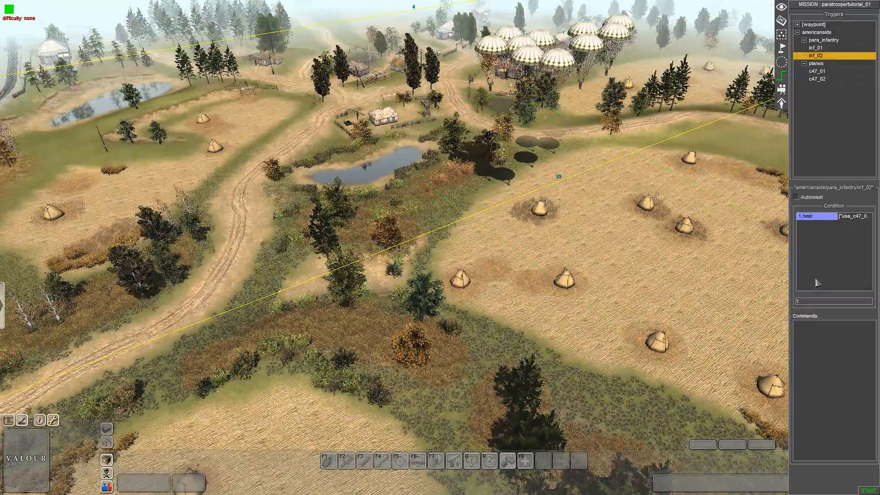
double_click(817, 216)
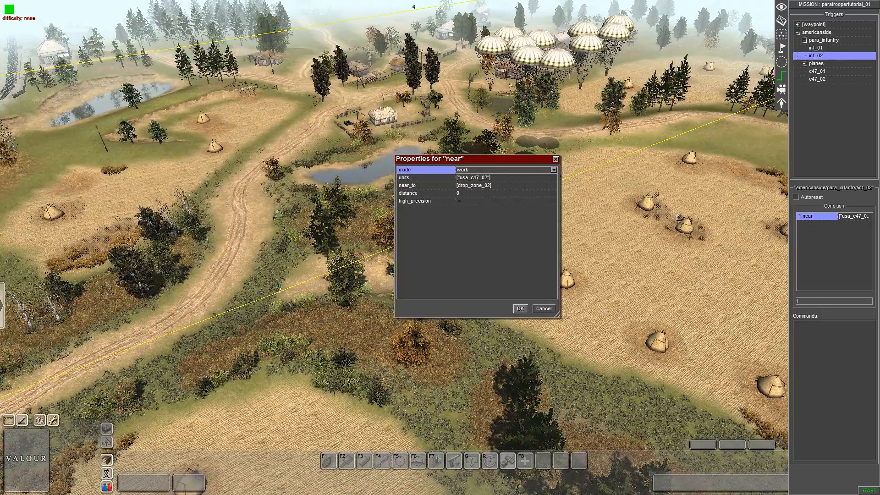
click(519, 309)
Add an entity_state command to the inf_02 trigger and set its selector to the usa_para_inf_02 tag.
right_click(821, 333)
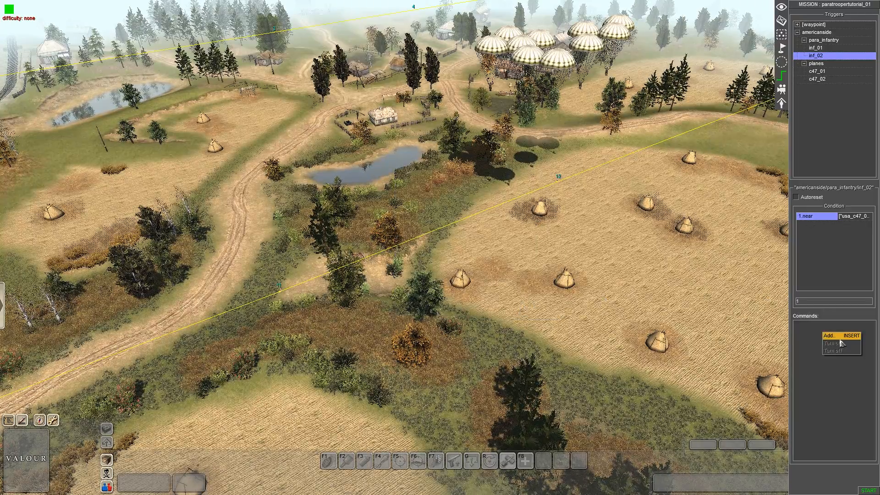
click(839, 339)
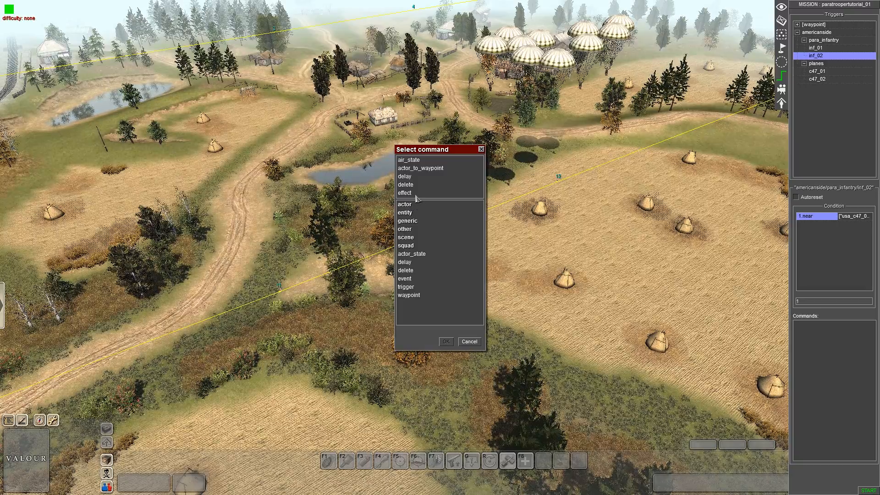
double_click(413, 214)
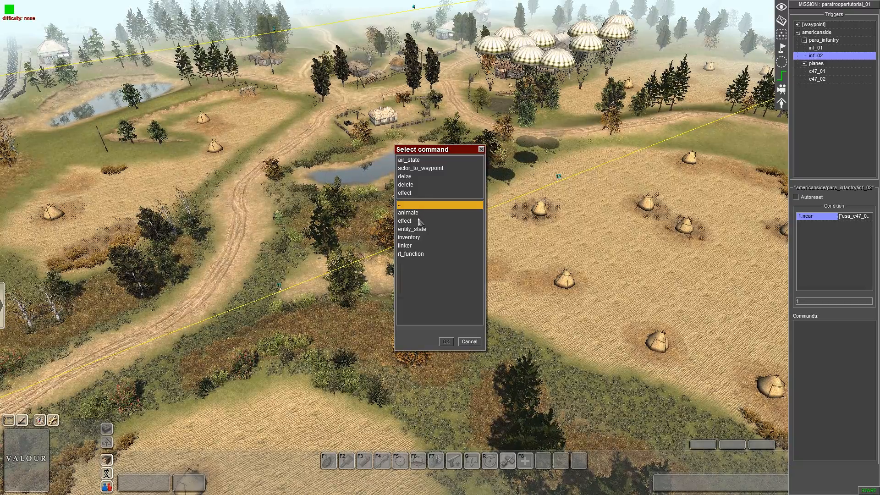
double_click(418, 229)
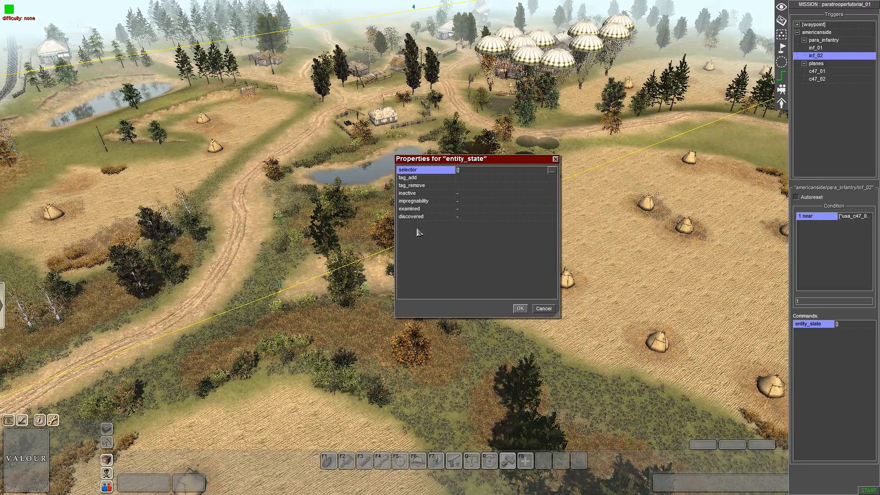
double_click(460, 171)
click(466, 203)
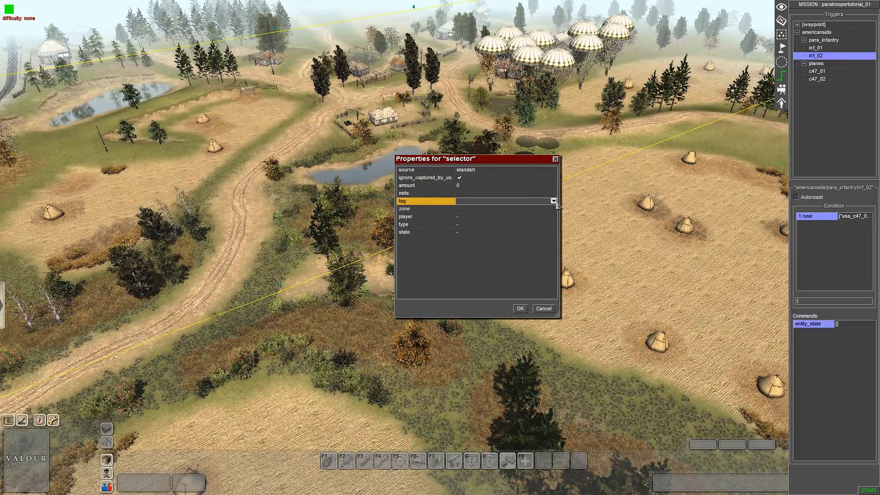
click(553, 200)
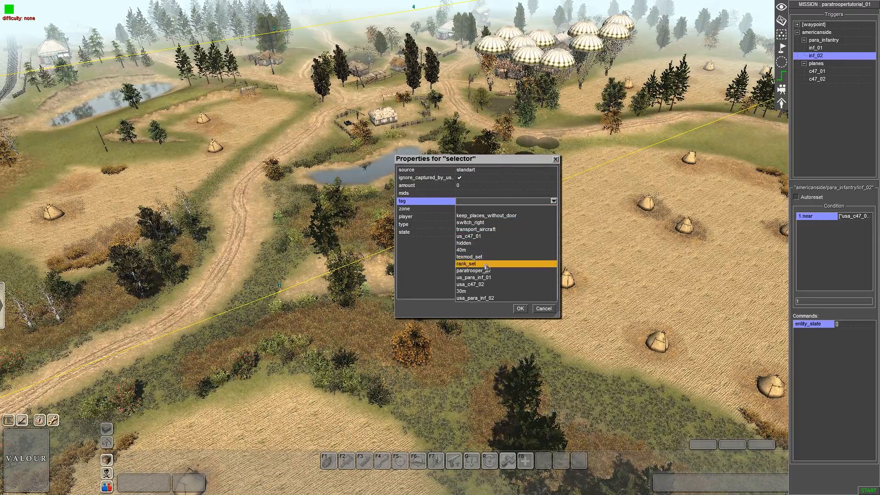
click(481, 299)
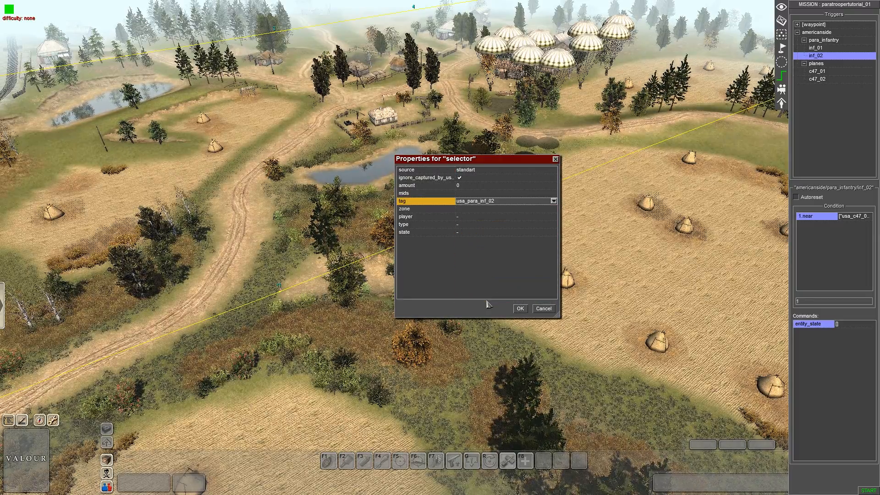
click(521, 309)
In inf_02's entity_state command, set tag_remove to hidden, inactive to off, and examined and discovered to on, and accept it.
click(467, 186)
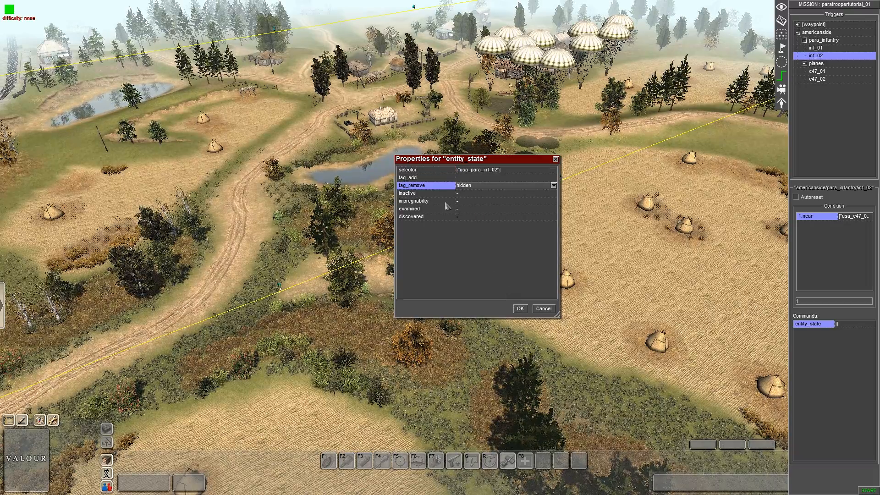
click(471, 195)
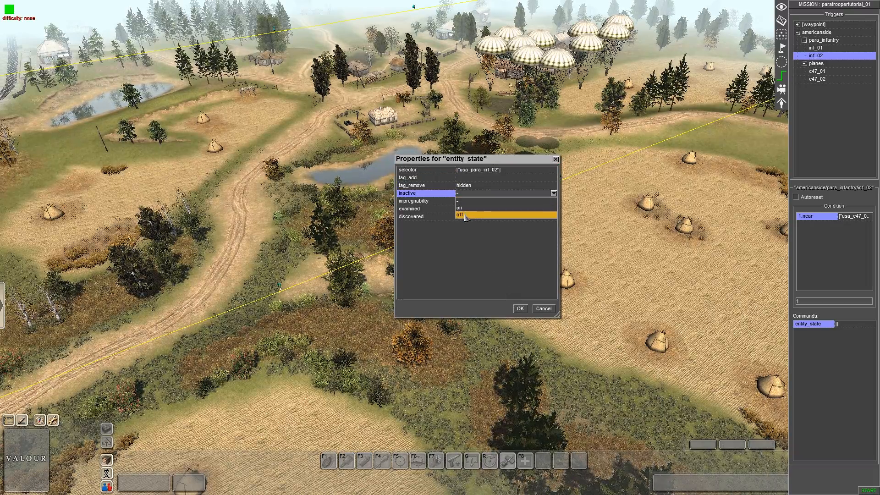
click(466, 216)
click(465, 209)
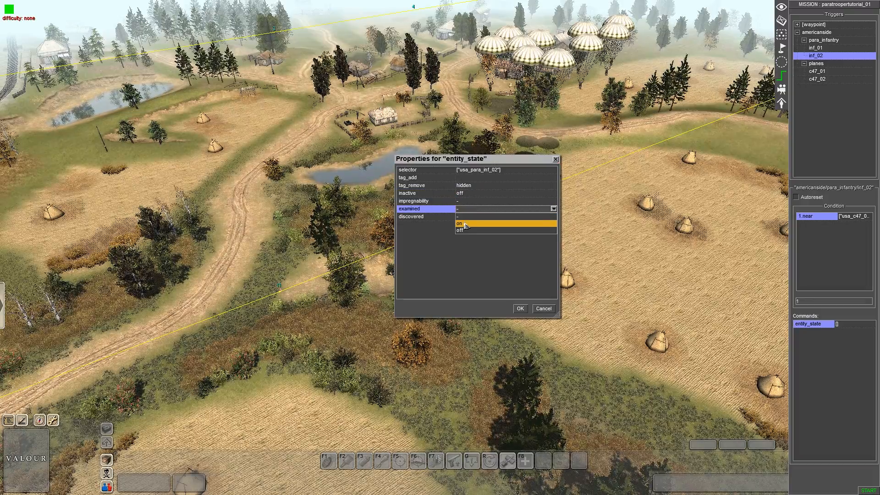
click(465, 225)
click(465, 217)
click(465, 232)
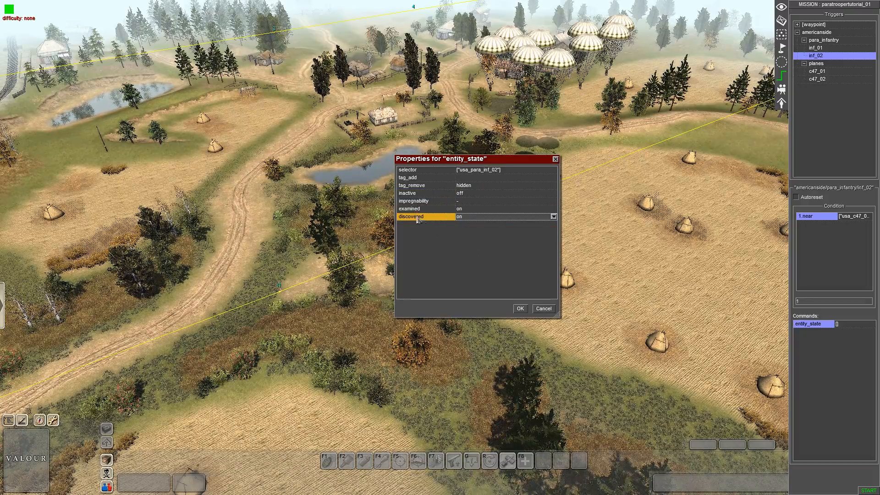
click(521, 308)
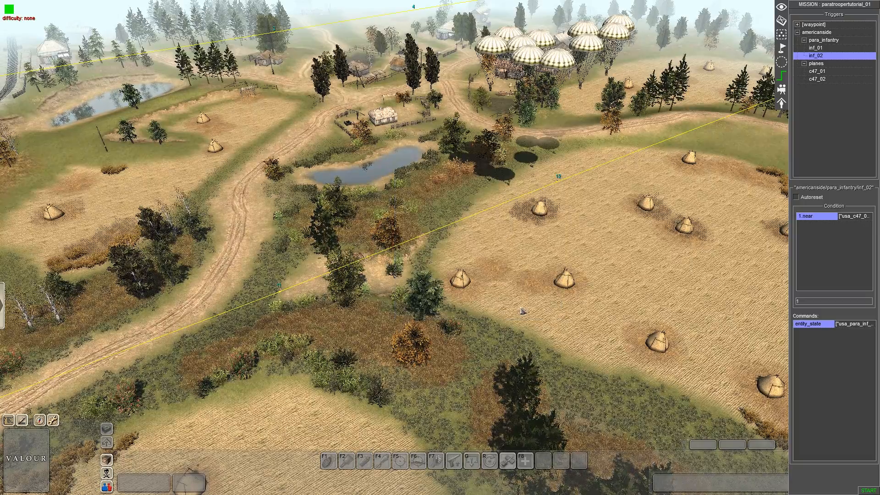
Add an effect command from the entity category to the inf_02 trigger.
right_click(810, 333)
click(818, 336)
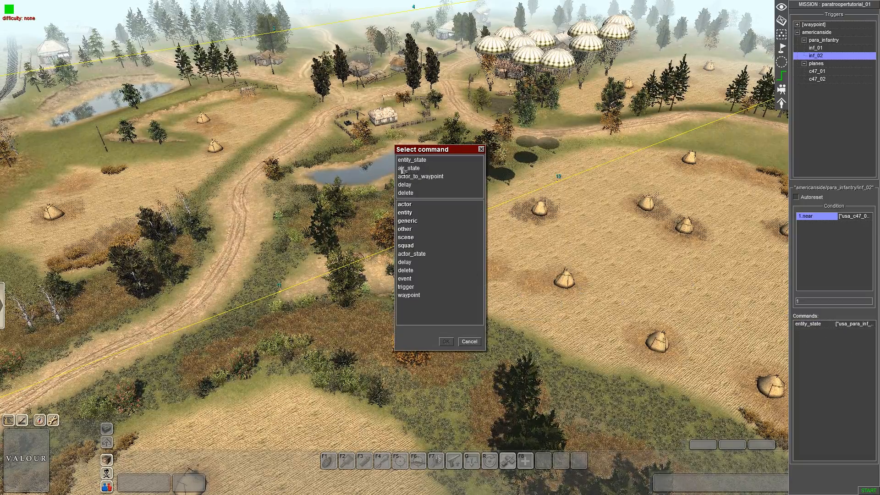
click(411, 228)
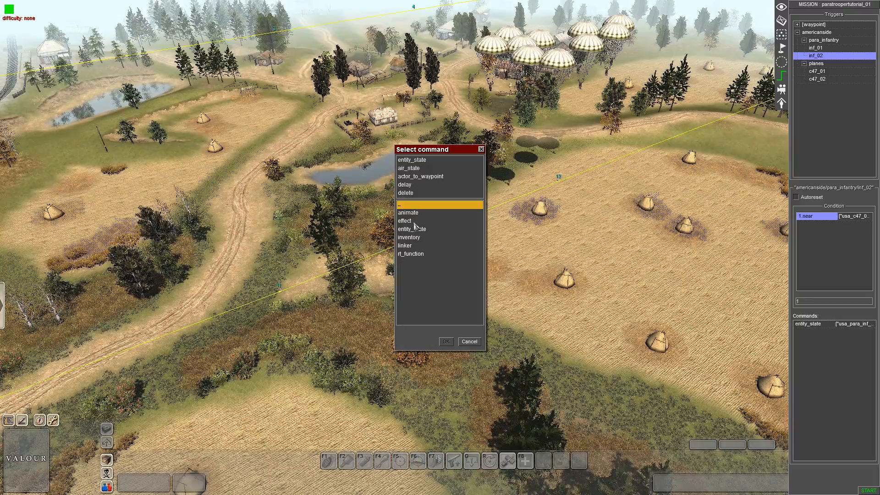
double_click(422, 225)
Set the effect command's selector to the usa_para_inf_02 tag and its effect to paratrooper.
double_click(472, 172)
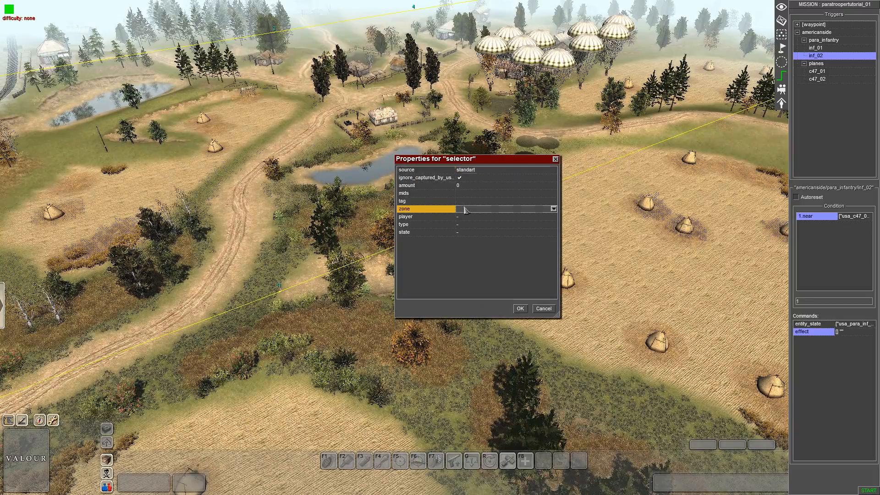
click(493, 206)
click(491, 202)
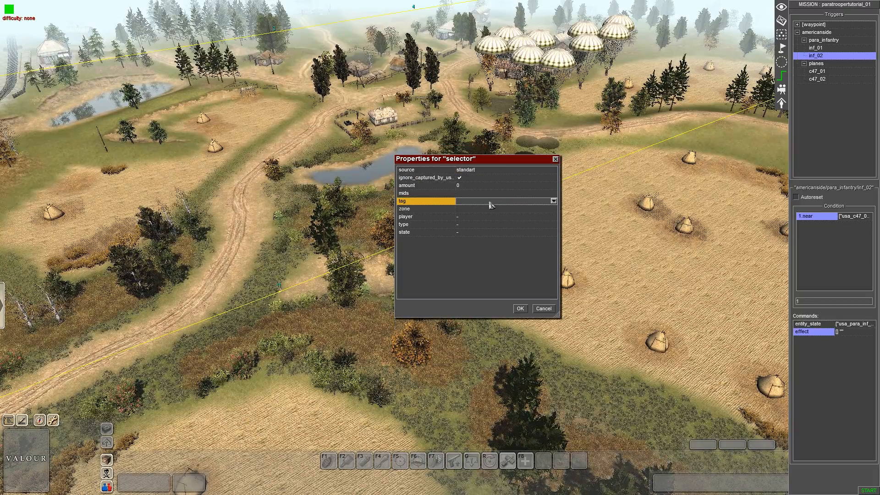
click(554, 201)
click(486, 298)
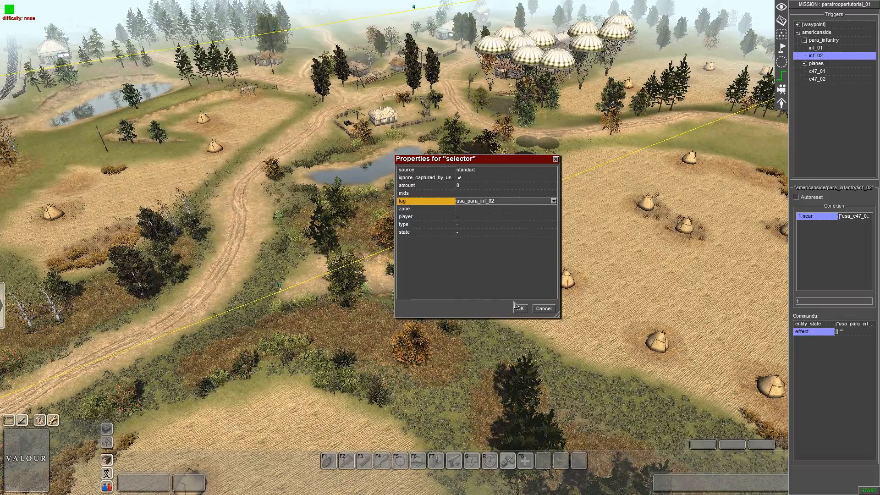
click(520, 309)
click(468, 178)
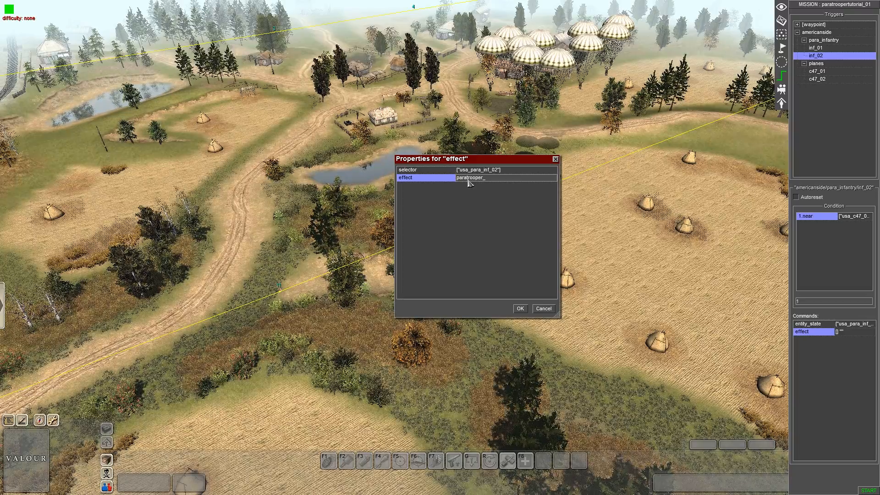
click(521, 309)
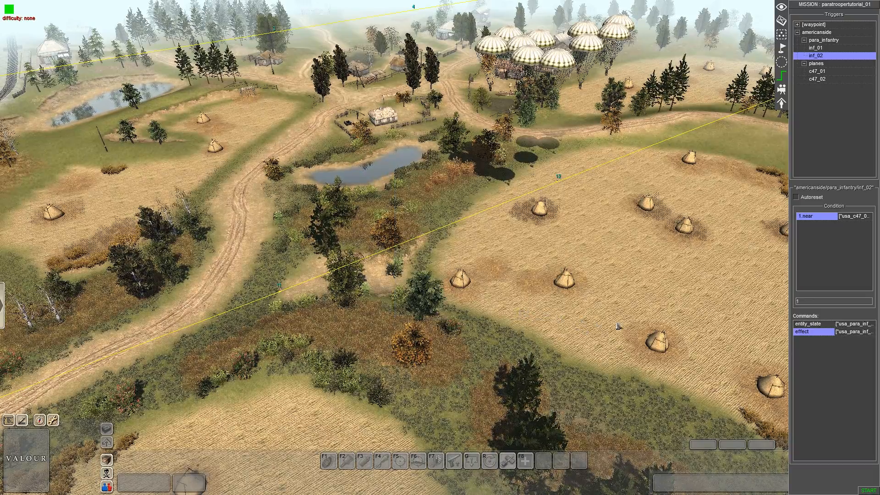
Duplicate inf_02's entity_state command at the end of the command list and check the copy's selector.
click(812, 325)
key(ctrl+c)
key(ctrl+v)
double_click(810, 342)
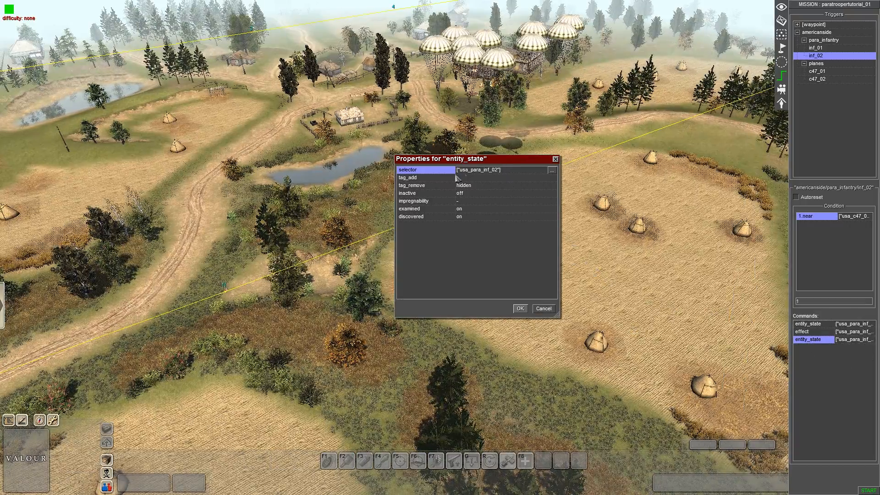
double_click(512, 171)
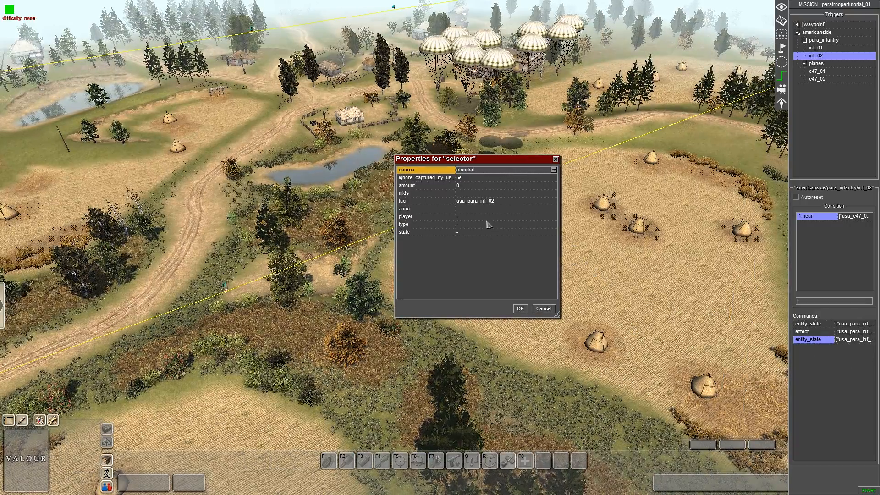
click(523, 312)
In the copied entity_state command, clear tag_remove and set tag_add to usa_para_inf_02.
click(481, 185)
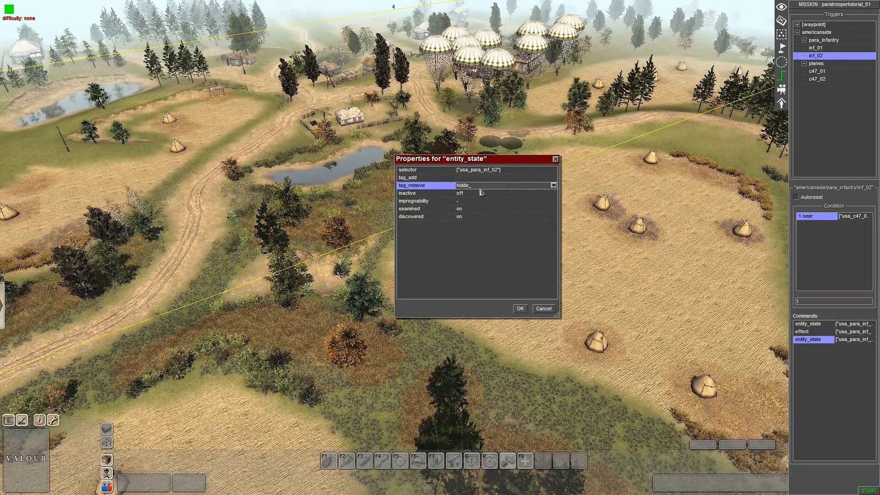
click(485, 178)
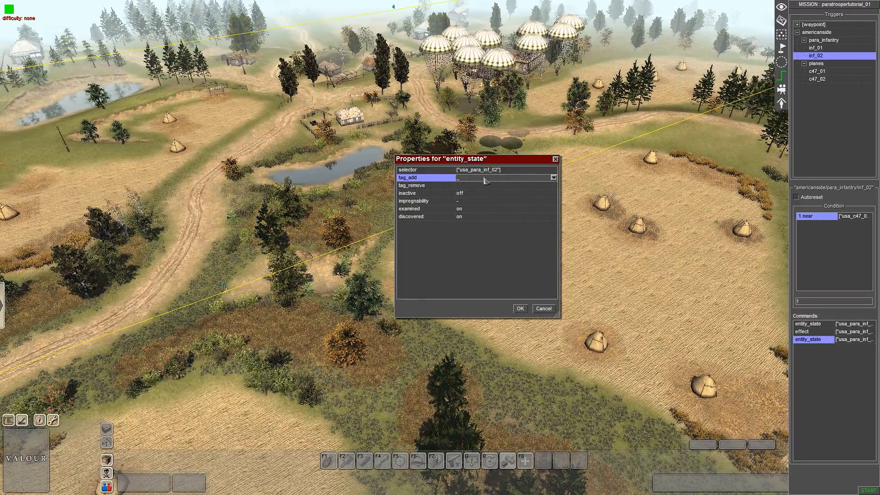
click(554, 178)
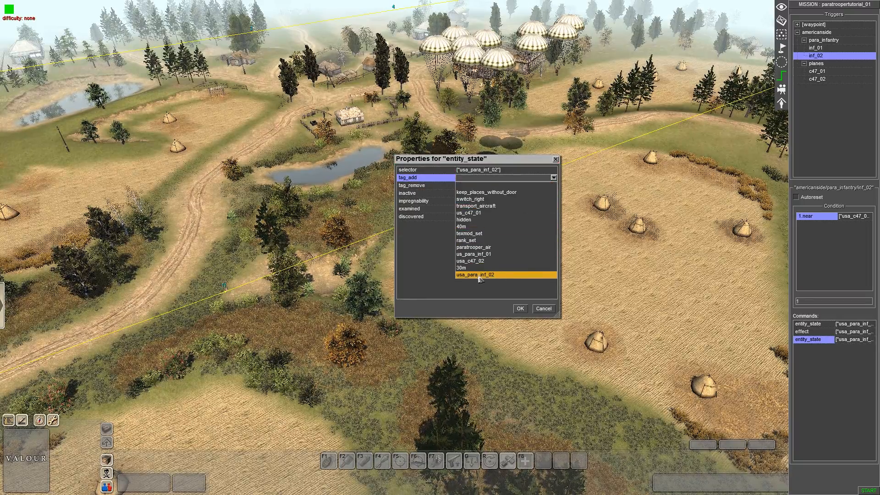
click(500, 275)
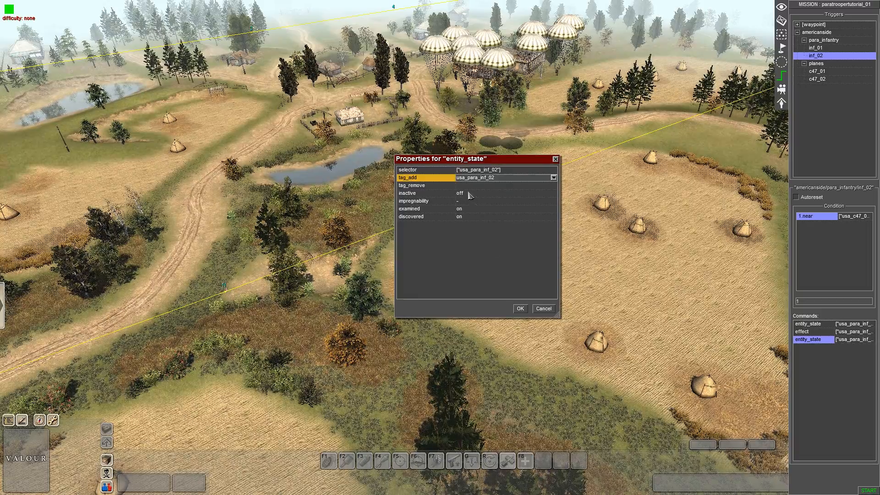
click(520, 309)
Duplicate inf_02's effect command, set the copy's effect to start, and leave the trigger editor.
click(812, 332)
key(ctrl+c)
key(ctrl+v)
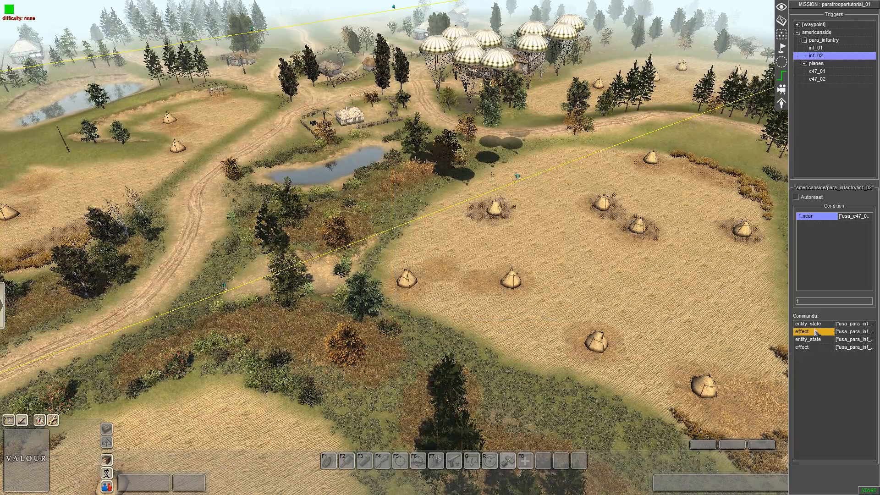
double_click(814, 349)
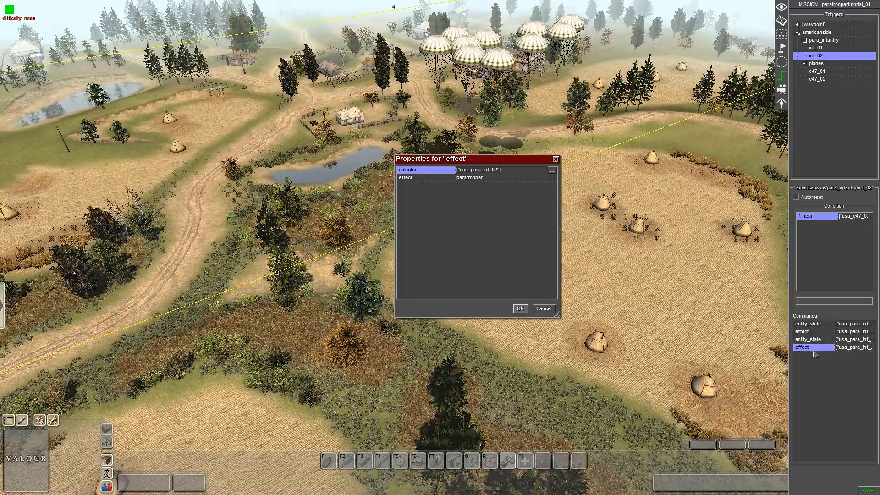
click(504, 179)
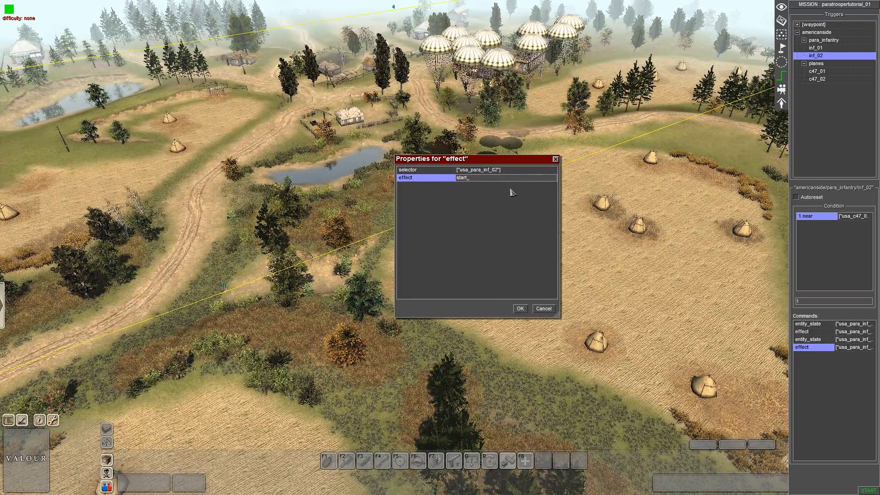
key(Return)
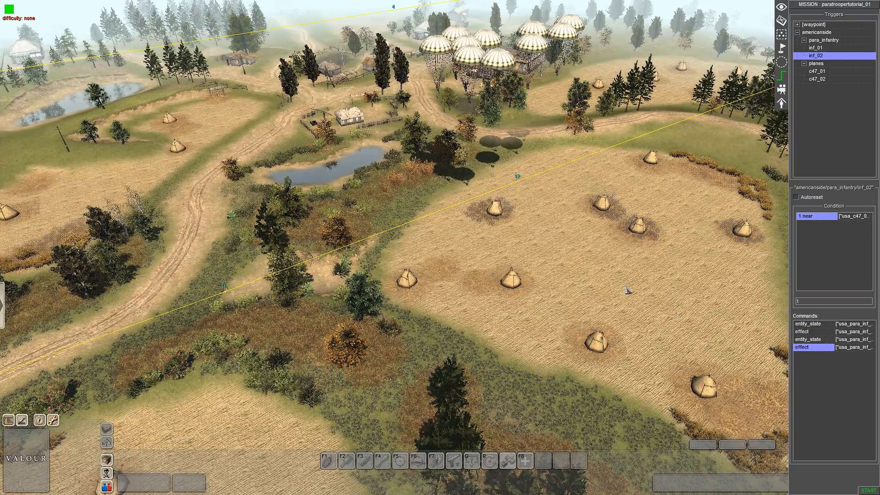
double_click(819, 348)
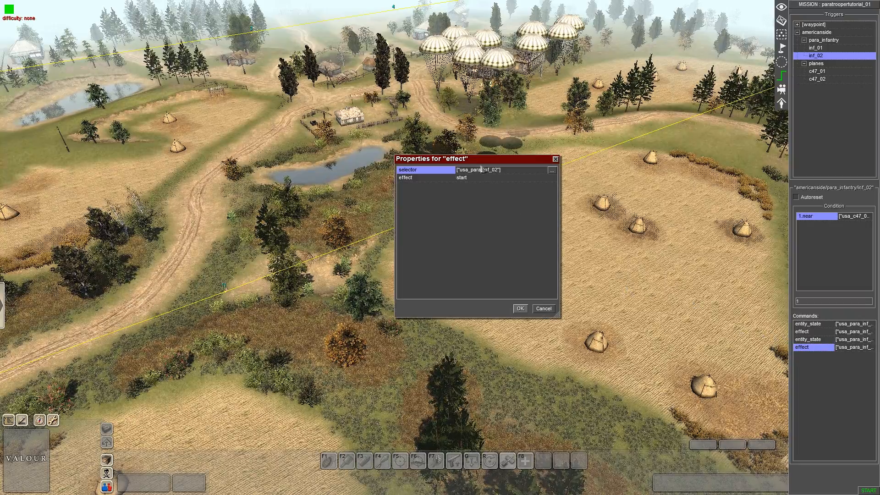
click(470, 178)
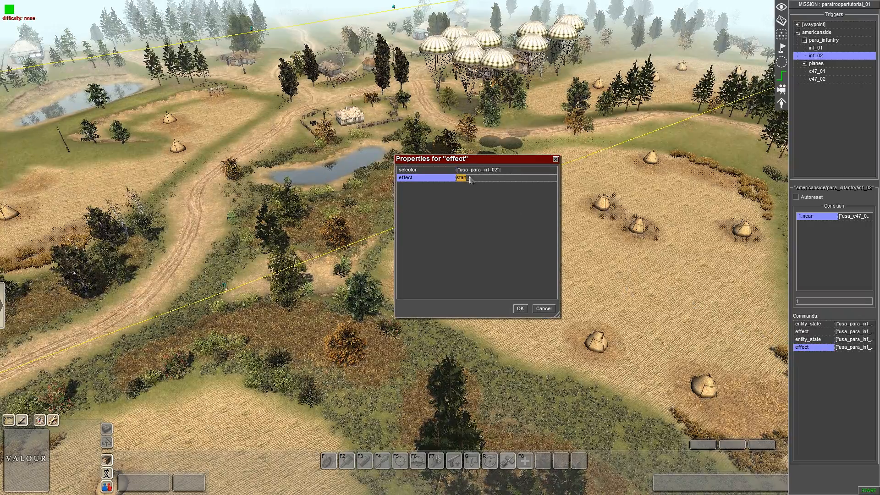
click(520, 308)
key(F1)
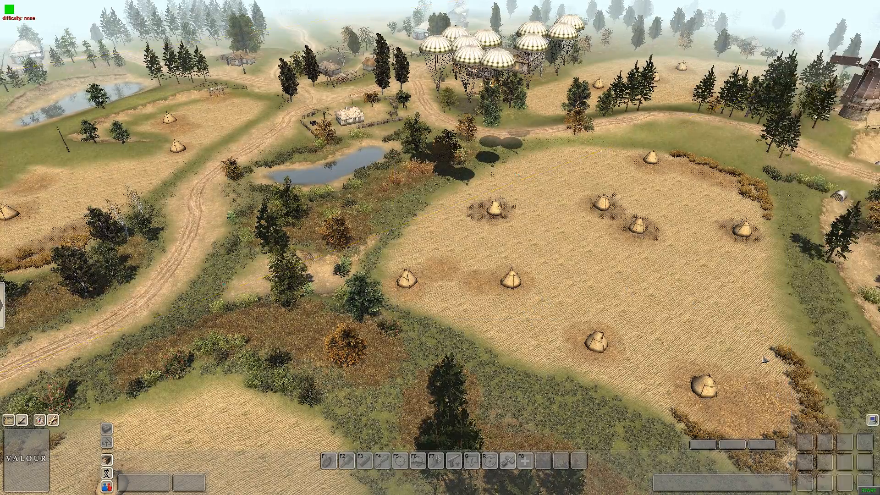
Start a test run of the mission and find the C-47 flying in along its displayed waypoint path.
middle_drag(677, 277, 498, 337)
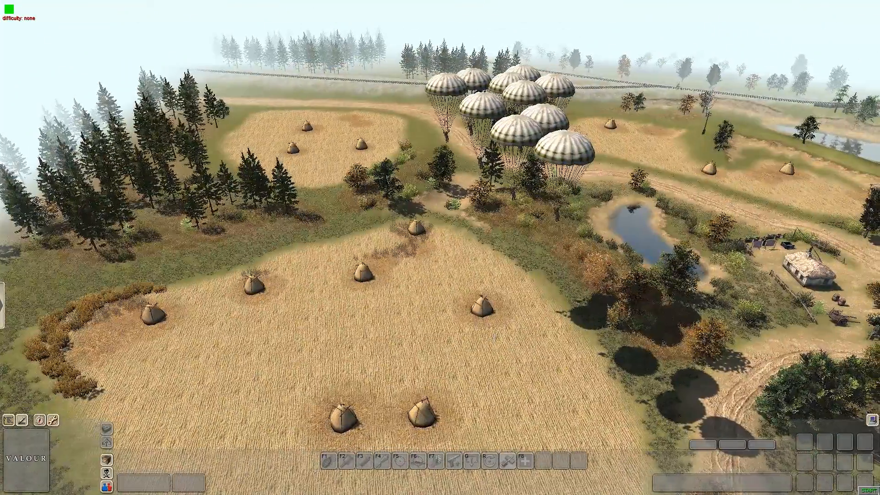
key(Down)
key(F1)
mouse_move(507, 1)
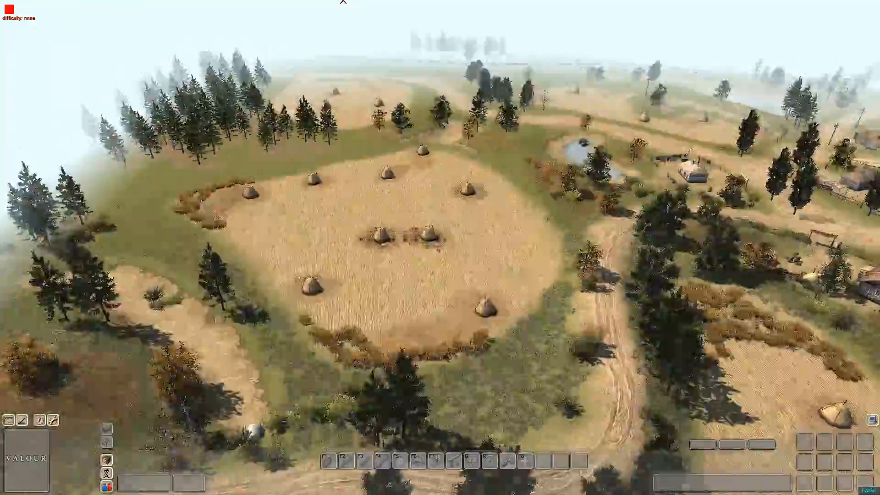
key(F3)
middle_drag(304, 177, 229, 156)
middle_drag(357, 235, 426, 246)
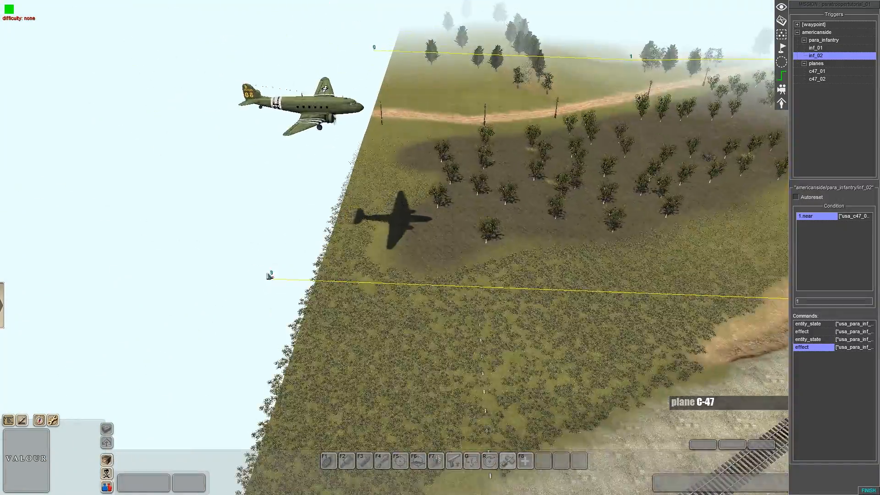
middle_drag(269, 276, 370, 202)
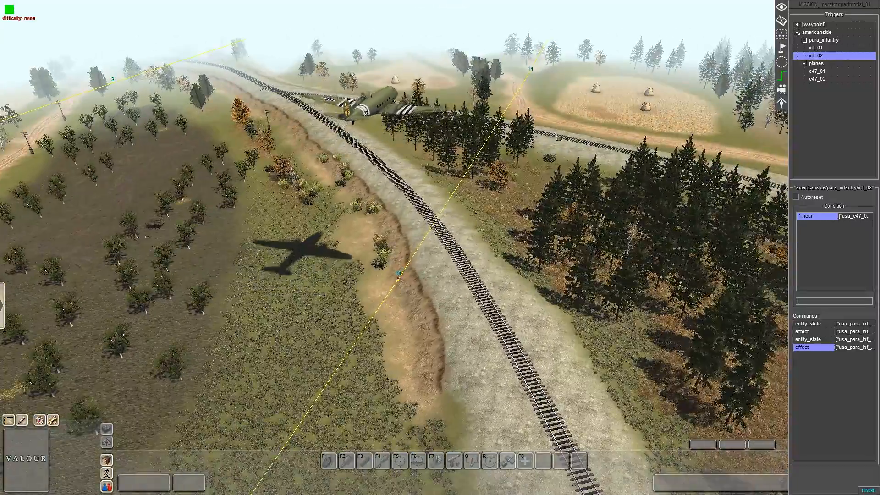
Hide the trigger editor and follow the C-47 to the field to watch the paratrooper drop.
key(F3)
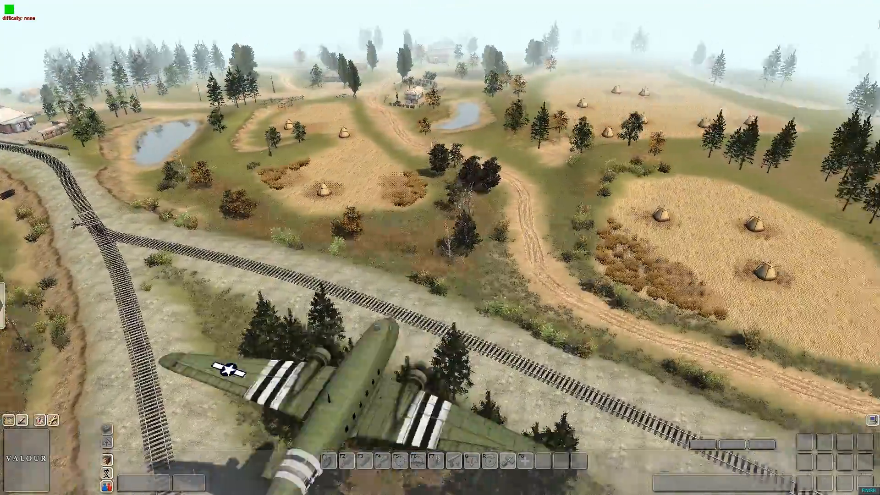
middle_drag(732, 135, 508, 202)
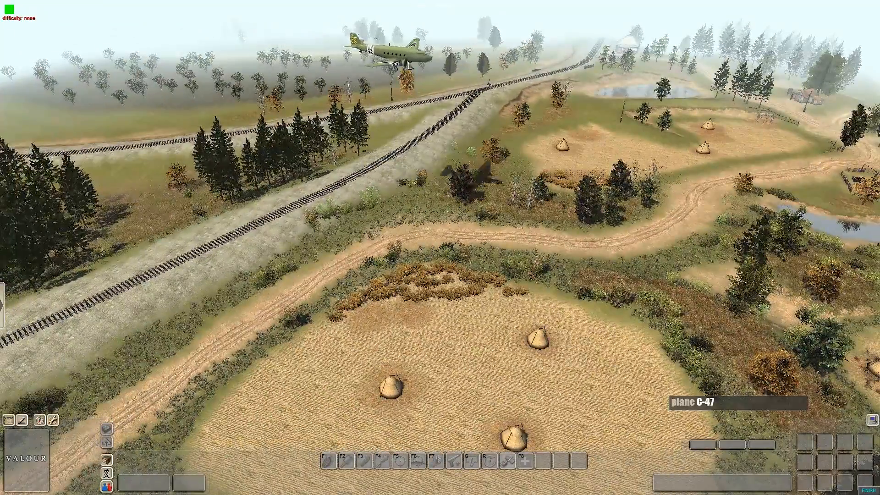
middle_drag(505, 64, 753, 66)
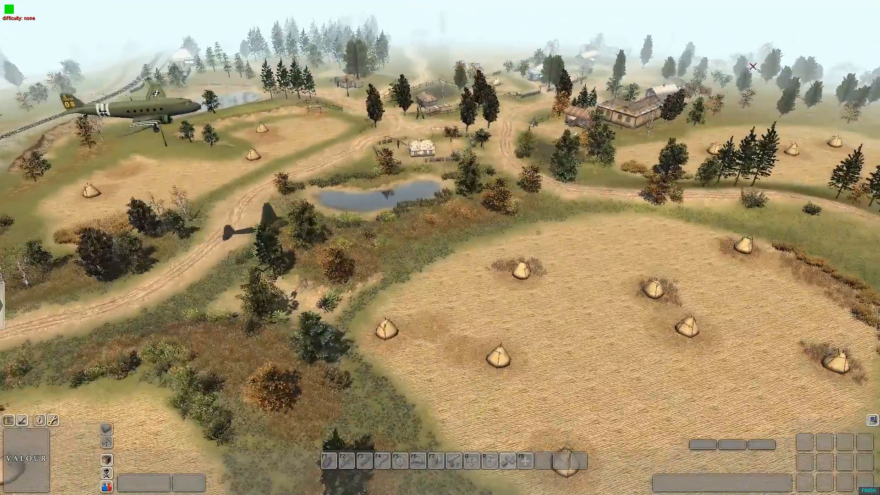
mouse_move(877, 232)
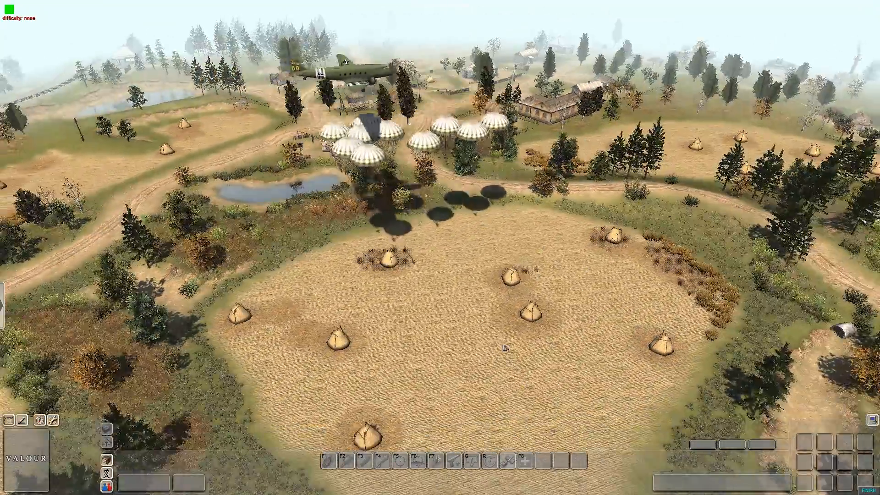
Inspect the landed paratroopers up close and check the C-47's flight toward waypoint 15.
middle_drag(505, 348, 322, 323)
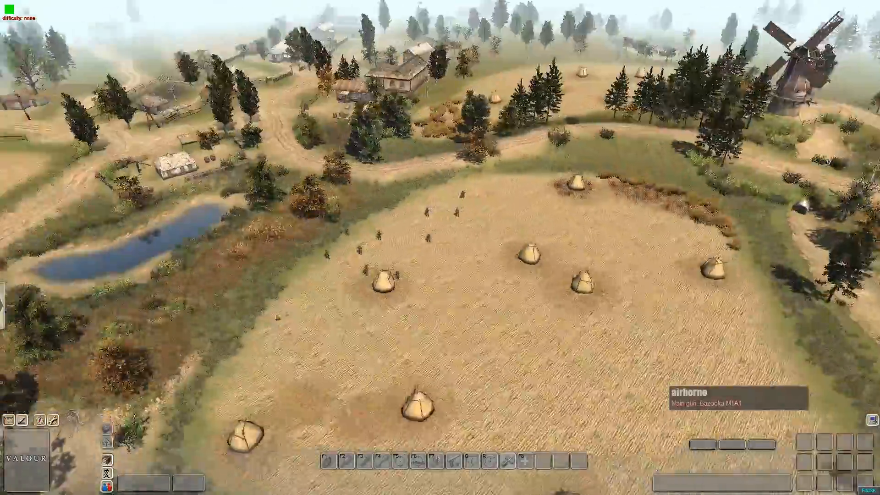
scroll(348, 243, up, 3)
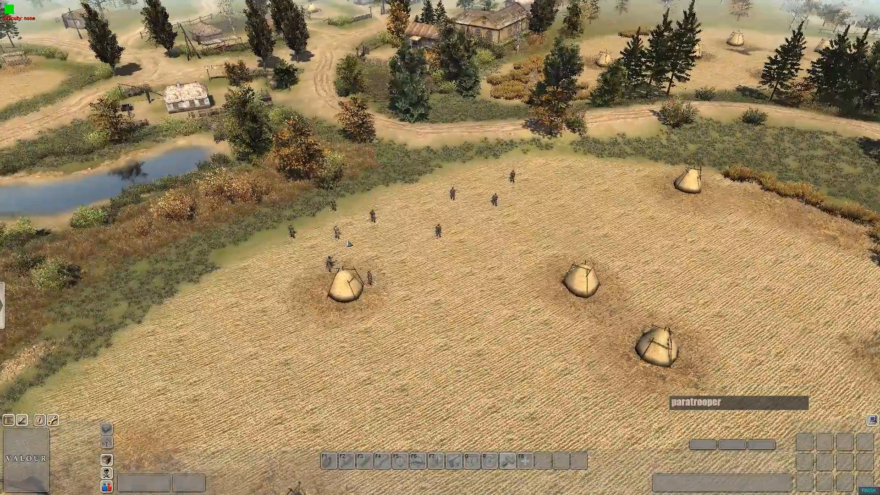
key(plus)
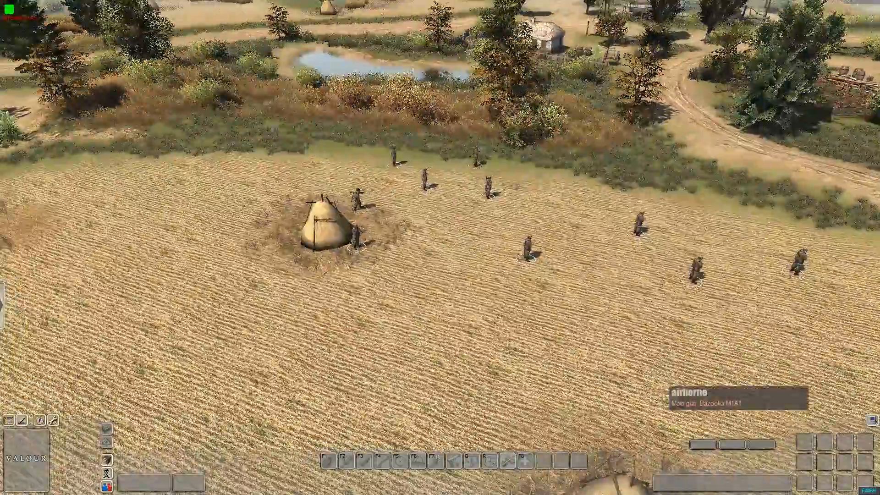
drag(275, 128, 766, 383)
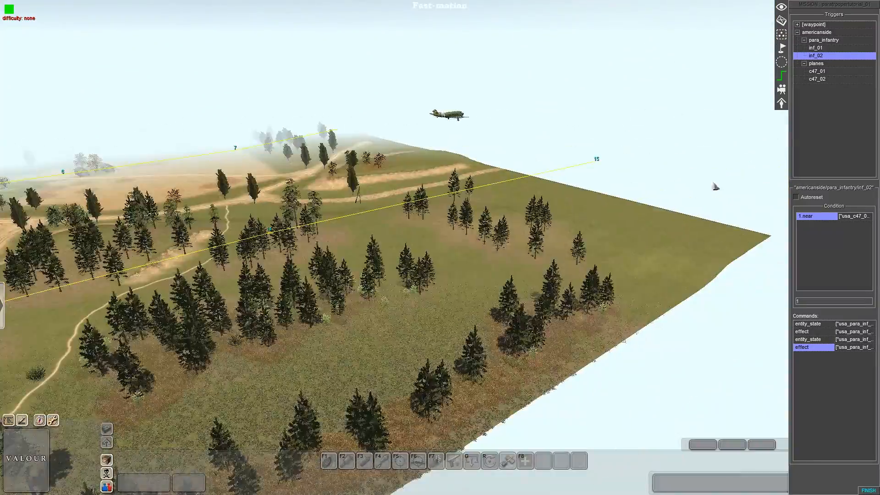
middle_drag(715, 186, 317, 186)
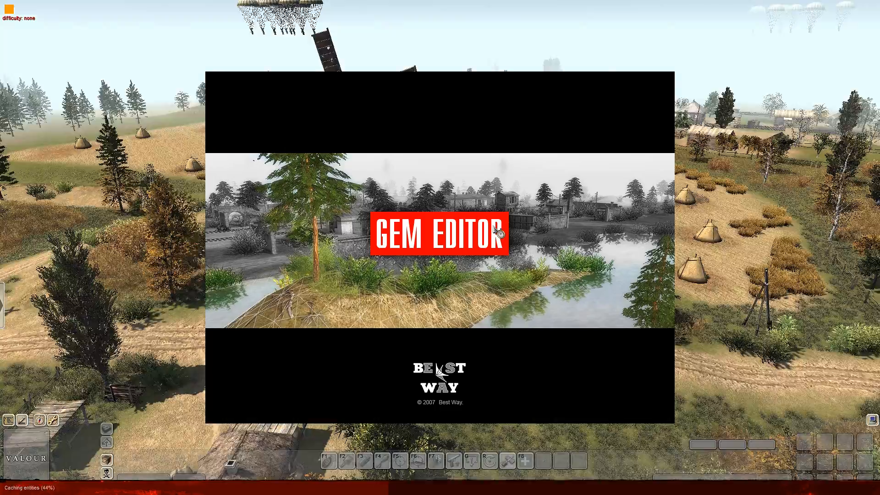
Survey the suspended paratrooper groups and the fields beneath them in the reloaded map.
scroll(493, 225, down, 3)
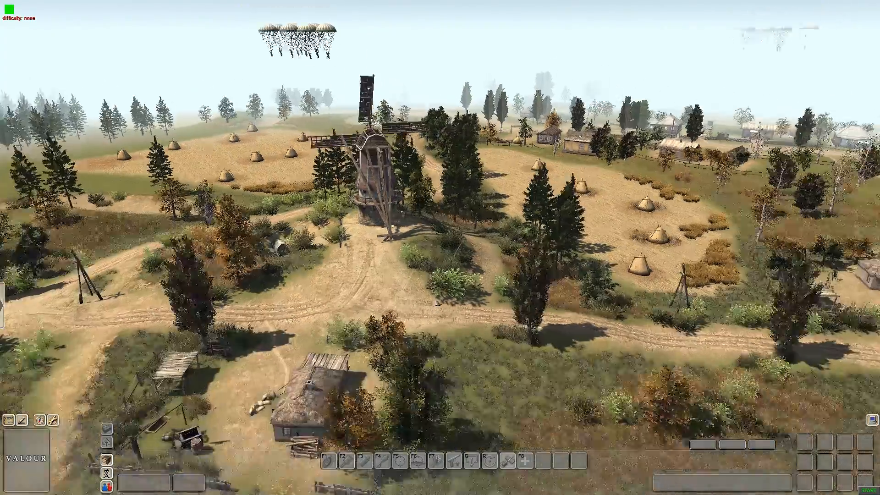
middle_drag(458, 282, 431, 282)
mouse_move(444, 1)
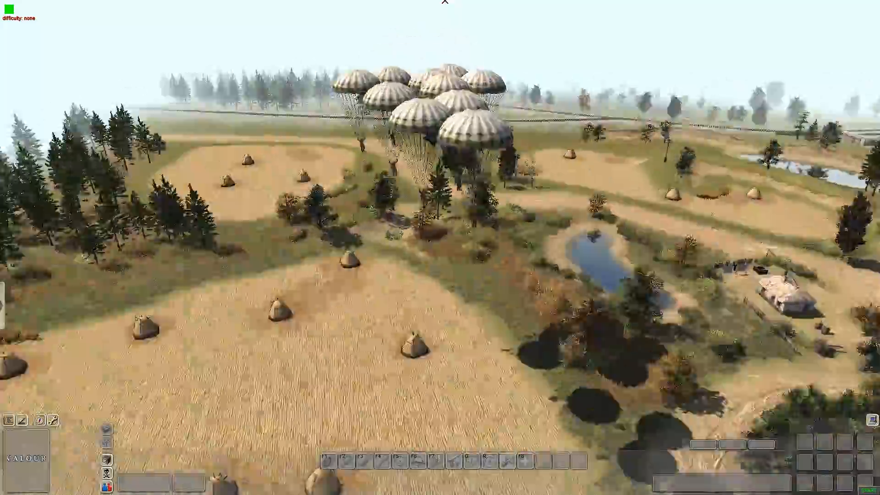
middle_drag(444, 331, 536, 332)
scroll(536, 331, down, 1)
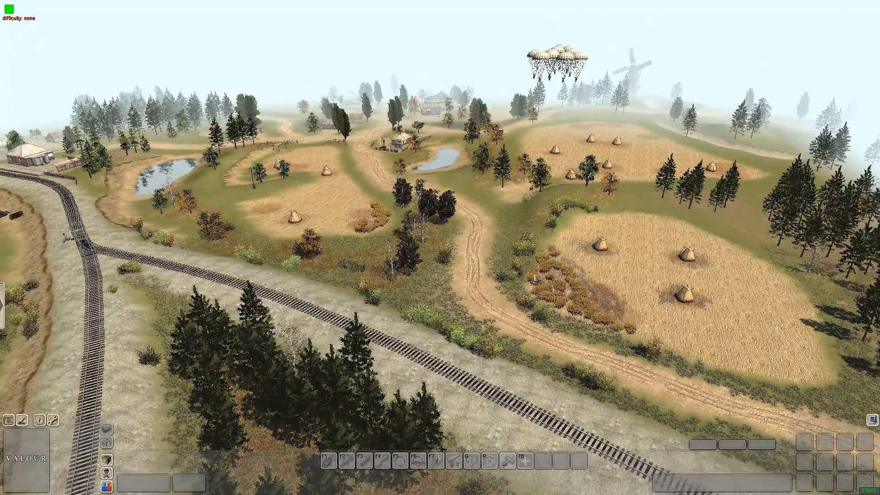
Review the americanside triggers and the para_infantry group in the trigger editor, then collapse the tree and examine the paratroopers.
key(F3)
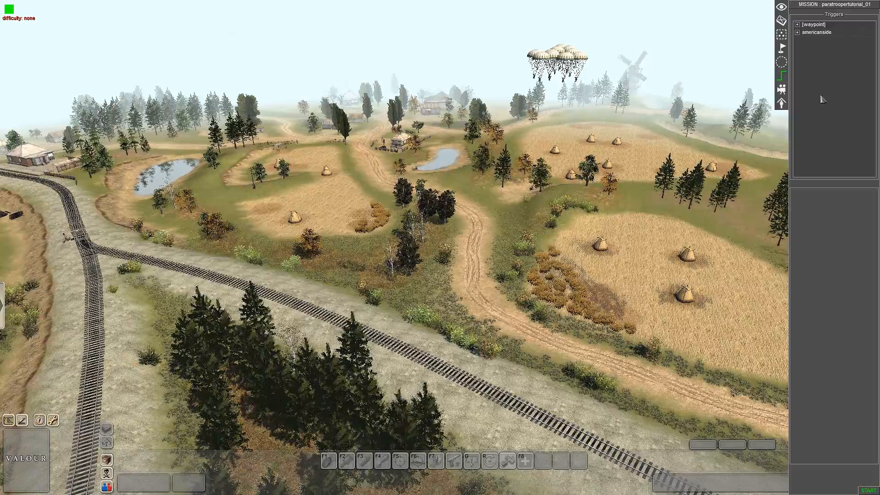
click(798, 33)
click(805, 41)
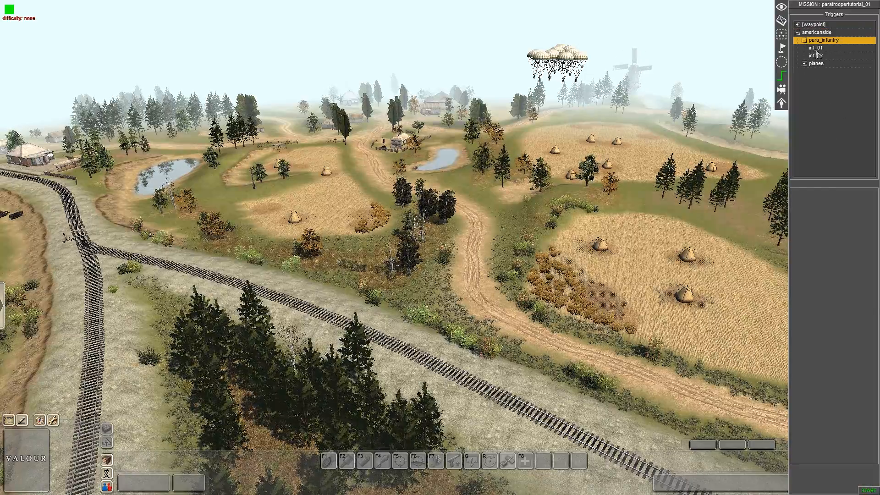
click(820, 56)
click(804, 40)
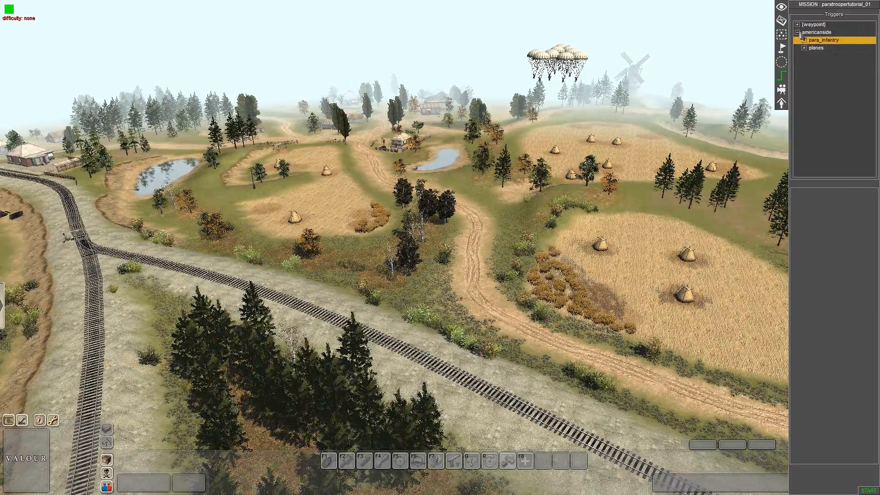
click(797, 32)
middle_drag(504, 256, 222, 308)
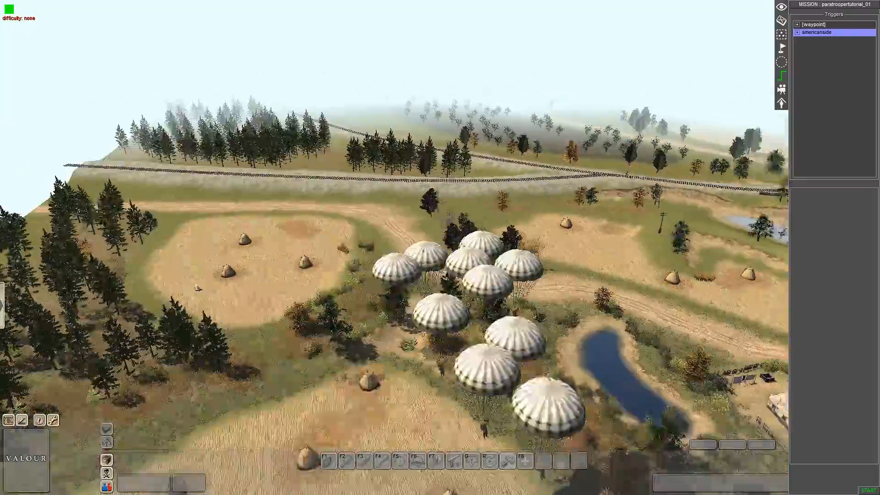